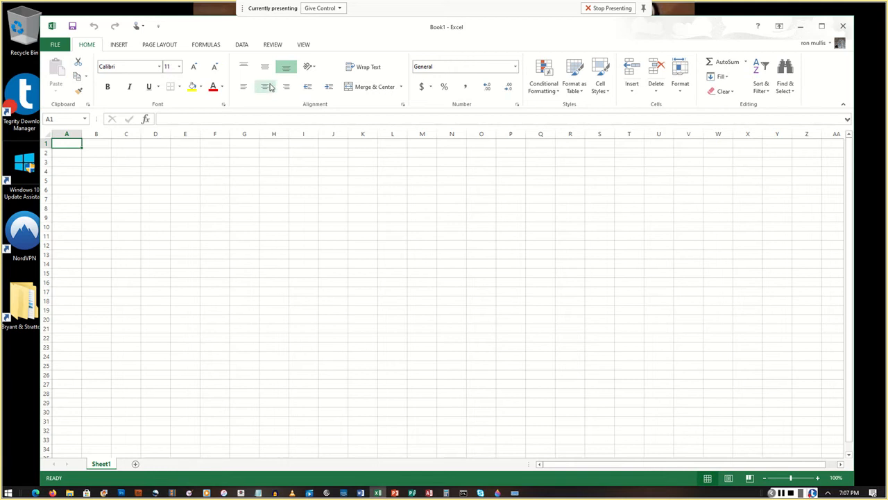
Look over the Insert commands and the workbook's New, Export and Options pages without changing any settings.
{"action": "left_click", "coordinate": [121, 48]}
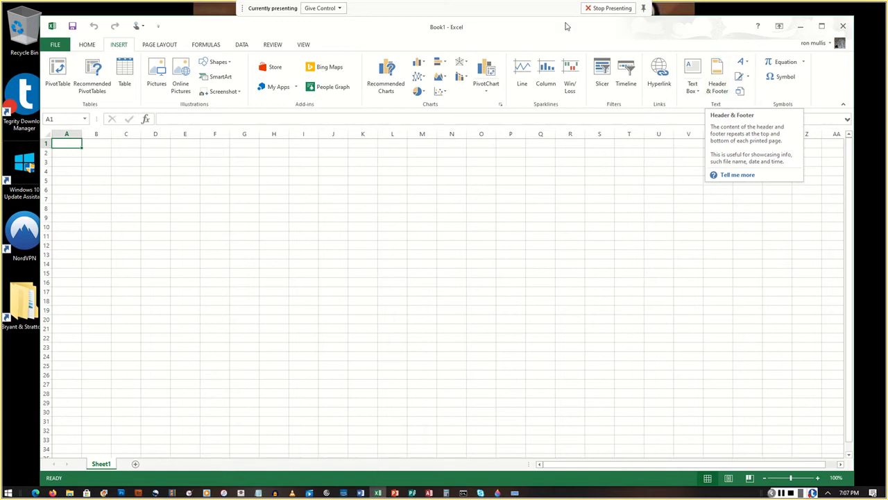
{"action": "left_click", "coordinate": [55, 45]}
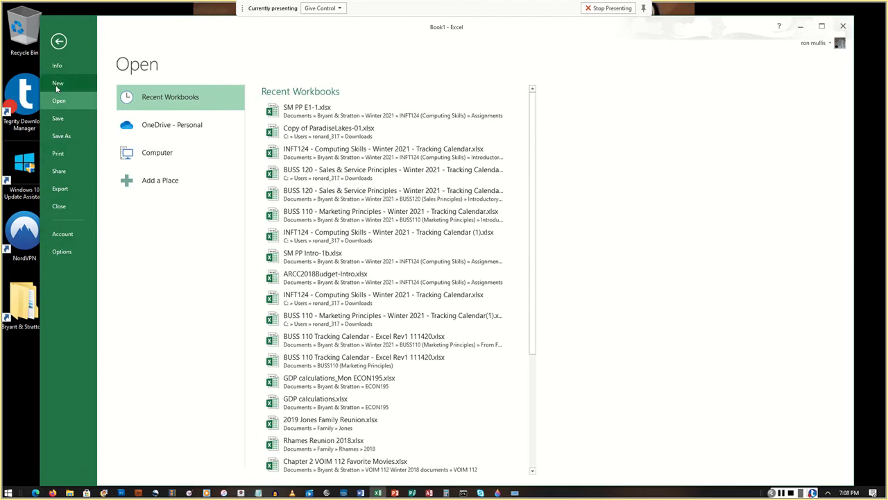
{"action": "left_click", "coordinate": [57, 85]}
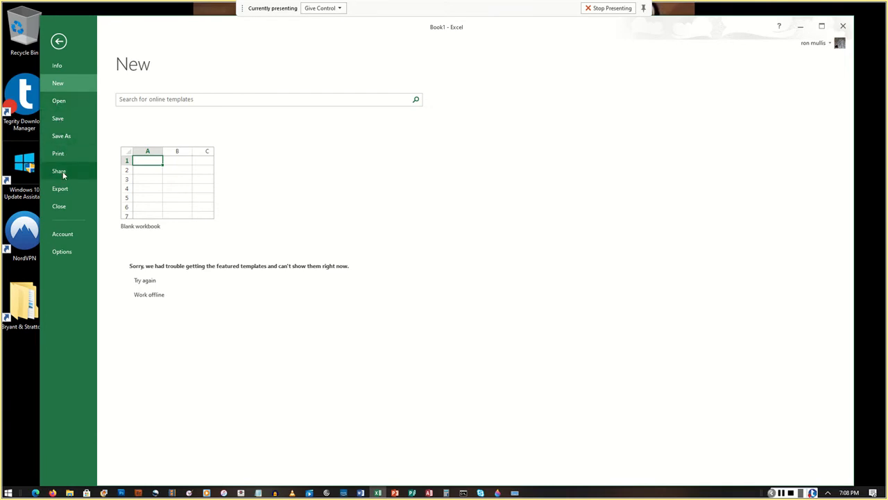
{"action": "left_click", "coordinate": [68, 195]}
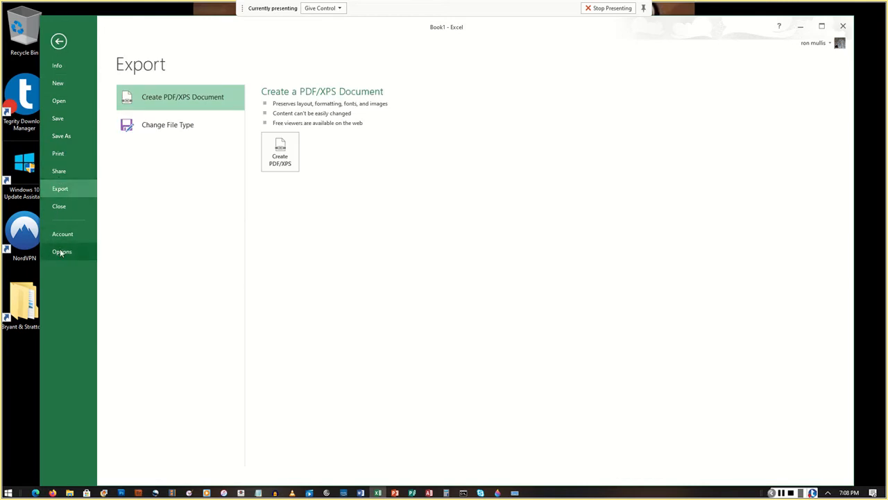
{"action": "key", "text": "Escape"}
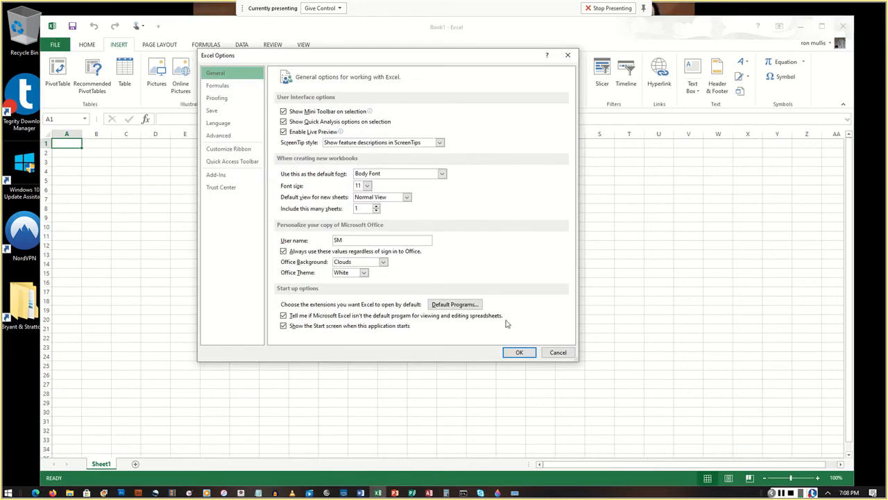
{"action": "left_click", "coordinate": [557, 352]}
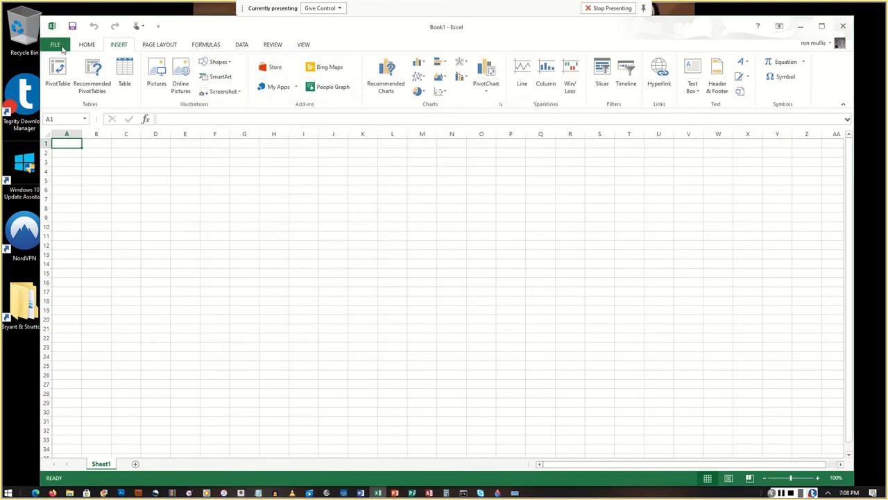
{"action": "left_click", "coordinate": [56, 44]}
{"action": "left_click", "coordinate": [57, 38]}
Add two worksheets to the workbook and enter RWEREWAFSAF in cell D21 of Sheet2.
{"action": "left_click", "coordinate": [135, 464]}
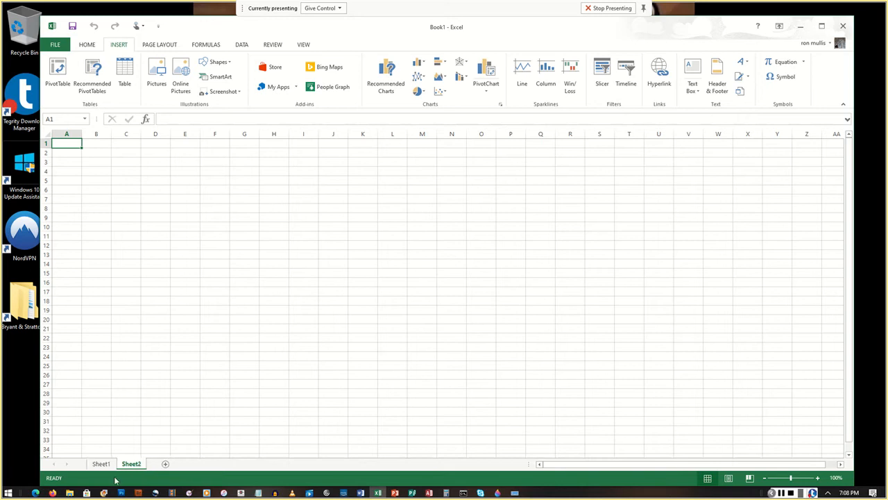
{"action": "left_click", "coordinate": [165, 464]}
{"action": "left_click", "coordinate": [133, 463]}
{"action": "left_click", "coordinate": [144, 330]}
{"action": "type", "text": "RWEREWAFSAF"}
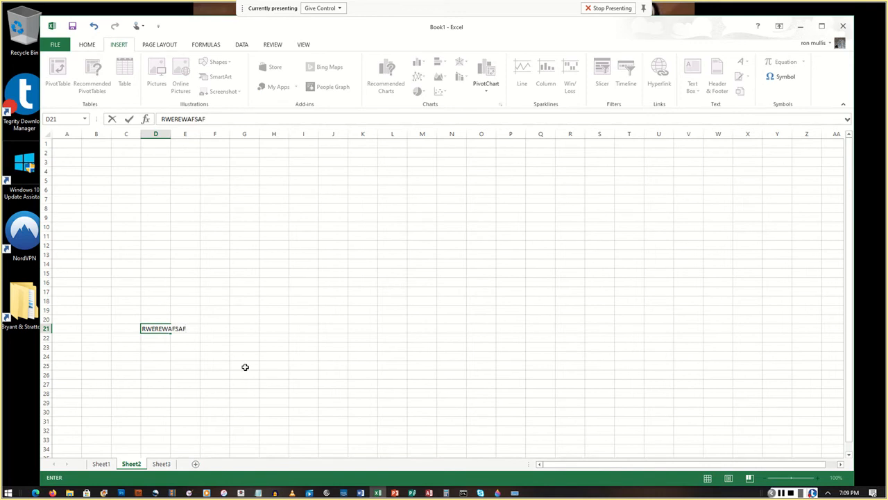
{"action": "key", "text": "Return"}
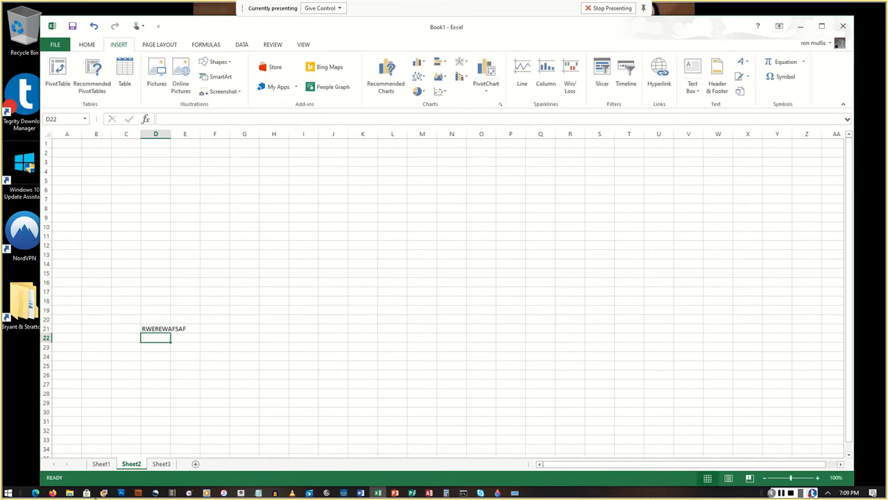
Enter ASFASFDASDF in cell G21 of Sheet3 and return to Sheet2.
{"action": "left_click", "coordinate": [163, 463]}
{"action": "left_click", "coordinate": [254, 329]}
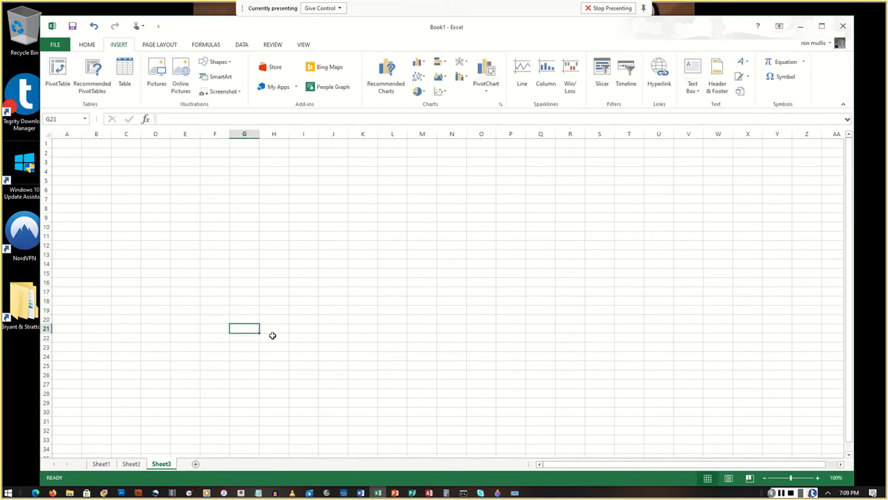
{"action": "type", "text": "ASFASFDASDF"}
{"action": "left_click", "coordinate": [134, 465]}
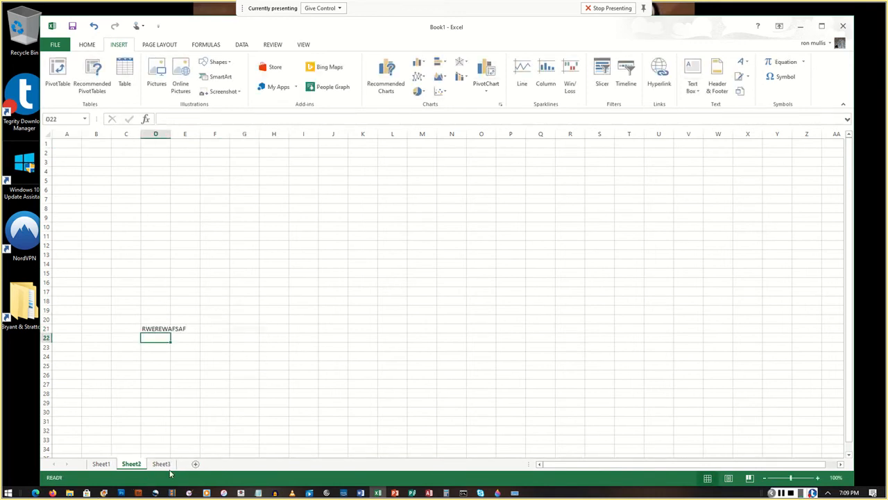
Switch back and forth between Sheet2 and Sheet3 to compare their contents.
{"action": "left_click", "coordinate": [166, 464]}
{"action": "left_click", "coordinate": [131, 464]}
{"action": "left_click", "coordinate": [167, 464]}
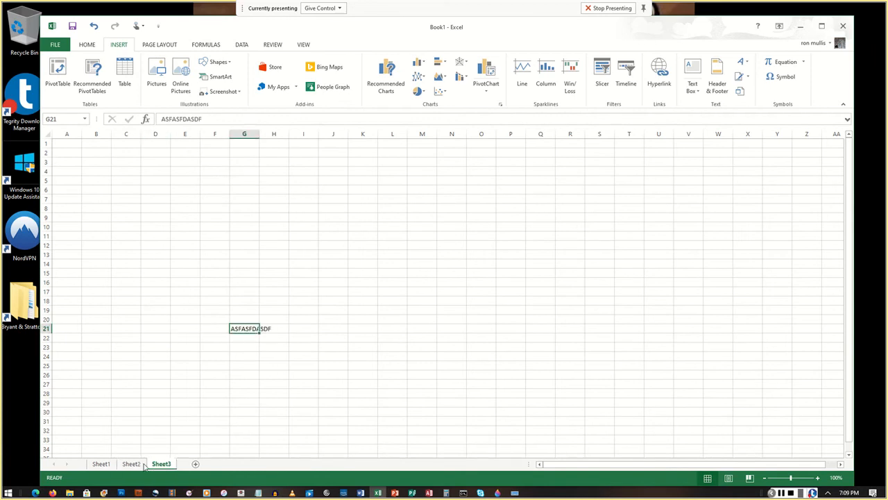
{"action": "left_click", "coordinate": [131, 464]}
{"action": "left_click", "coordinate": [167, 465]}
{"action": "left_click", "coordinate": [134, 464]}
{"action": "left_click", "coordinate": [159, 468]}
{"action": "left_click", "coordinate": [131, 464]}
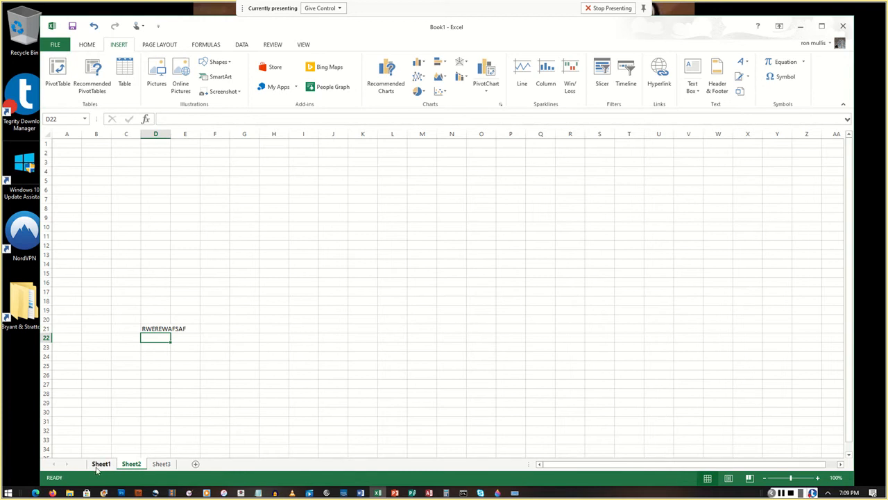
Enter the title INFT124 Favorite Movies in cell C1 of Sheet1, with the course code in capitals.
{"action": "left_click", "coordinate": [98, 467]}
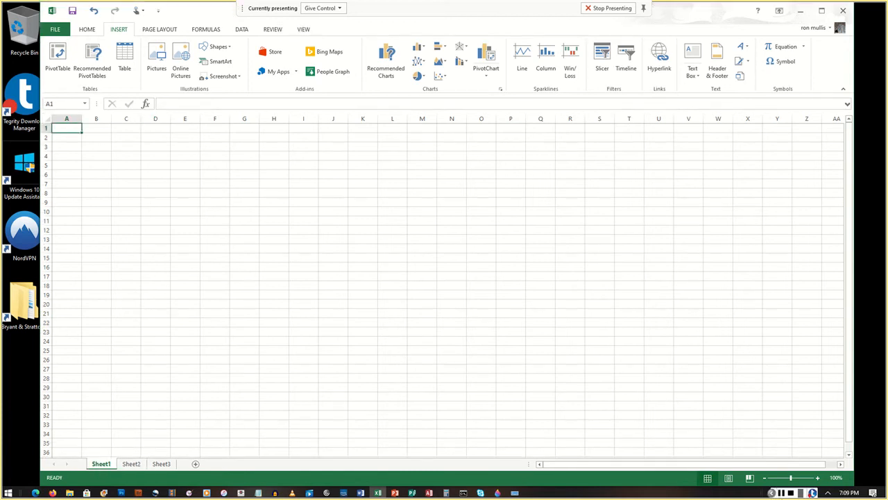
{"action": "left_click", "coordinate": [781, 493]}
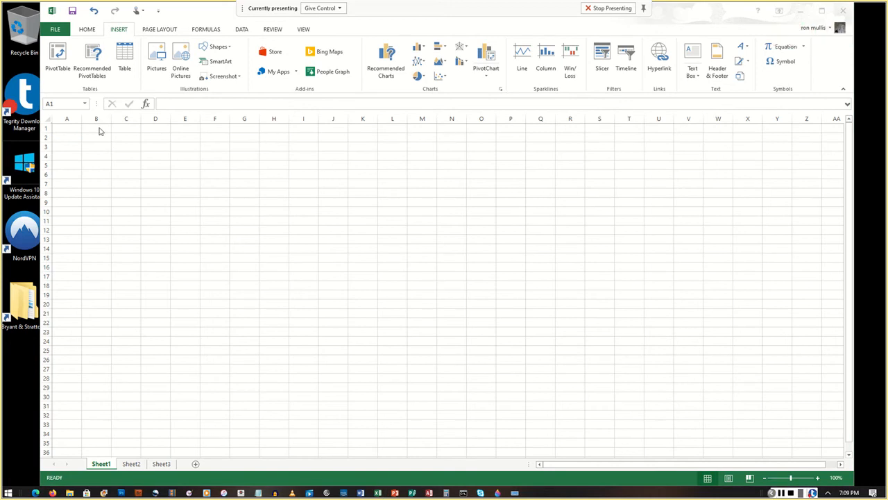
{"action": "left_click", "coordinate": [124, 127]}
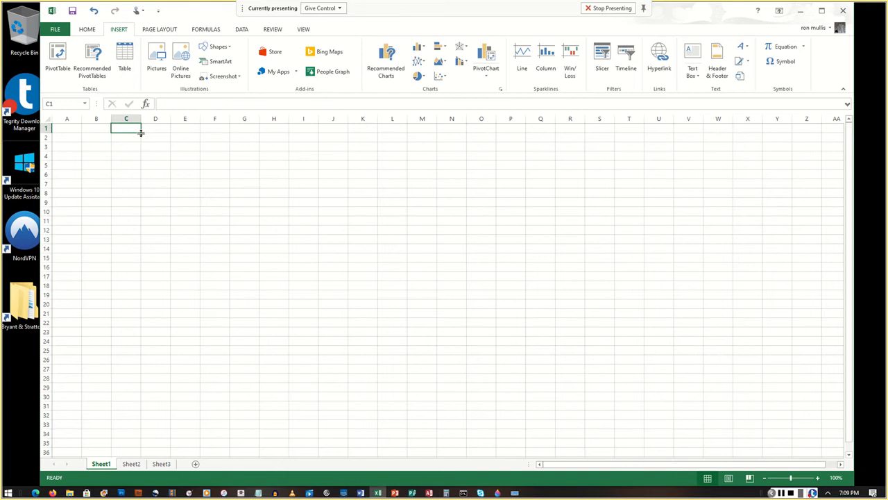
{"action": "type", "text": "inft124"}
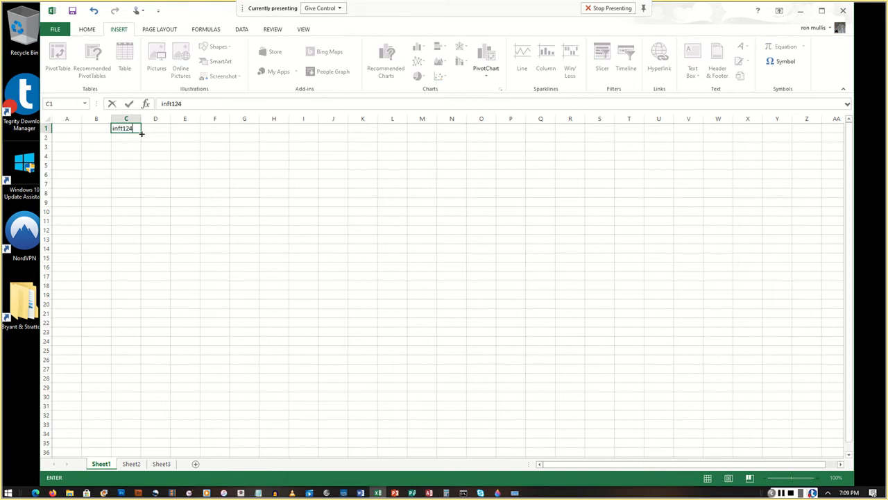
{"action": "key", "text": "BackSpace"}
{"action": "key", "text": "BackSpace"}
{"action": "key", "text": "BackSpace"}
{"action": "key", "text": "BackSpace"}
{"action": "key", "text": "BackSpace"}
{"action": "key", "text": "BackSpace"}
{"action": "key", "text": "BackSpace"}
{"action": "type", "text": "INFT124"}
{"action": "type", "text": "Favorite Movies"}
{"action": "key", "text": "Return"}
{"action": "key", "text": "Home"}
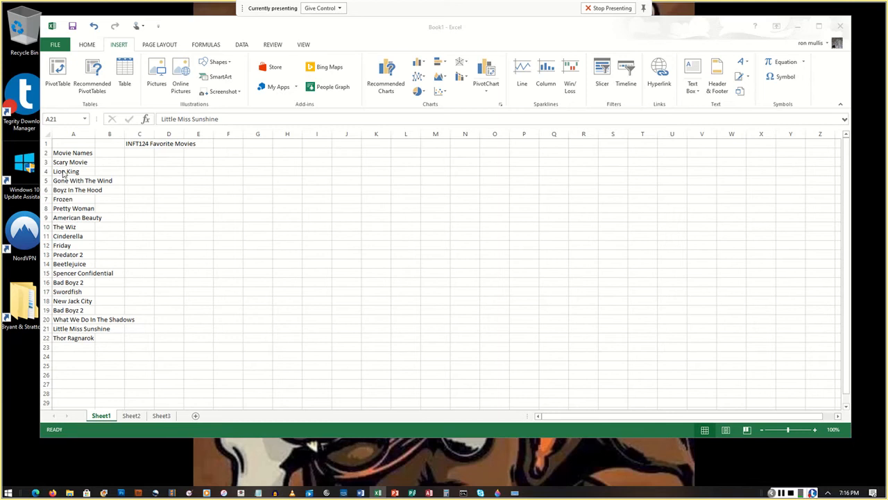
Enter the column heading Genre in cell B2, beside Movie Names.
{"action": "left_click", "coordinate": [107, 155]}
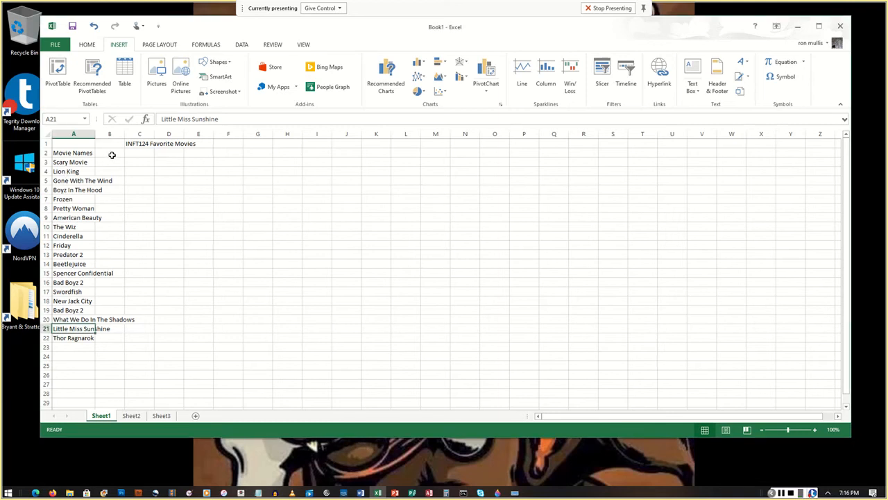
{"action": "left_click", "coordinate": [111, 155]}
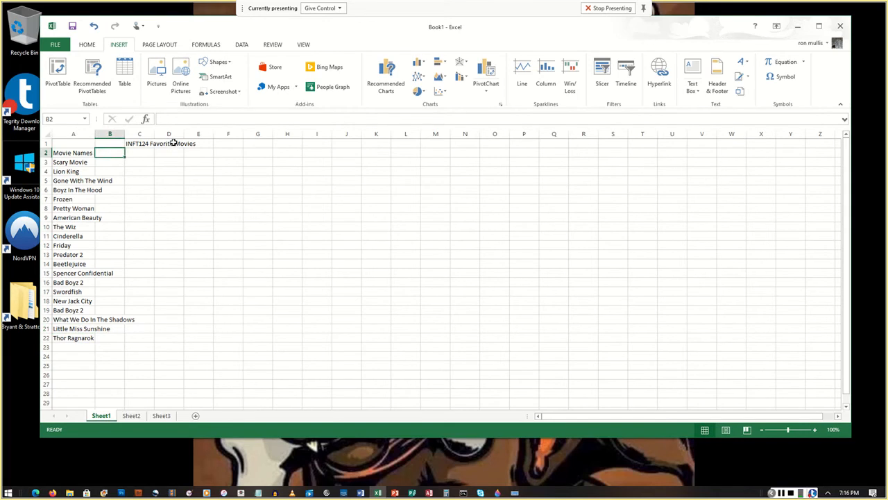
{"action": "type", "text": "gen"}
{"action": "key", "text": "BackSpace"}
{"action": "key", "text": "BackSpace"}
{"action": "key", "text": "BackSpace"}
{"action": "type", "text": "Ge"}
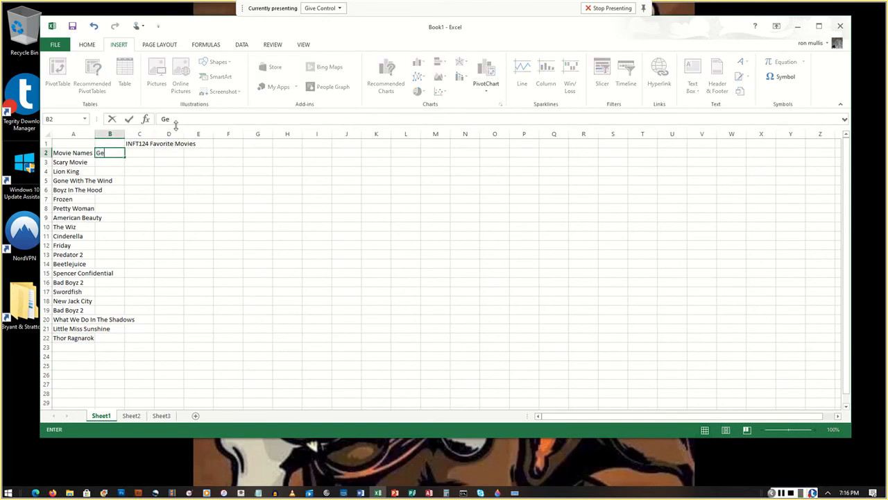
{"action": "type", "text": "nre"}
{"action": "key", "text": "Tab"}
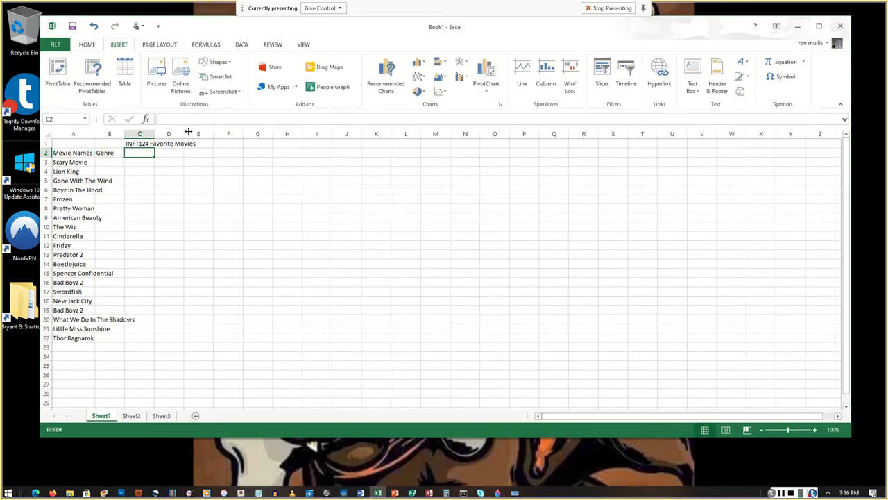
Enter the column headings Rating, Format and Cost in cells C2, D2 and E2.
{"action": "type", "text": "Ra"}
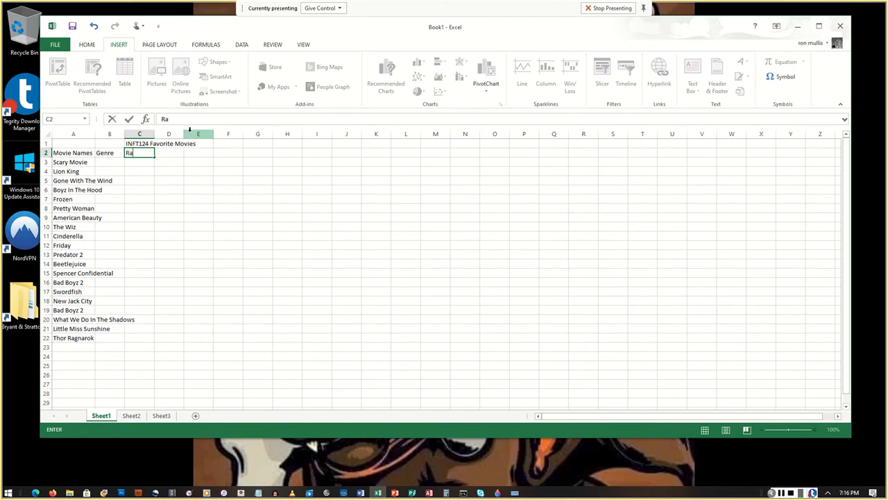
{"action": "type", "text": "ting"}
{"action": "key", "text": "Tab"}
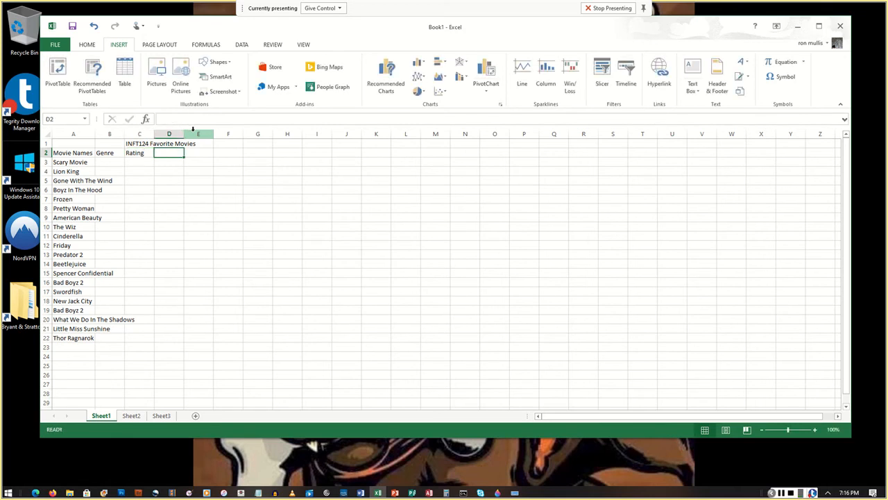
{"action": "type", "text": "Format"}
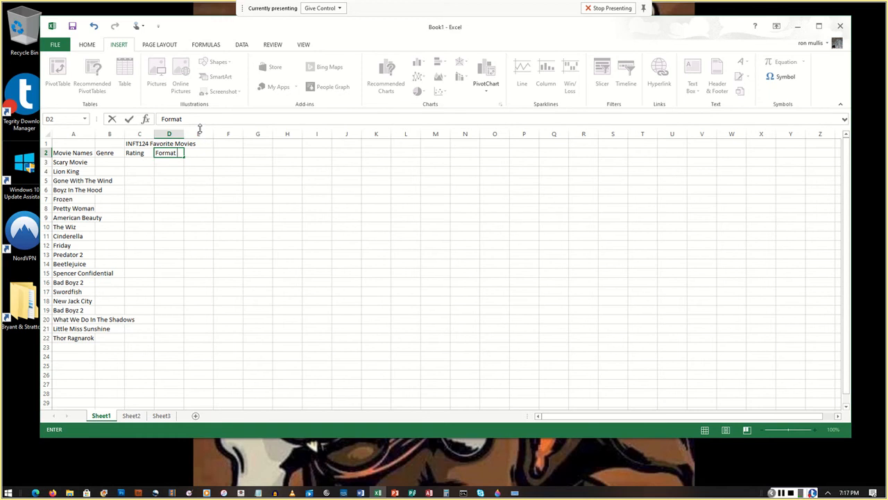
{"action": "key", "text": "Tab"}
{"action": "type", "text": "Cos"}
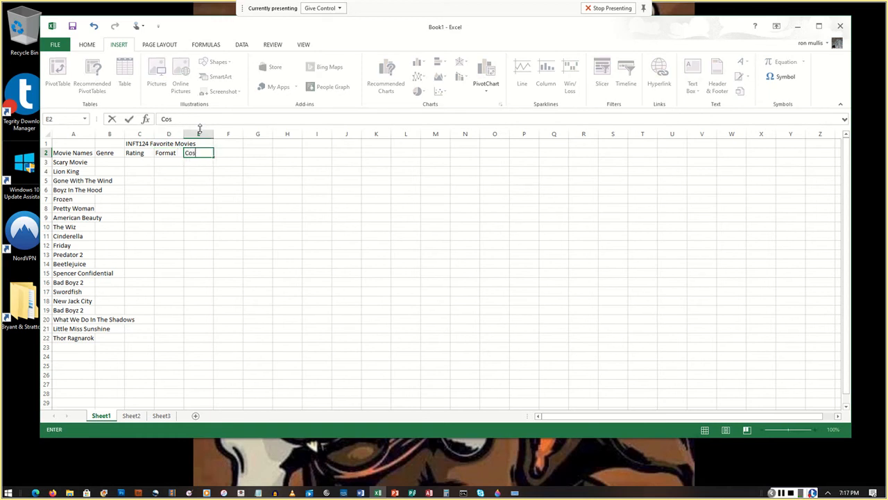
{"action": "type", "text": "t"}
{"action": "key", "text": "Return"}
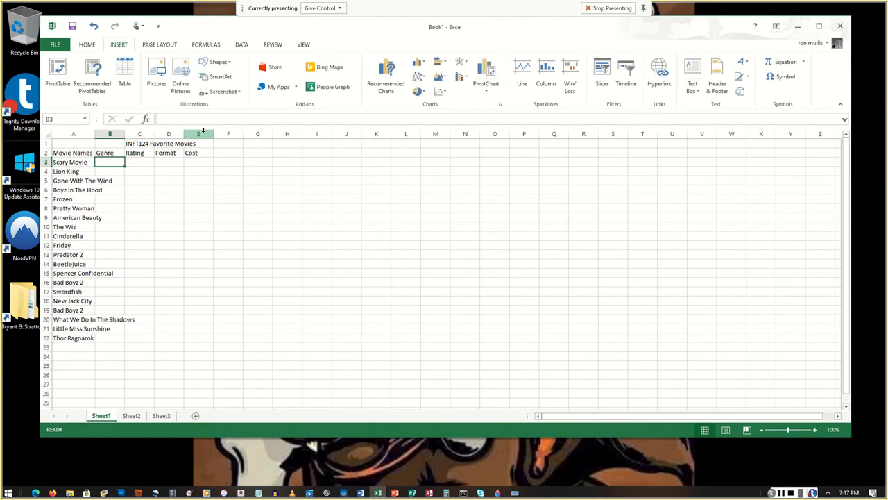
{"action": "left_click", "coordinate": [109, 151]}
{"action": "left_click", "coordinate": [131, 153]}
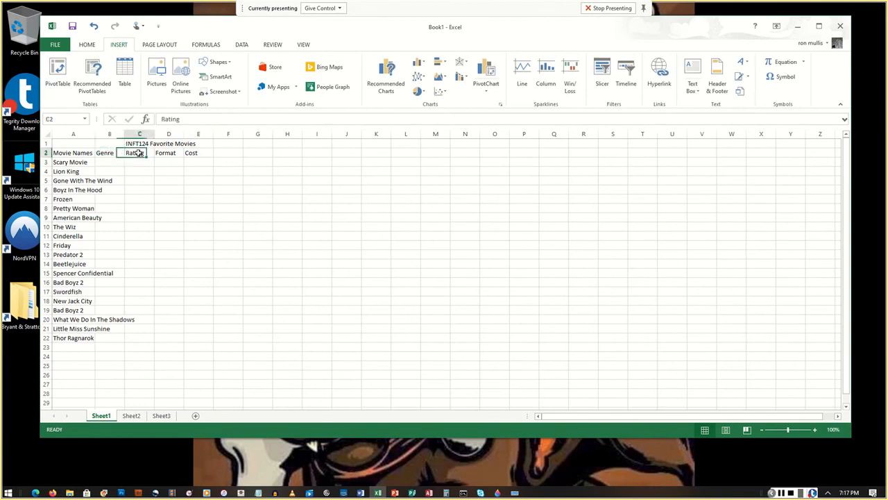
{"action": "left_click", "coordinate": [161, 152]}
{"action": "left_click", "coordinate": [198, 152]}
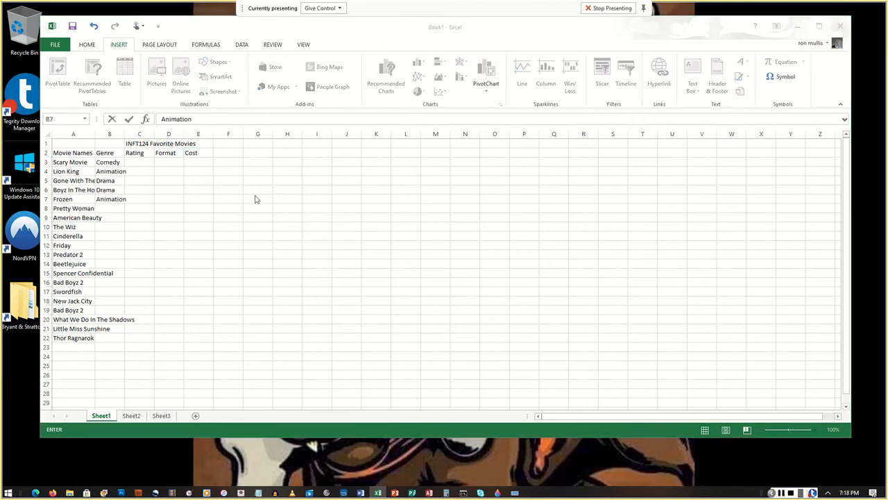
Clear the genre entry for Frozen in cell B7 and re-enter it as Animation.
{"action": "left_click", "coordinate": [117, 199]}
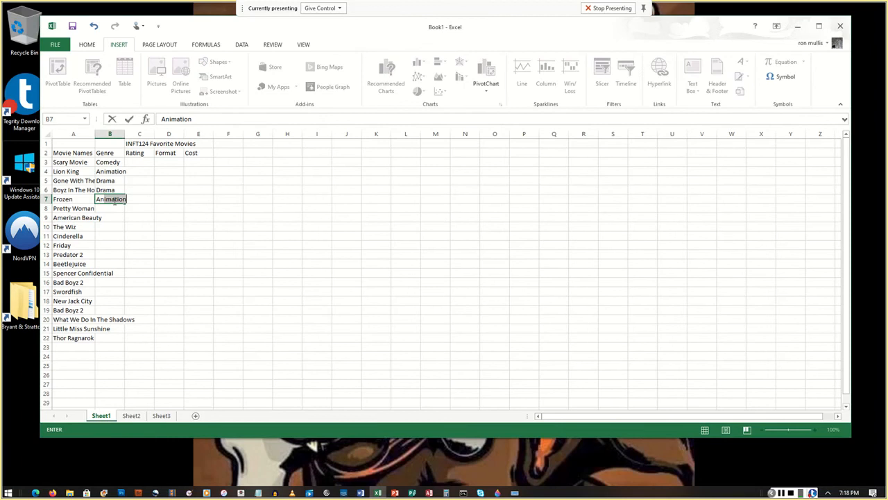
{"action": "key", "text": "BackSpace"}
{"action": "key", "text": "BackSpace"}
{"action": "key", "text": "BackSpace"}
{"action": "key", "text": "BackSpace"}
{"action": "key", "text": "BackSpace"}
{"action": "key", "text": "BackSpace"}
{"action": "key", "text": "BackSpace"}
{"action": "key", "text": "BackSpace"}
{"action": "key", "text": "BackSpace"}
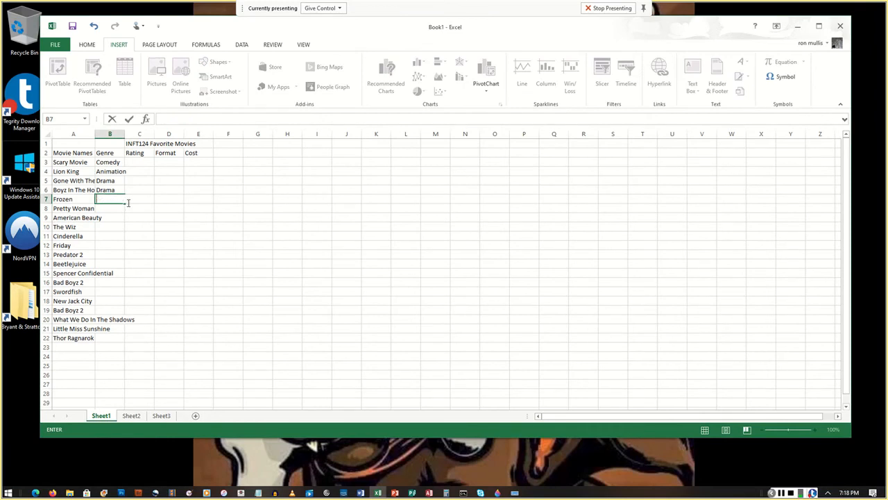
{"action": "type", "text": "Animation"}
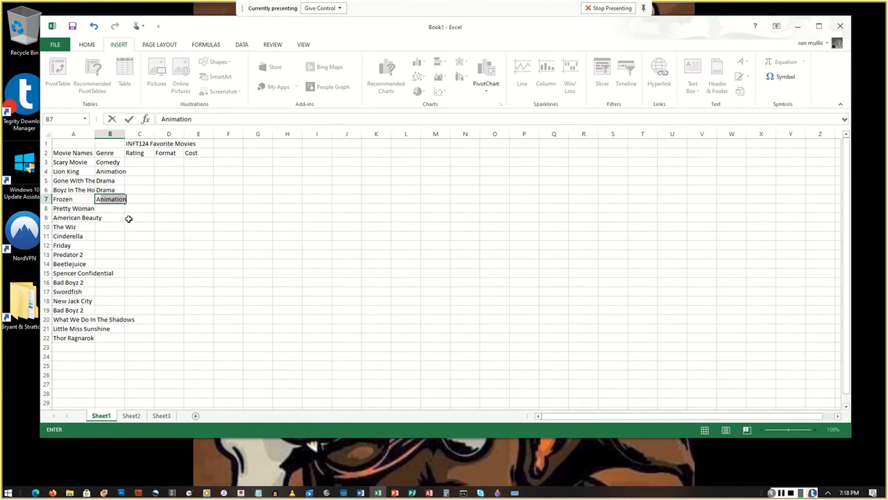
{"action": "key", "text": "Return"}
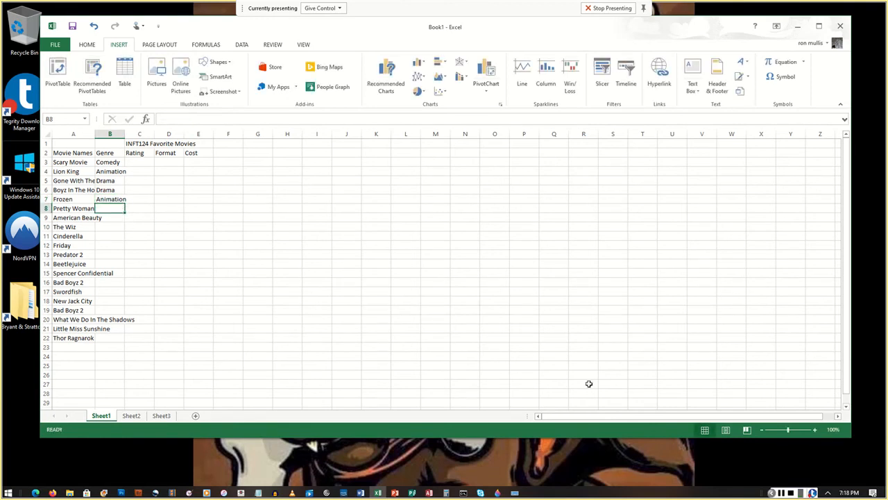
Enter the genre Drama for American Beauty in cell B9.
{"action": "left_click", "coordinate": [781, 492]}
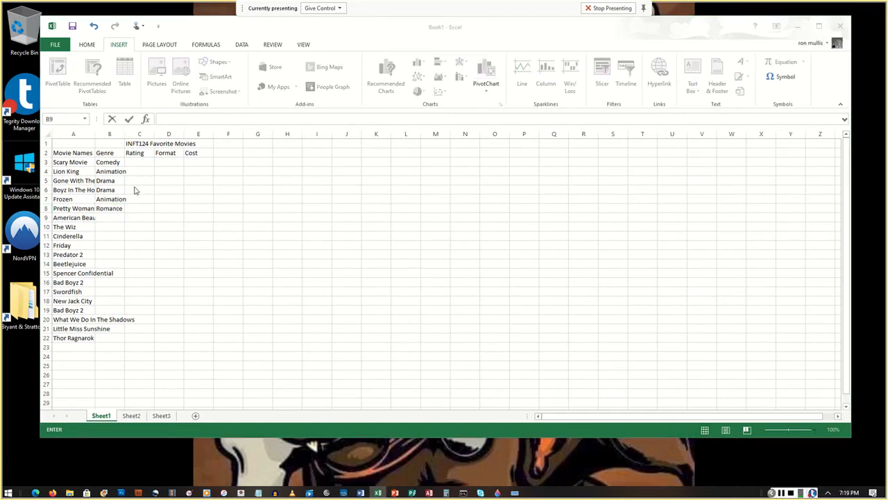
{"action": "left_click", "coordinate": [105, 218]}
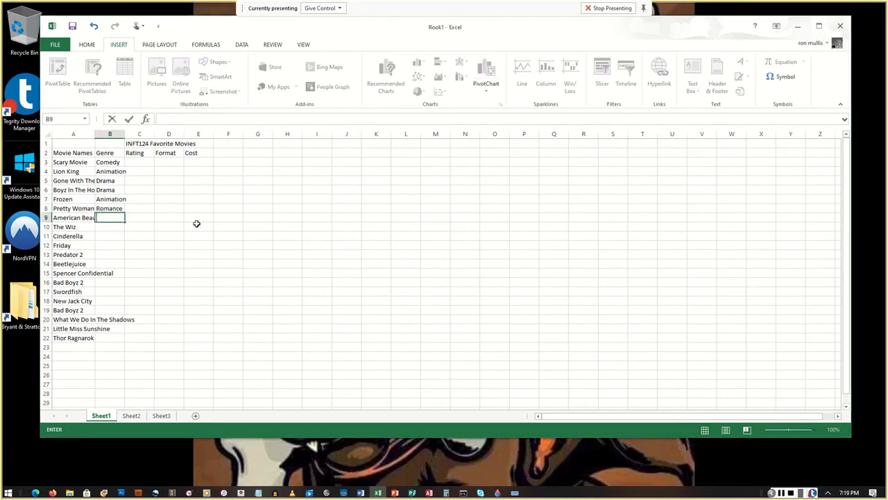
{"action": "type", "text": "drama"}
{"action": "key", "text": "Return"}
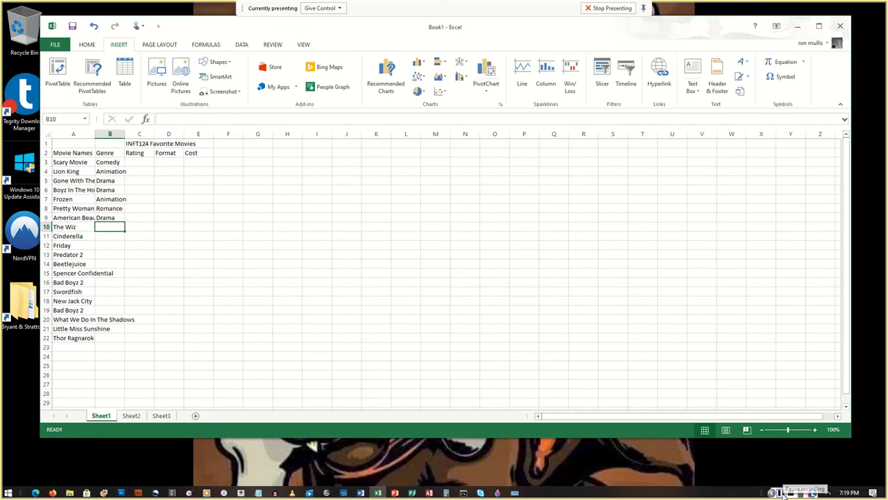
Enter the genre Comedy for Friday in cell B12.
{"action": "left_click", "coordinate": [780, 492]}
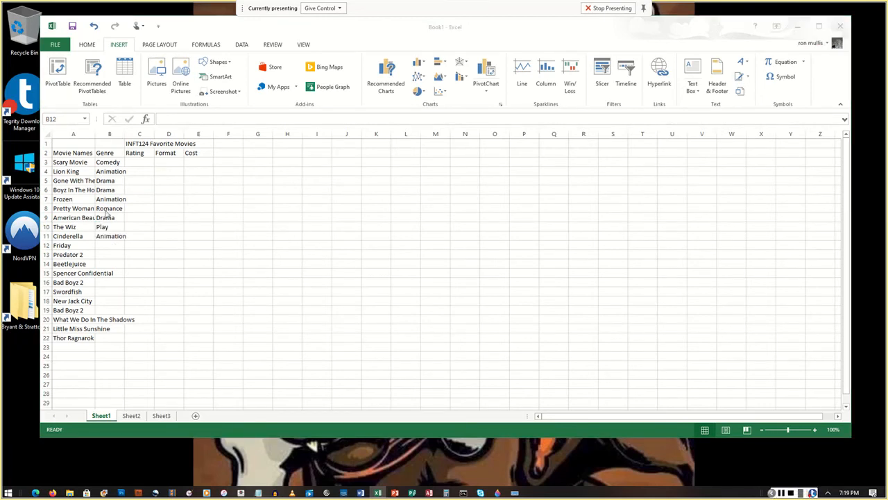
{"action": "left_click", "coordinate": [109, 244]}
{"action": "type", "text": "comedy"}
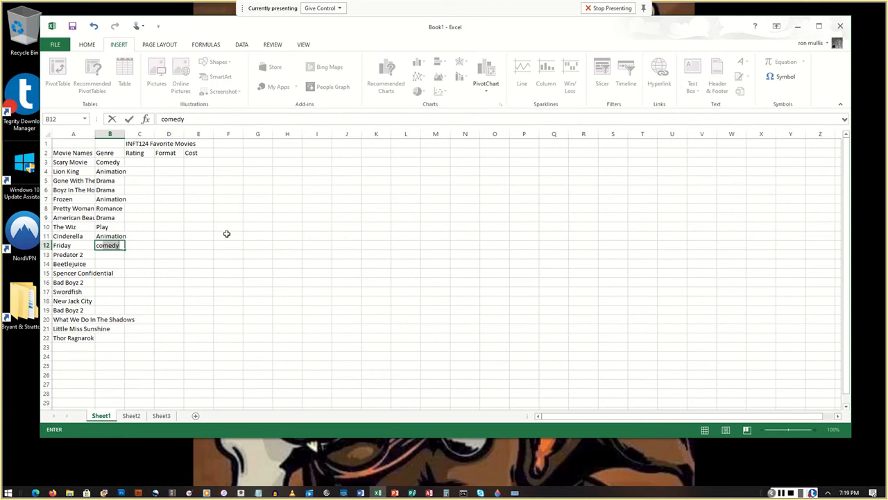
{"action": "key", "text": "Return"}
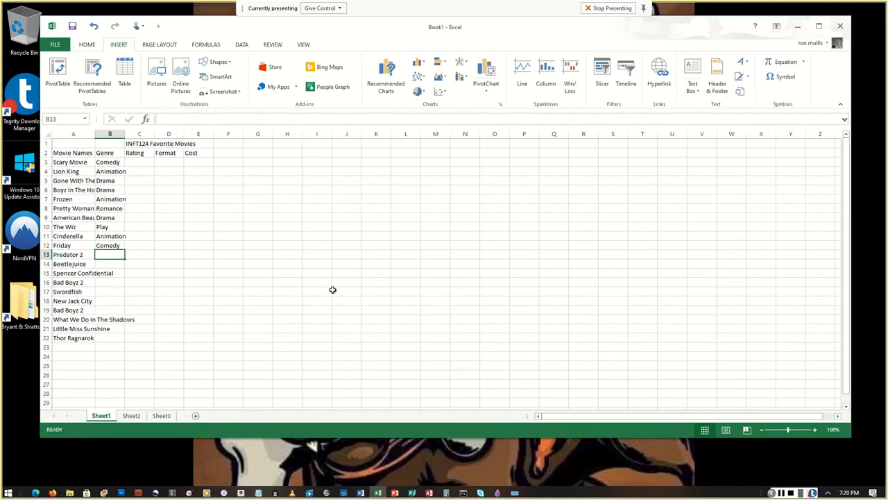
Enter the genre Action for Predator 2 in cell B13, rejecting the suggested Animation completion.
{"action": "type", "text": "animation"}
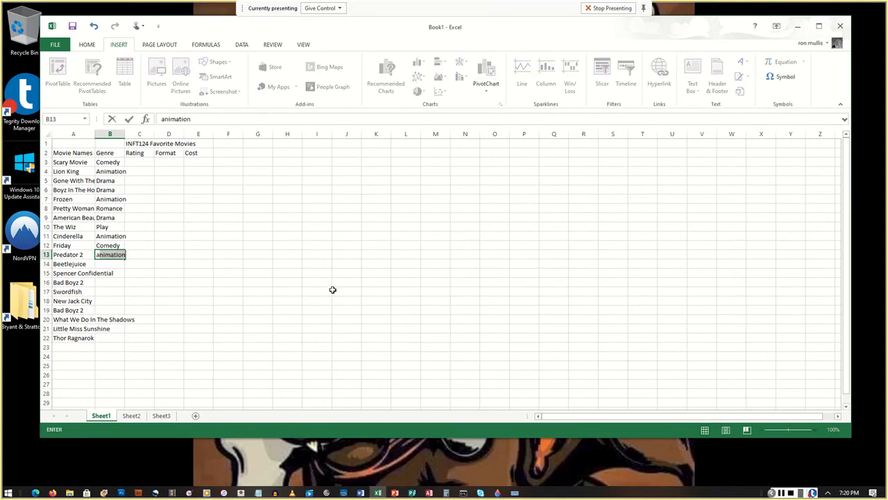
{"action": "key", "text": "BackSpace"}
{"action": "key", "text": "BackSpace"}
{"action": "type", "text": "Action"}
{"action": "key", "text": "Return"}
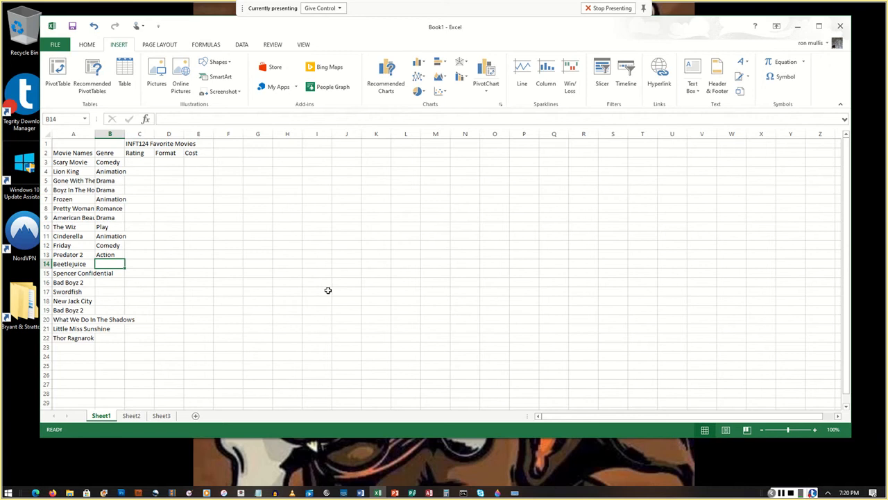
Enter the genres Comedy for Beetlejuice in cell B14 and Drama for Spencer Confidential in cell B15.
{"action": "type", "text": "Comedy"}
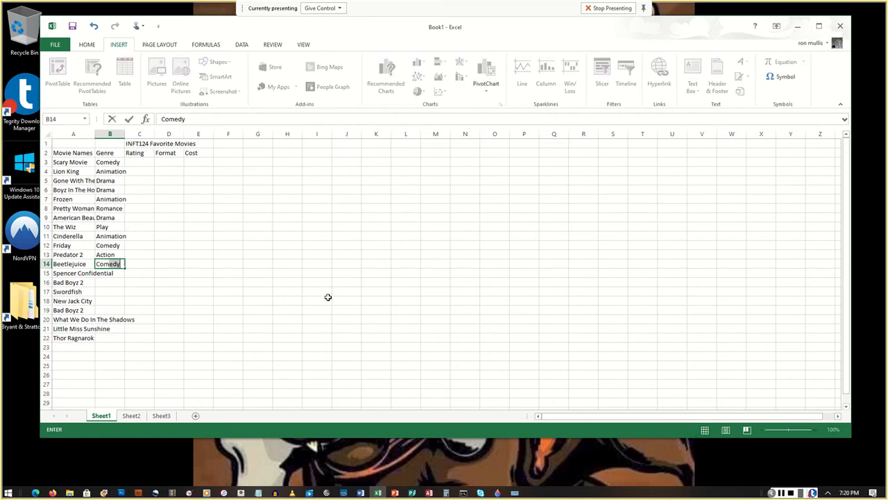
{"action": "key", "text": "Return"}
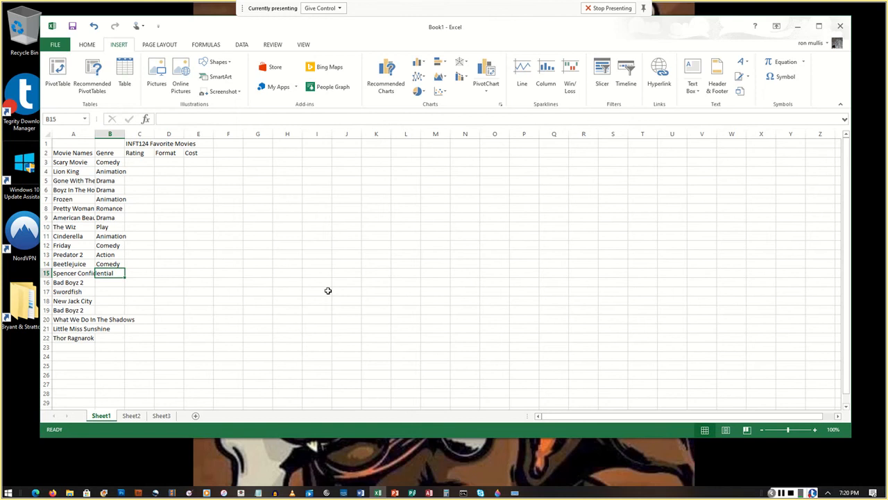
{"action": "type", "text": "Drama"}
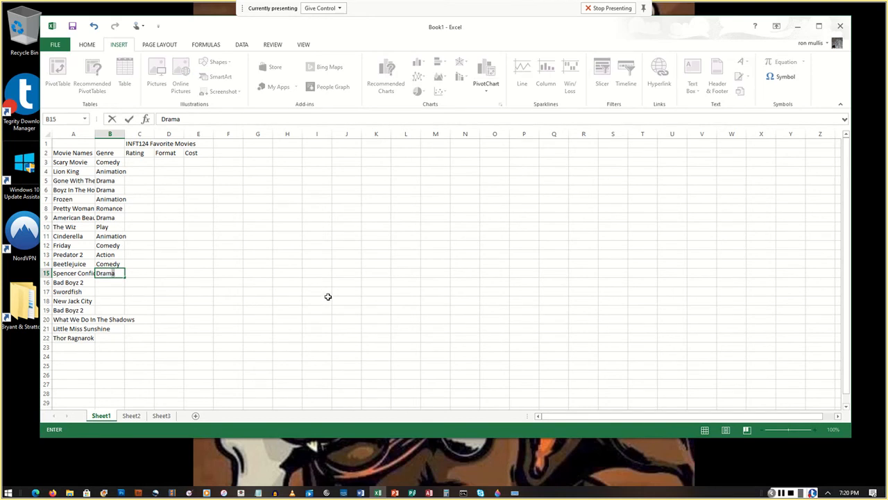
{"action": "key", "text": "Return"}
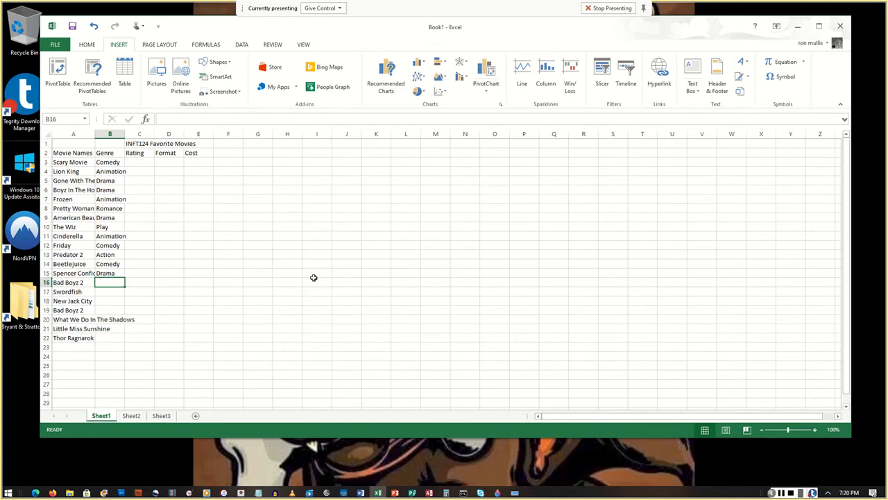
Enter the genre Action for Bad Boyz 2 in cell B16, clearing and retyping it to show the automatic completion.
{"action": "type", "text": "Action"}
{"action": "key", "text": "BackSpace"}
{"action": "key", "text": "BackSpace"}
{"action": "key", "text": "BackSpace"}
{"action": "key", "text": "BackSpace"}
{"action": "key", "text": "BackSpace"}
{"action": "key", "text": "BackSpace"}
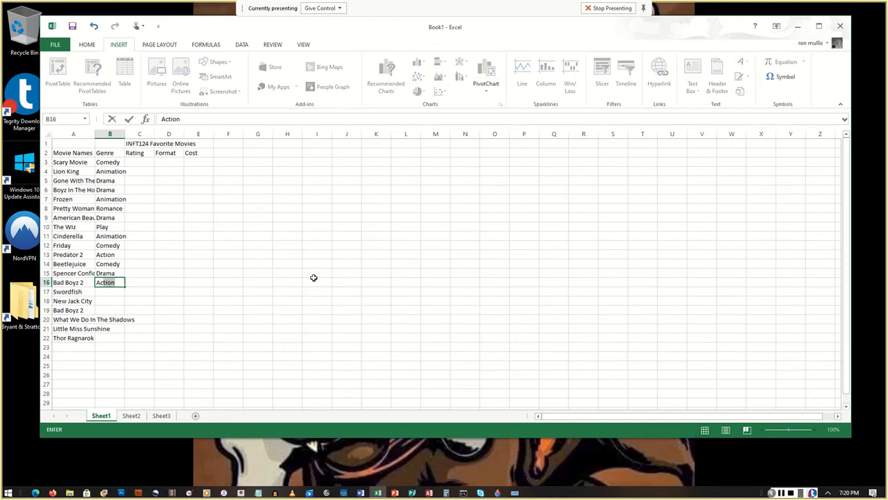
{"action": "type", "text": "Action"}
{"action": "key", "text": "BackSpace"}
{"action": "type", "text": "n"}
{"action": "key", "text": "BackSpace"}
{"action": "key", "text": "BackSpace"}
{"action": "type", "text": "c"}
{"action": "key", "text": "Return"}
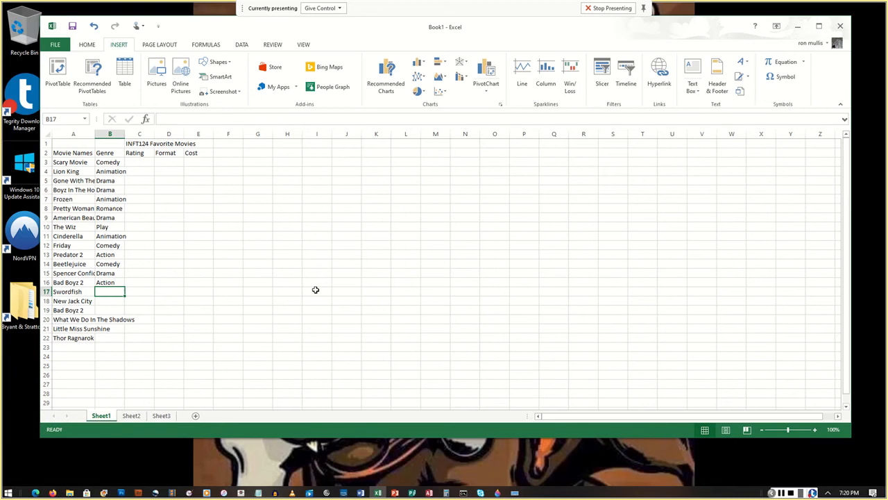
Enter the genre Action in cells B17 to B19 for Swordfish, New Jack City and the second Bad Boyz 2.
{"action": "type", "text": "Action"}
{"action": "key", "text": "Return"}
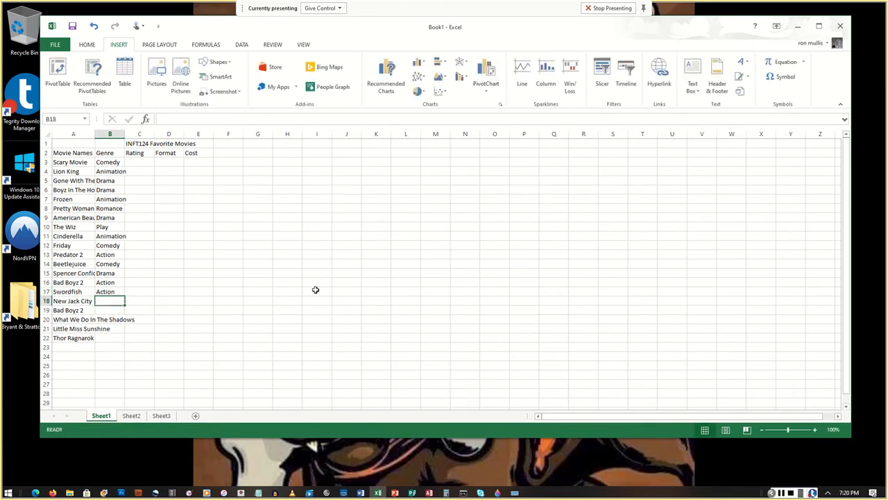
{"action": "type", "text": "Action"}
{"action": "key", "text": "Return"}
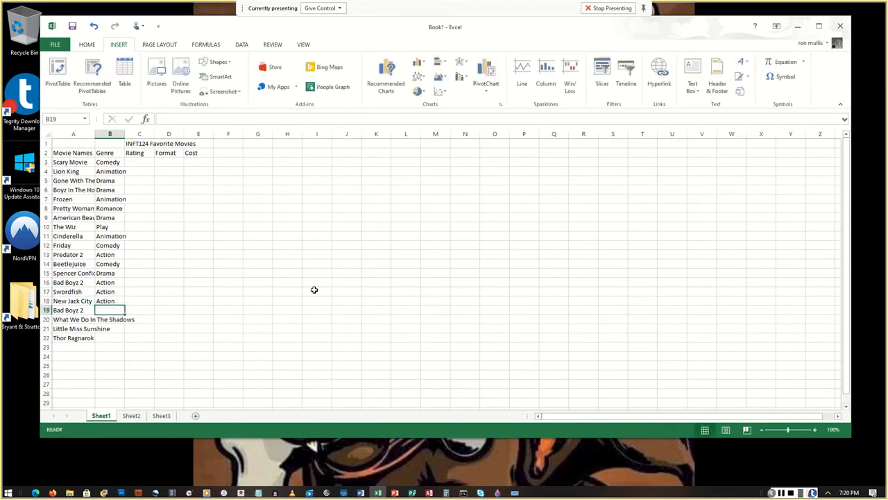
{"action": "type", "text": "Action"}
{"action": "key", "text": "Return"}
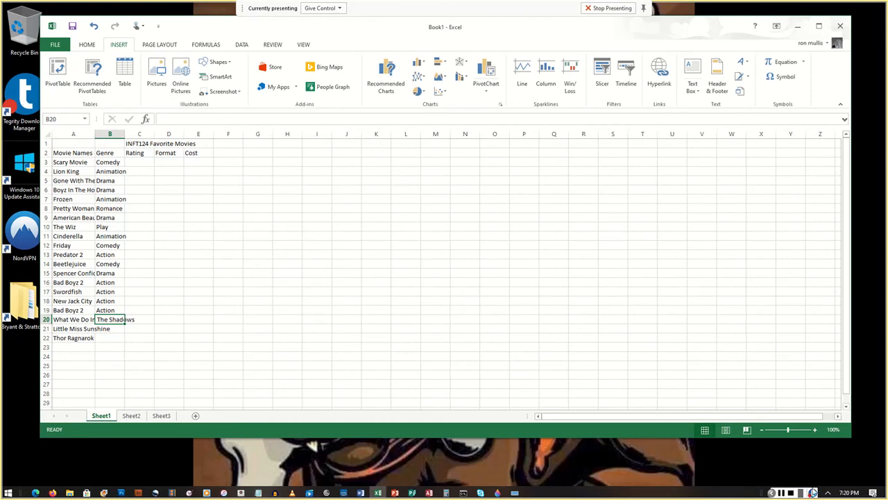
Enter the genre Comedy for What We Do In The Shadows in cell B20 and check the full title stored in A20.
{"action": "left_click", "coordinate": [782, 493]}
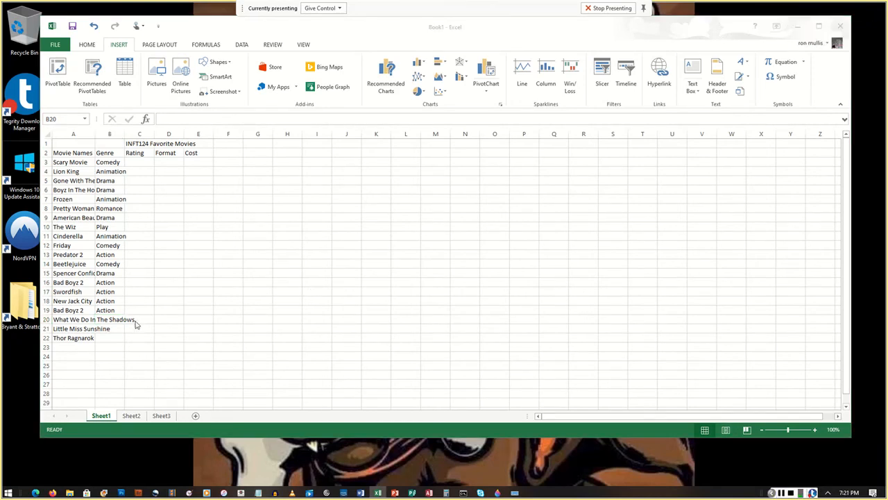
{"action": "left_click", "coordinate": [114, 320]}
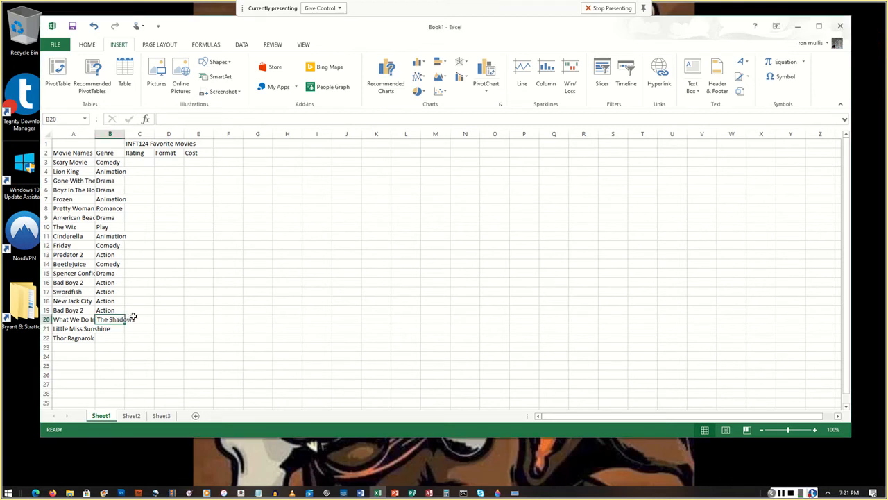
{"action": "type", "text": "Comedy"}
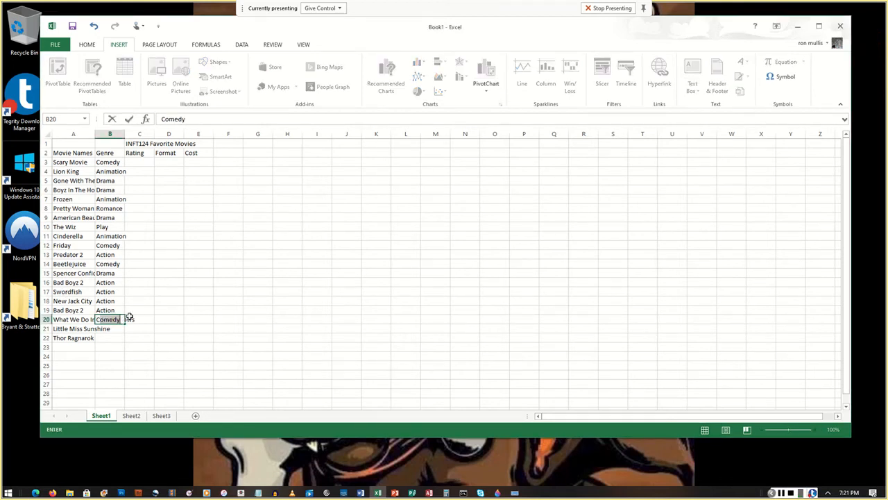
{"action": "key", "text": "Return"}
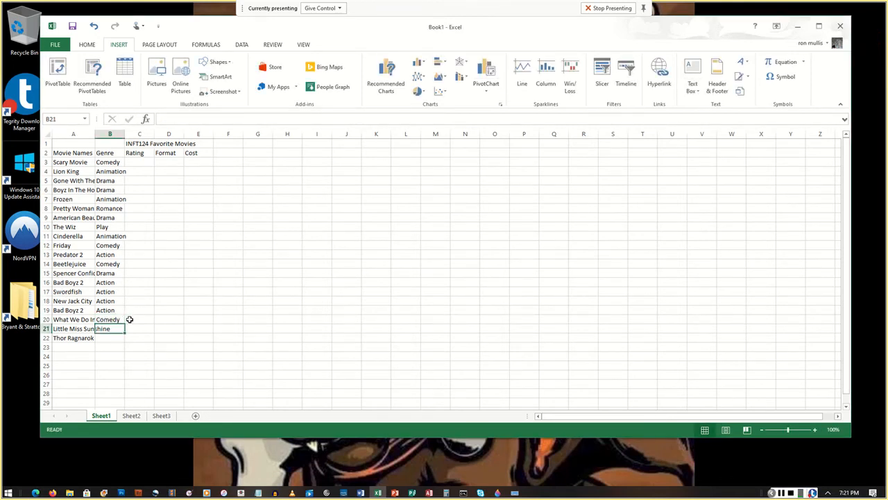
{"action": "key", "text": "Up"}
{"action": "key", "text": "Left"}
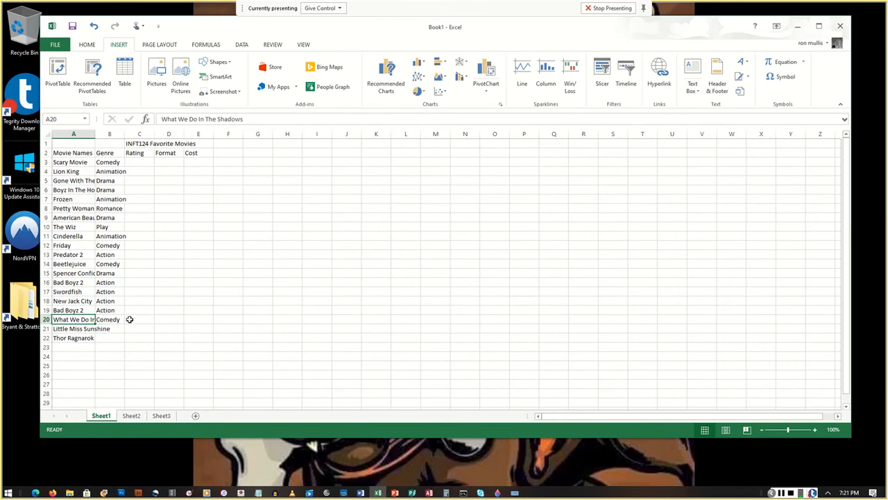
{"action": "key", "text": "Right"}
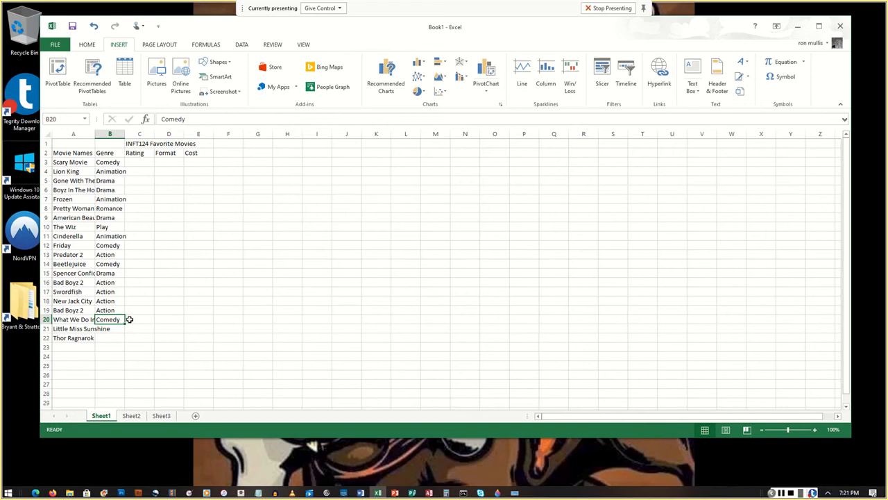
{"action": "key", "text": "Down"}
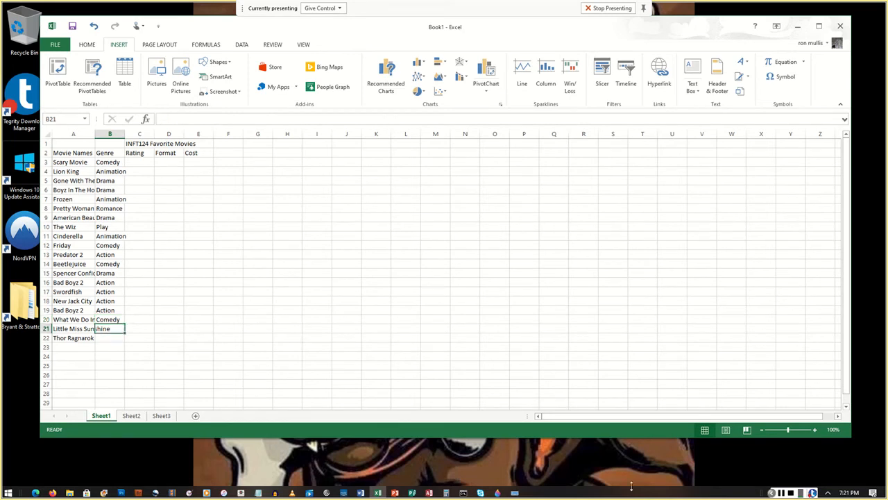
Enter the genres Comedy for Little Miss Sunshine in cell B21 and Action for Thor Ragnarok in cell B22.
{"action": "left_click", "coordinate": [782, 493]}
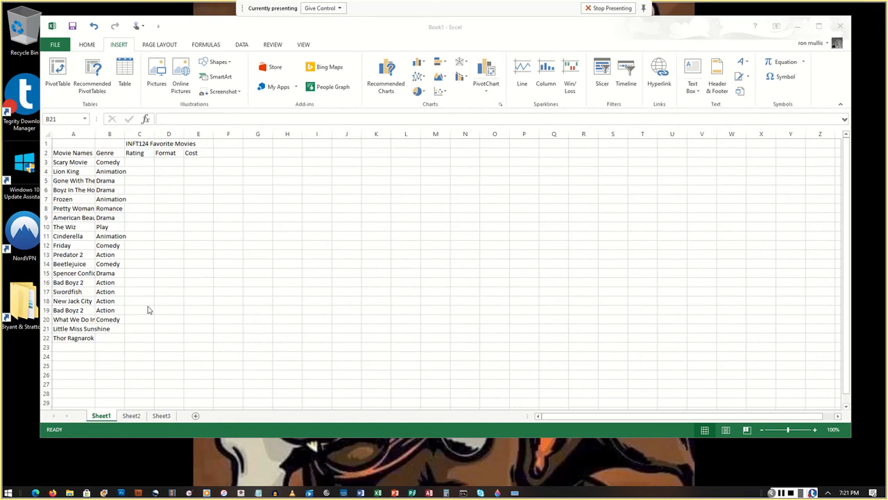
{"action": "left_click", "coordinate": [104, 329]}
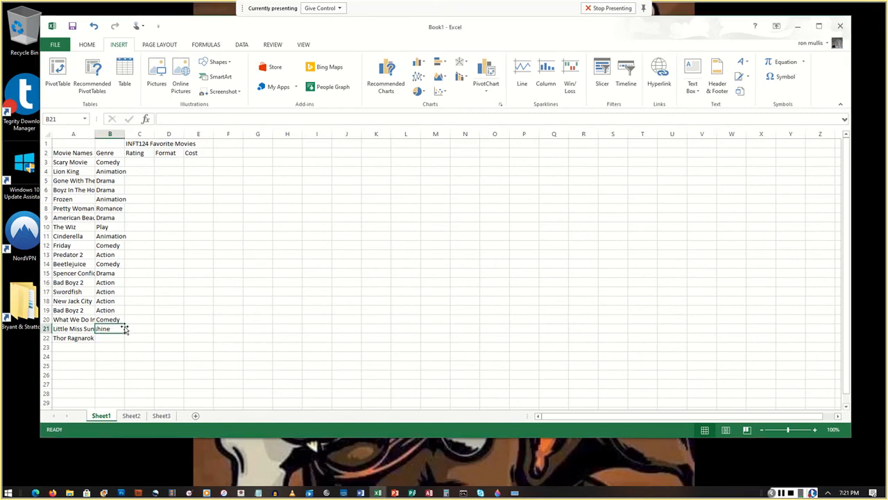
{"action": "type", "text": "comedy"}
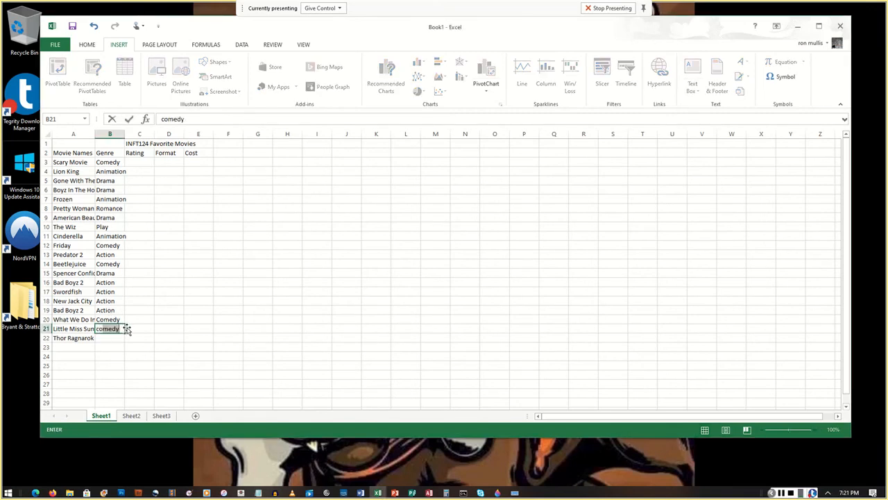
{"action": "key", "text": "Return"}
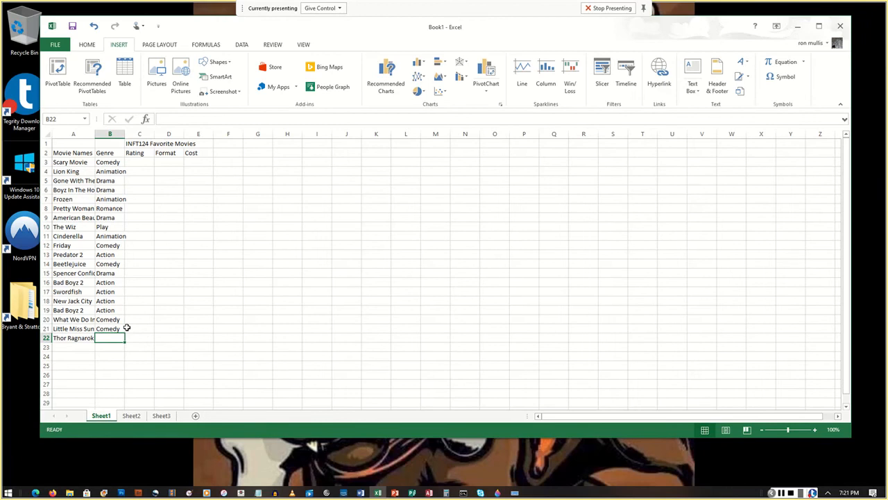
{"action": "type", "text": "Action"}
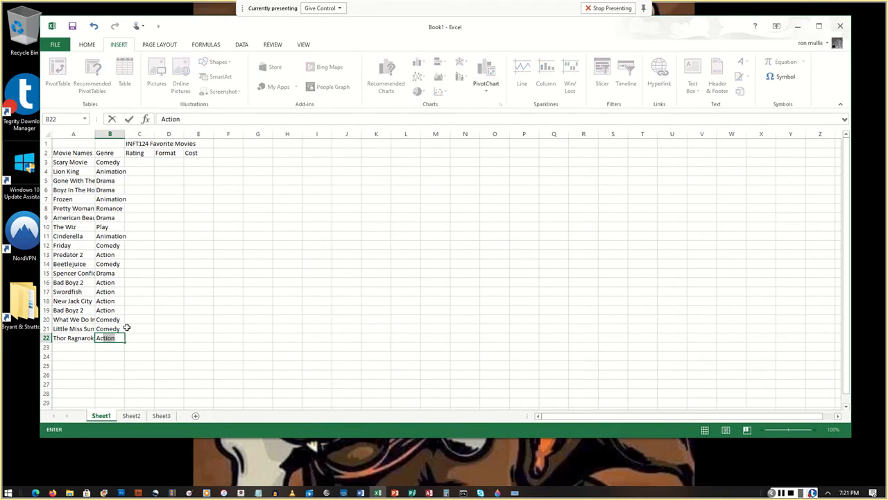
{"action": "key", "text": "Return"}
Examine the full movie titles stored in cells A21, A20, A18 and A15 of the narrow Movie Names column.
{"action": "key", "text": "Up"}
{"action": "key", "text": "Up"}
{"action": "key", "text": "Left"}
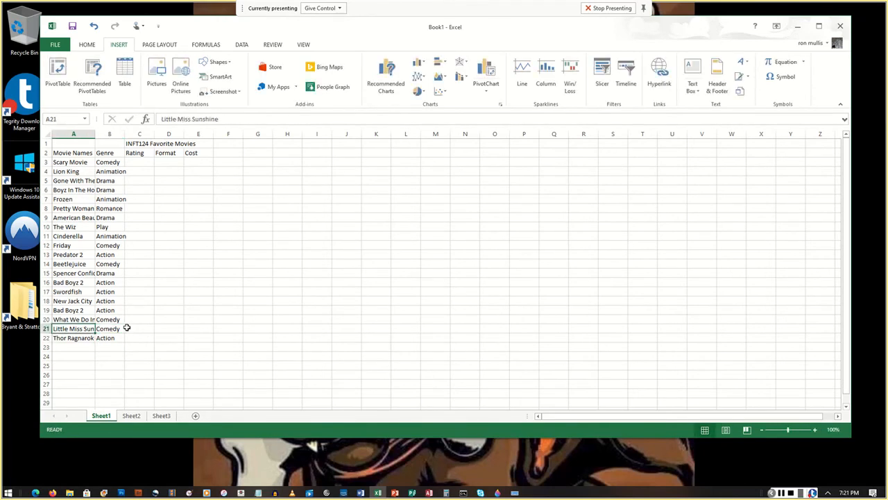
{"action": "key", "text": "Right"}
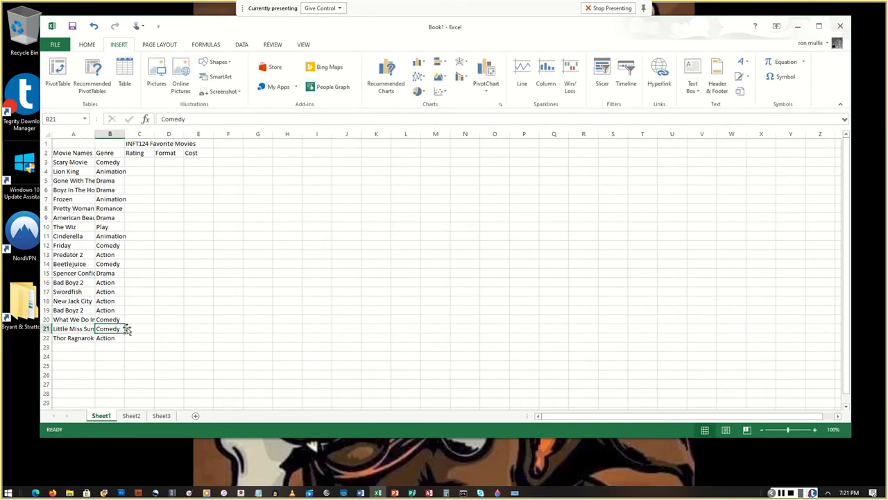
{"action": "key", "text": "Left"}
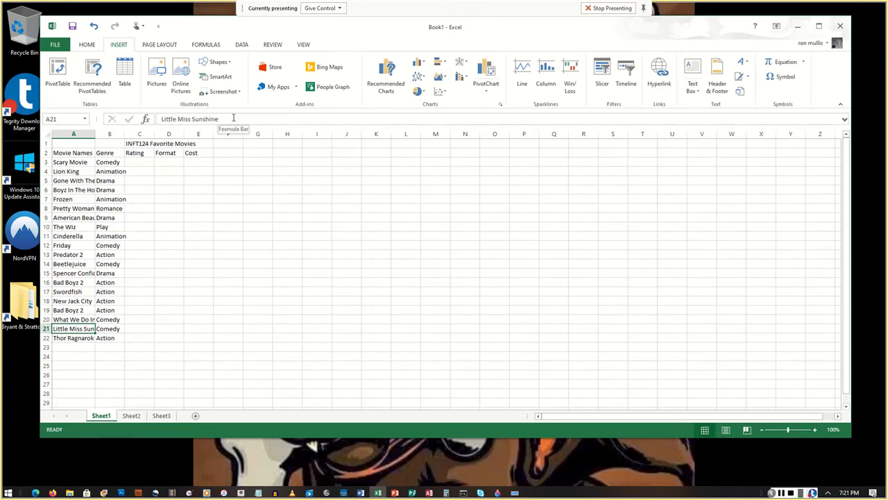
{"action": "left_click", "coordinate": [79, 318]}
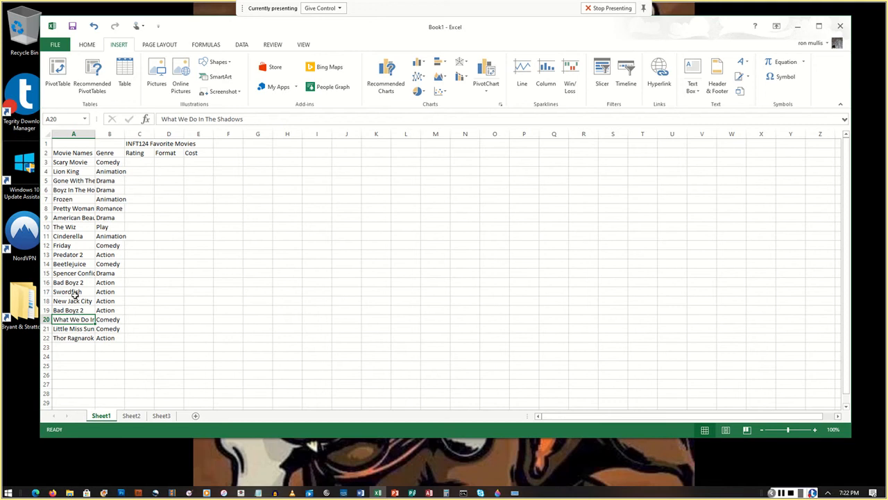
{"action": "left_click", "coordinate": [75, 300]}
{"action": "left_click", "coordinate": [77, 273]}
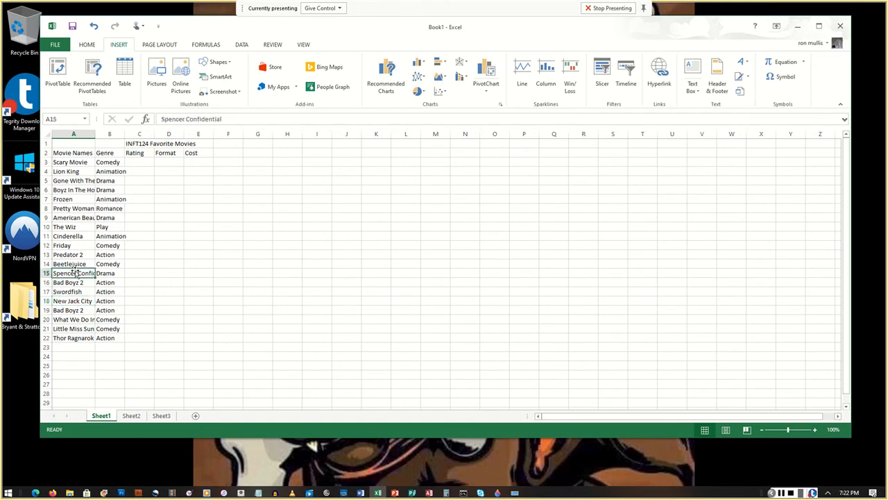
{"action": "left_click", "coordinate": [782, 492]}
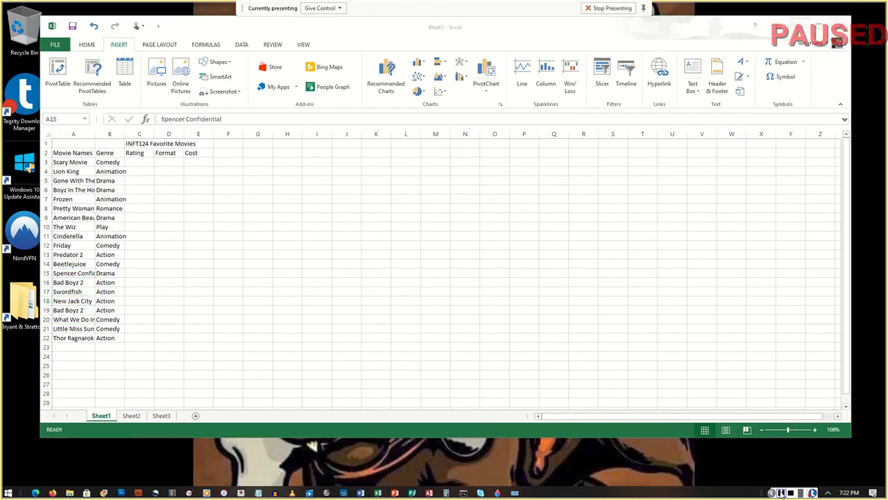
Examine the full movie titles stored in cells A15, A9, A8, A20 and A22 of the Movie Names column.
{"action": "left_click", "coordinate": [73, 273]}
{"action": "left_click", "coordinate": [74, 218]}
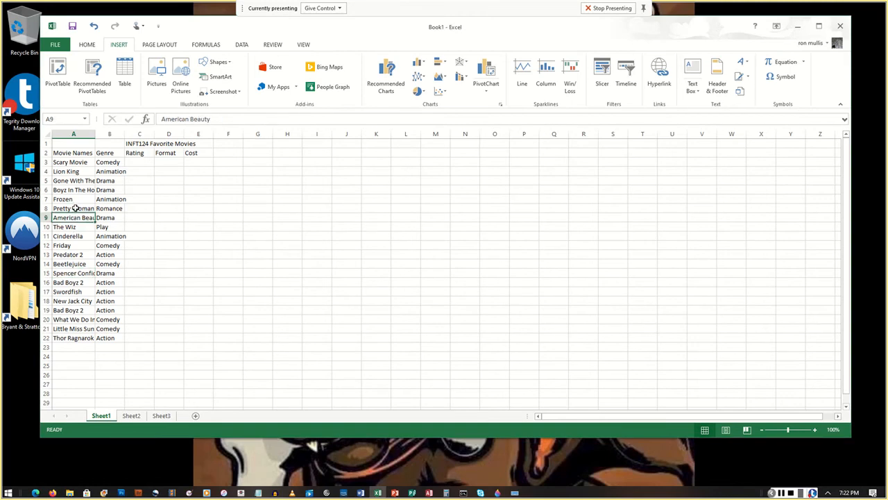
{"action": "left_click", "coordinate": [74, 208]}
{"action": "left_click", "coordinate": [78, 220]}
{"action": "left_click", "coordinate": [88, 322]}
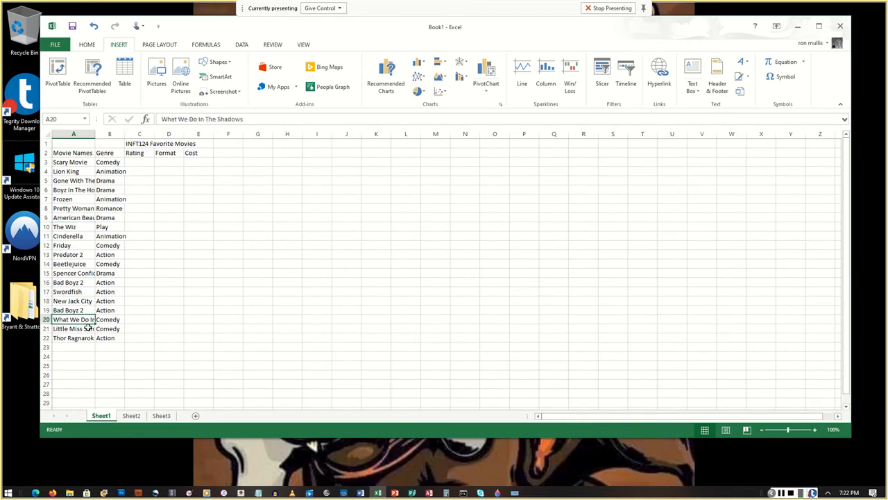
{"action": "left_click", "coordinate": [84, 336]}
Enter the rating R in cells C16 to C19 for Bad Boyz 2, Swordfish, New Jack City and the second Bad Boyz 2.
{"action": "left_click", "coordinate": [147, 162]}
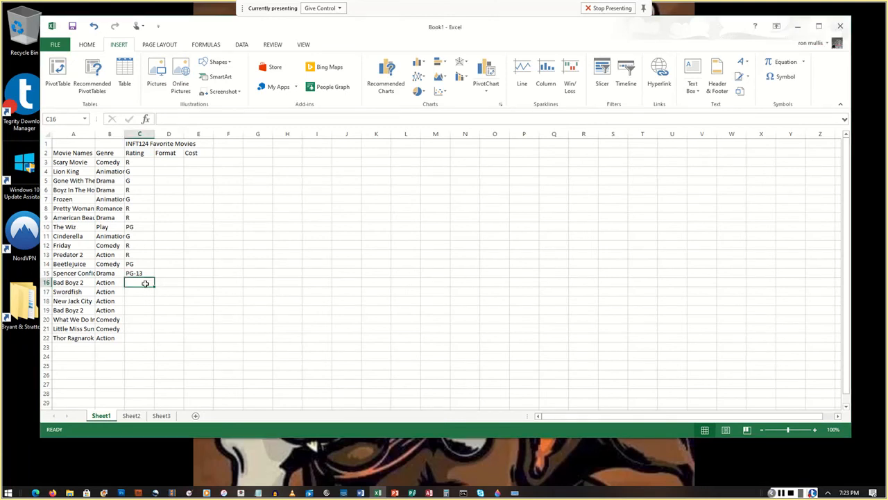
{"action": "type", "text": "R"}
{"action": "key", "text": "Return"}
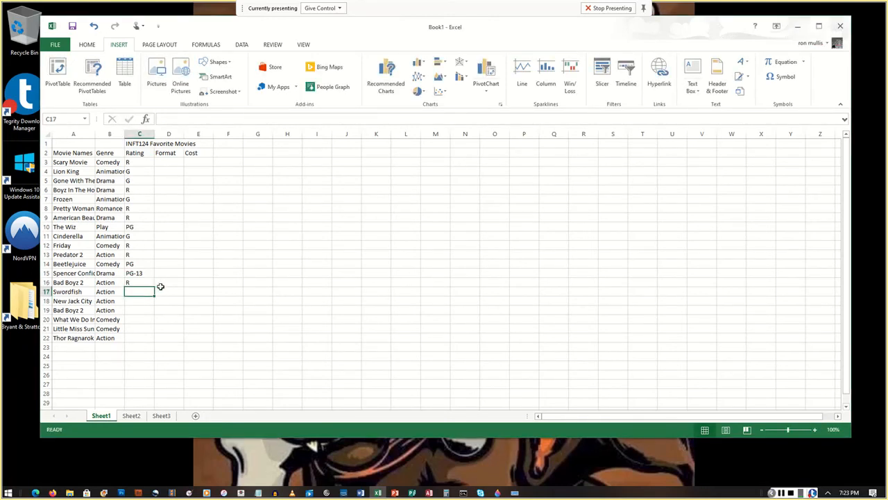
{"action": "type", "text": "R"}
{"action": "key", "text": "Return"}
{"action": "type", "text": "R"}
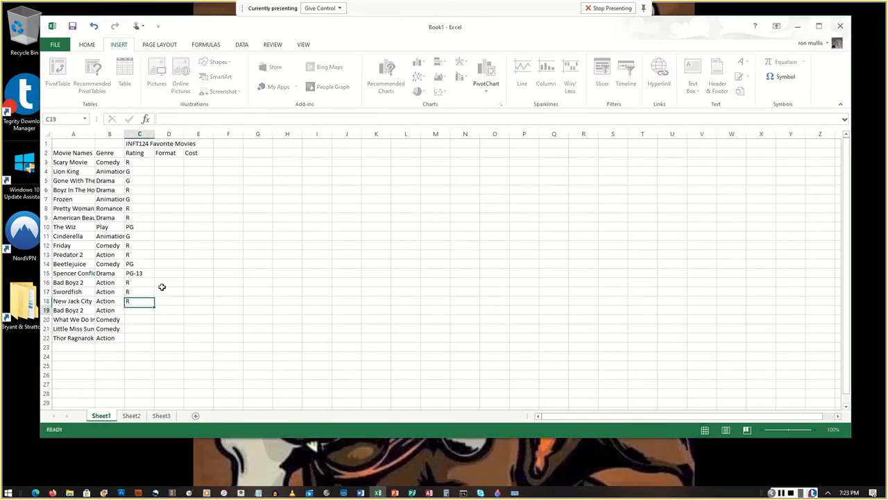
{"action": "key", "text": "Return"}
{"action": "type", "text": "R"}
{"action": "key", "text": "Return"}
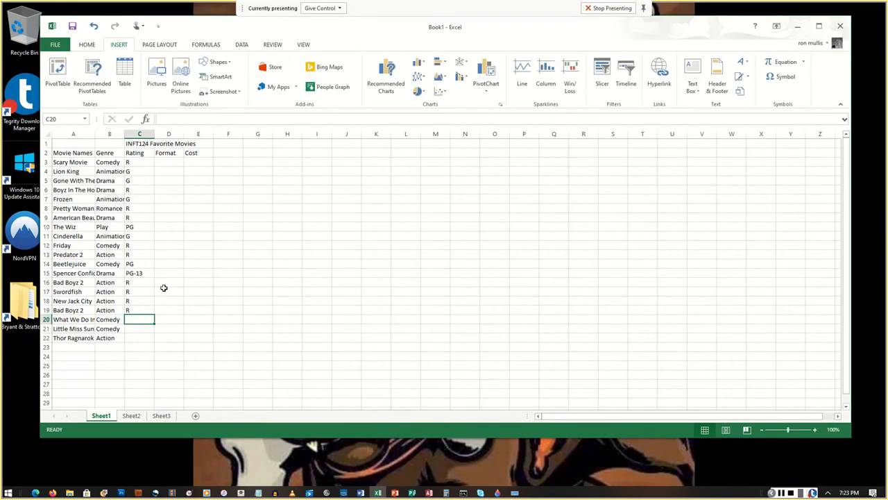
Enter the ratings R for What We Do In The Shadows, PG for Little Miss Sunshine and PG-13 for Thor Ragnarok in cells C20 to C22.
{"action": "type", "text": "R"}
{"action": "key", "text": "Return"}
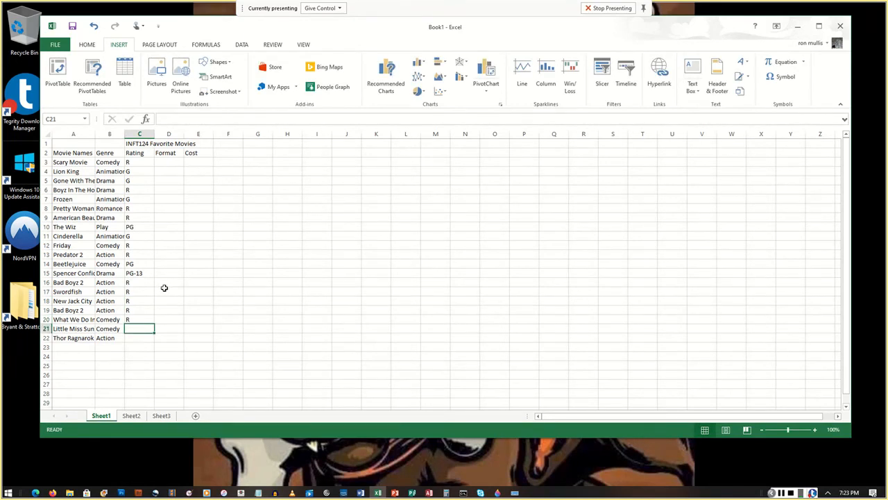
{"action": "type", "text": "PG"}
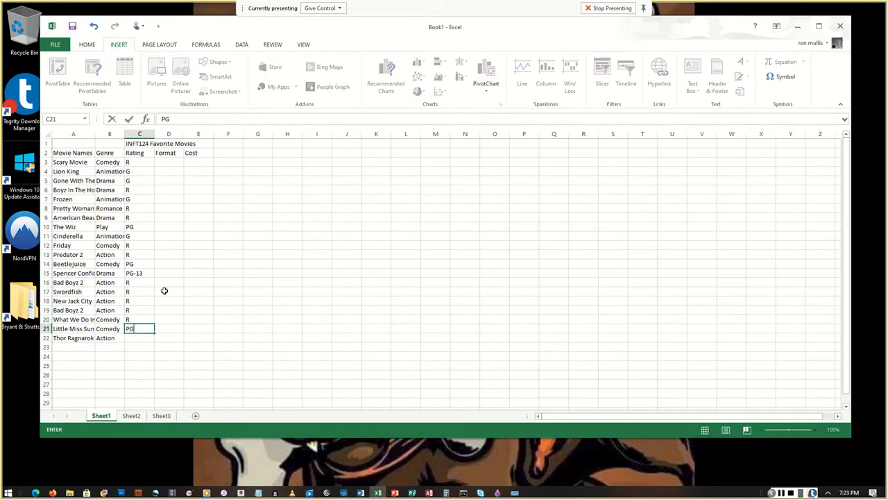
{"action": "key", "text": "Return"}
{"action": "type", "text": "PG-13"}
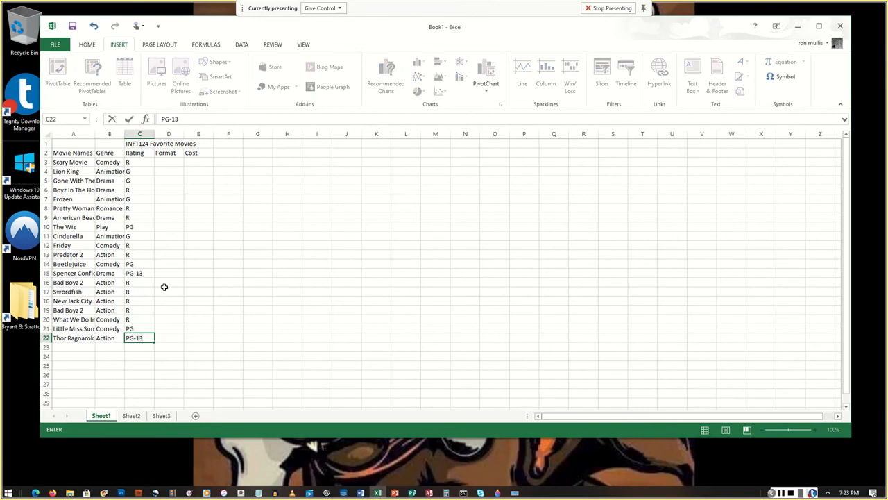
{"action": "key", "text": "Return"}
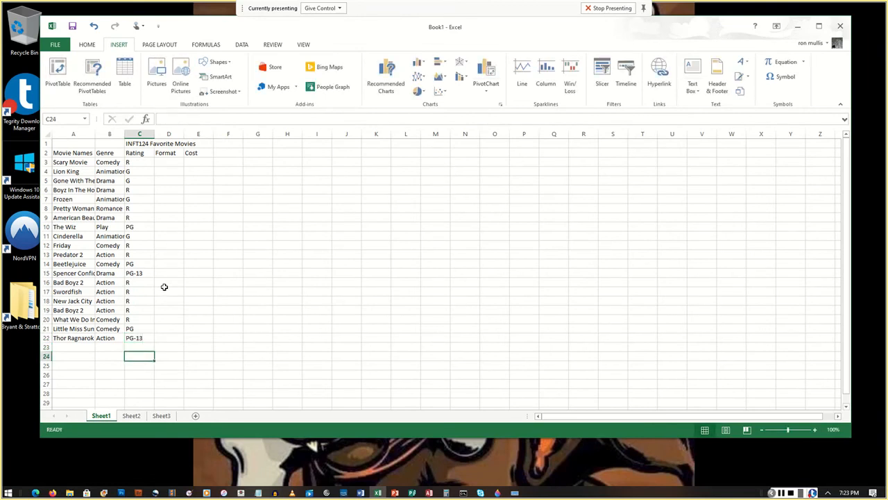
Move the active cell to D3, the first entry cell under the Format heading.
{"action": "key", "text": "Up"}
{"action": "key", "text": "Right"}
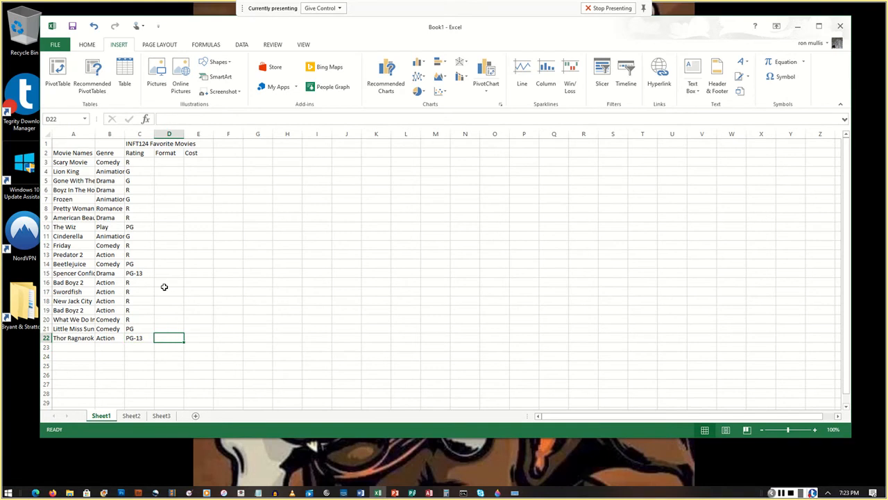
{"action": "key", "text": "Up"}
{"action": "key", "text": "Up"}
{"action": "key", "text": "Up"}
{"action": "key", "text": "Up"}
{"action": "key", "text": "Up"}
{"action": "key", "text": "Up"}
{"action": "key", "text": "Up"}
{"action": "key", "text": "Up"}
{"action": "key", "text": "Up"}
{"action": "key", "text": "Up"}
{"action": "key", "text": "Up"}
{"action": "key", "text": "Up"}
{"action": "key", "text": "Up"}
{"action": "key", "text": "Up"}
{"action": "key", "text": "Up"}
{"action": "key", "text": "Up"}
{"action": "key", "text": "Up"}
{"action": "key", "text": "Up"}
{"action": "key", "text": "Up"}
{"action": "key", "text": "Up"}
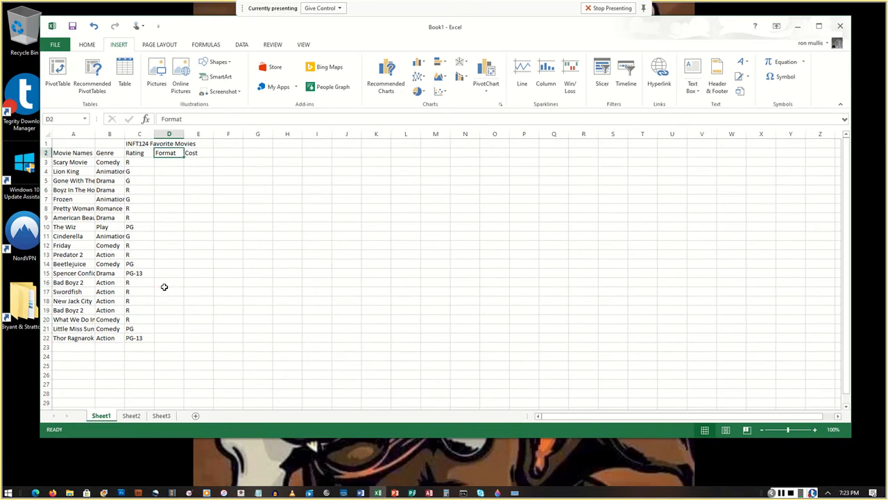
{"action": "key", "text": "Down"}
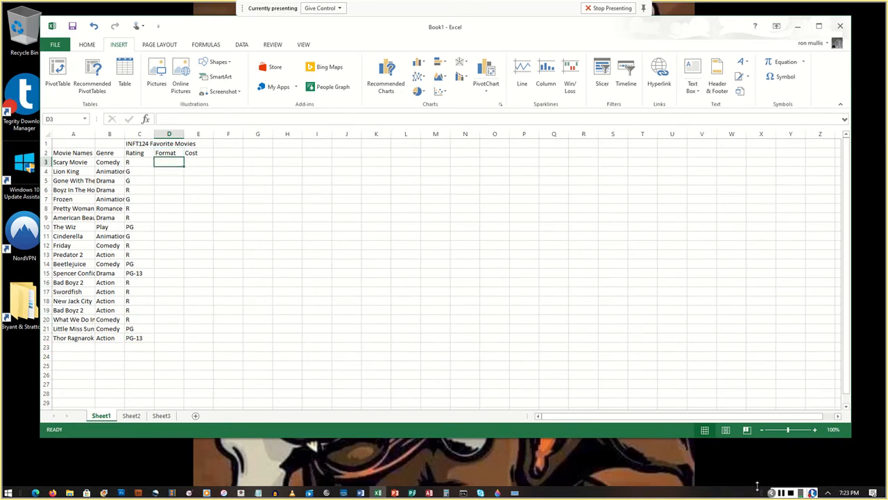
{"action": "left_click", "coordinate": [781, 491]}
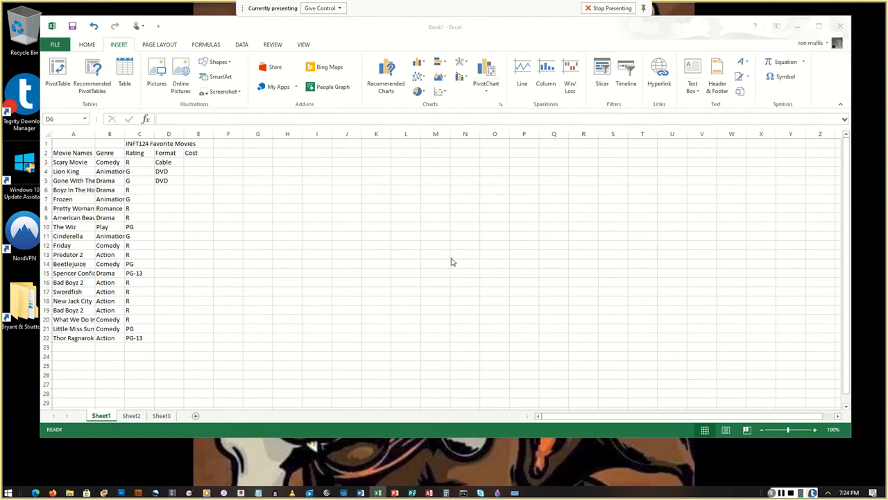
{"action": "left_click", "coordinate": [168, 191]}
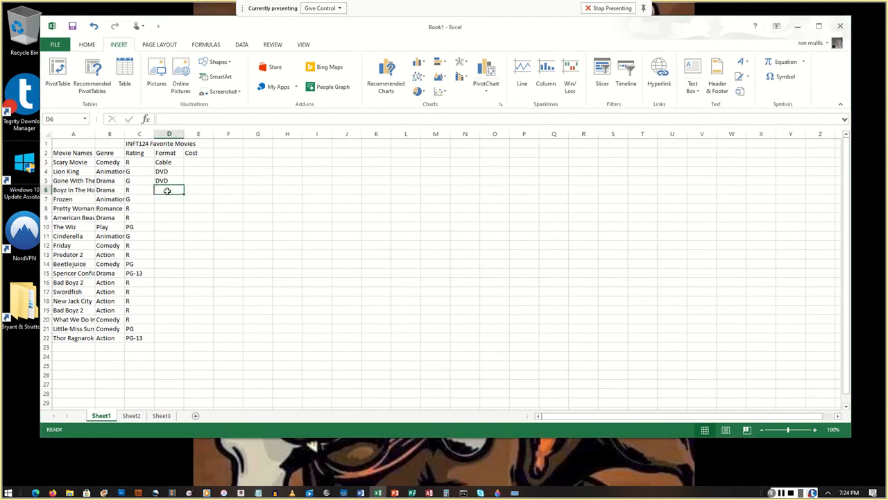
{"action": "left_click", "coordinate": [781, 491]}
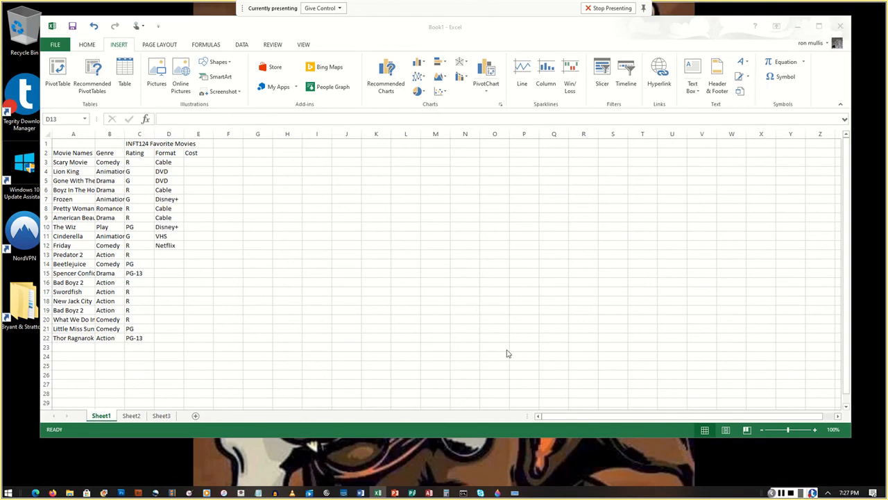
{"action": "left_click", "coordinate": [166, 256]}
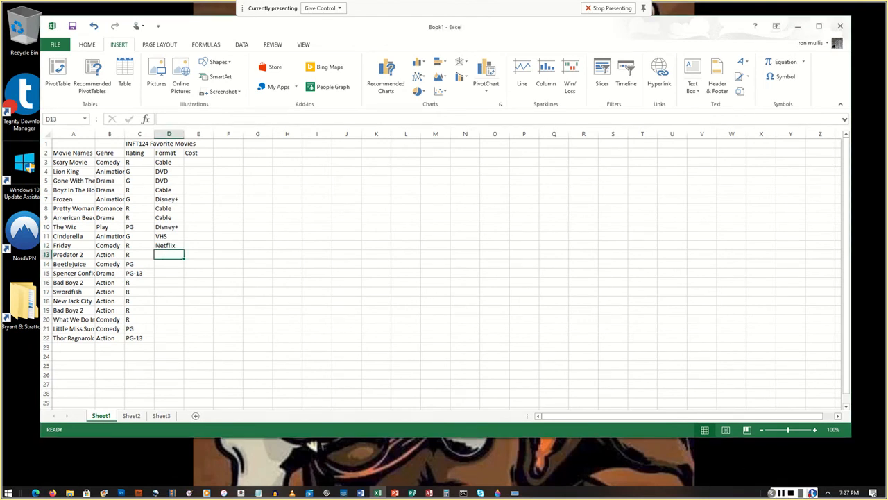
{"action": "left_click", "coordinate": [784, 493]}
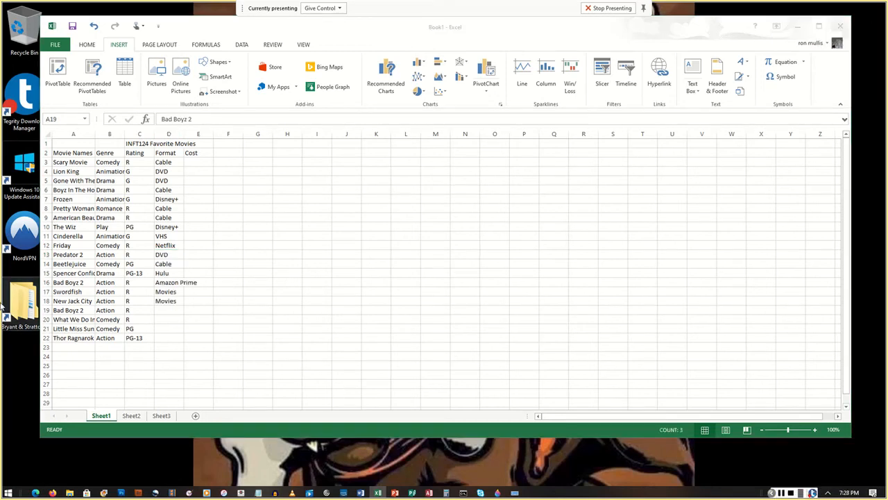
Delete the entire row 19 holding the duplicate Bad Boyz 2 entry.
{"action": "left_click", "coordinate": [47, 310]}
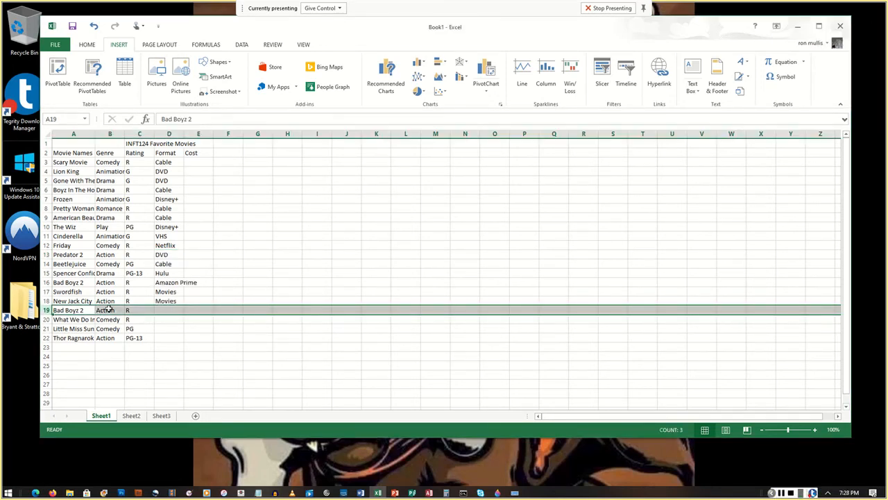
{"action": "left_click", "coordinate": [218, 337]}
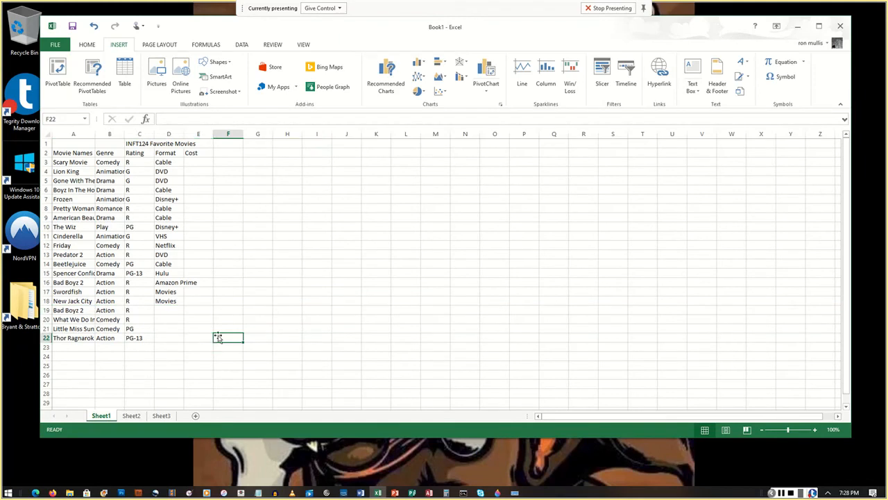
{"action": "left_click", "coordinate": [45, 310]}
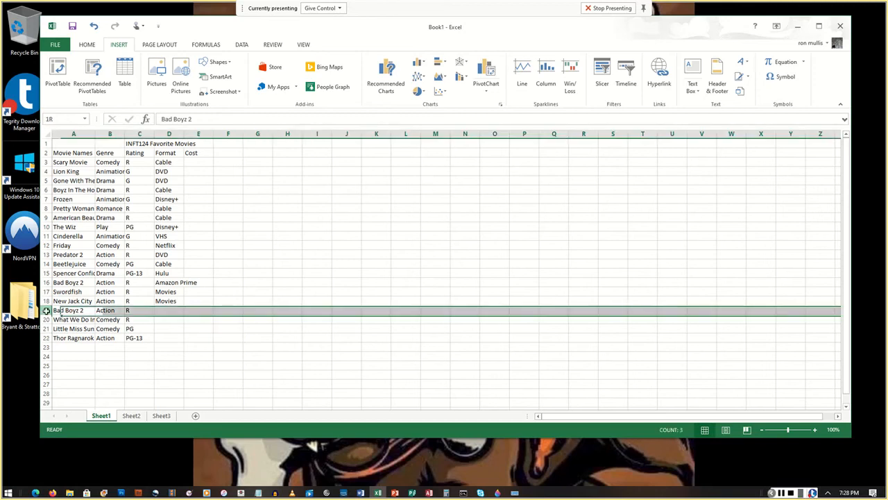
{"action": "left_click", "coordinate": [838, 417]}
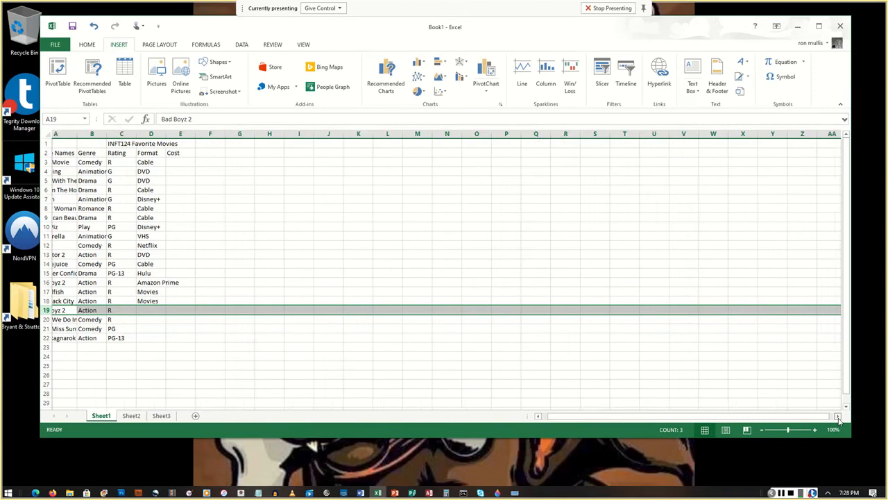
{"action": "left_click_drag", "start_coordinate": [838, 417], "coordinate": [402, 387]}
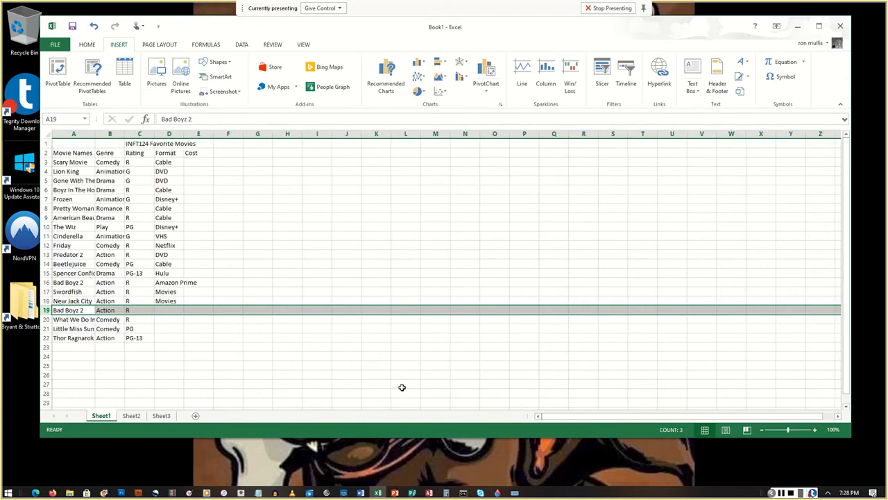
{"action": "right_click", "coordinate": [46, 310]}
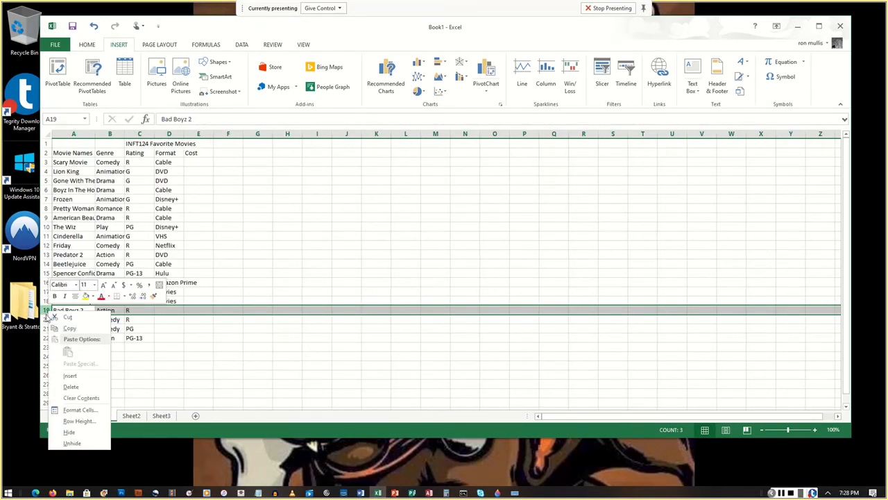
{"action": "left_click", "coordinate": [72, 387]}
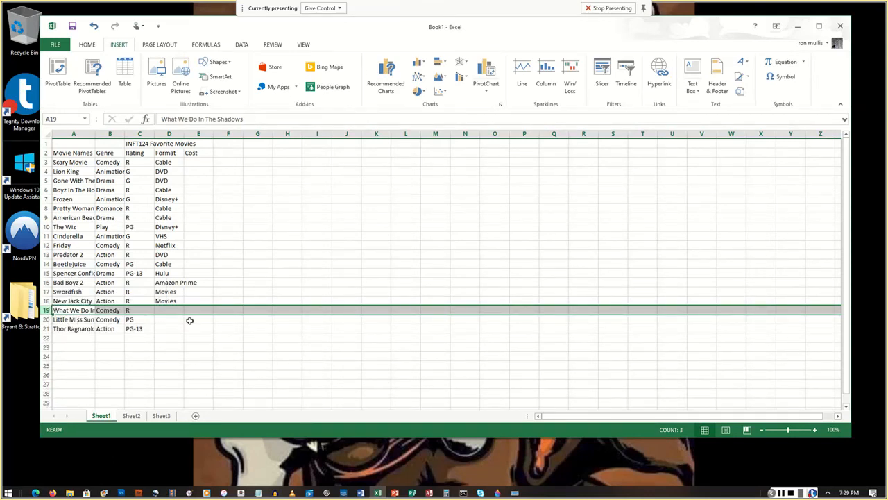
{"action": "left_click", "coordinate": [170, 310]}
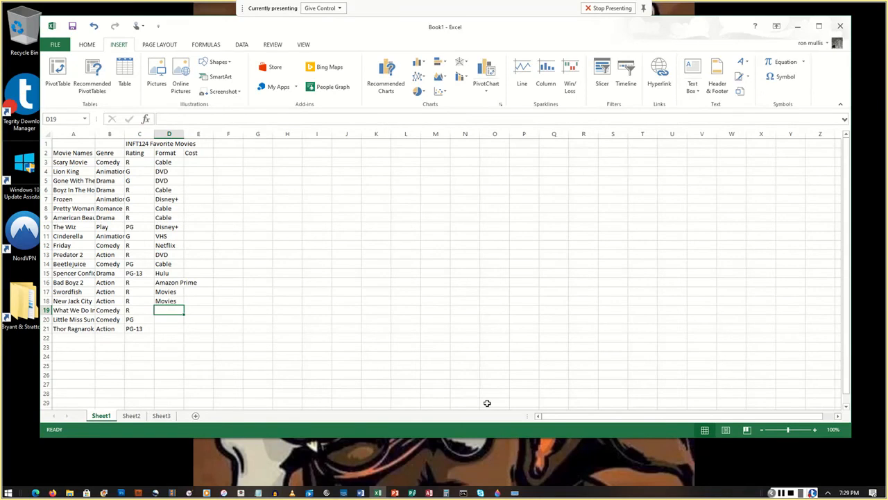
{"action": "left_click", "coordinate": [781, 493]}
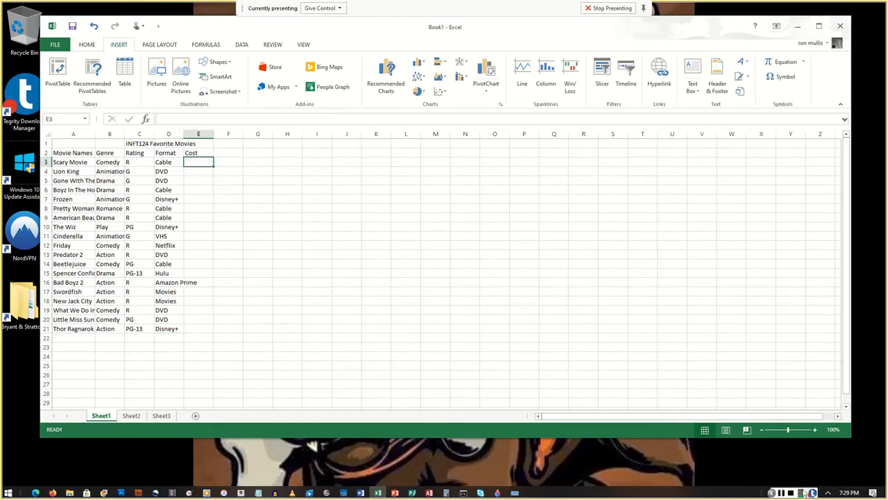
{"action": "left_click", "coordinate": [782, 492]}
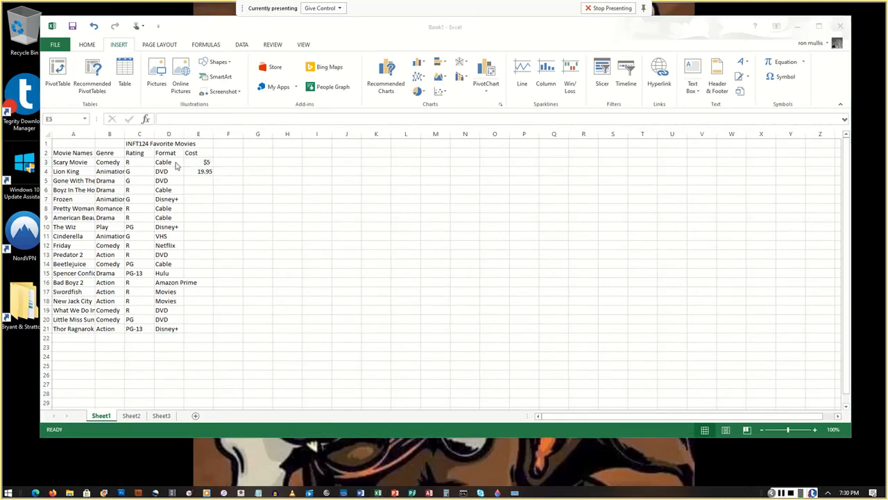
Enter the costs $2.99 for Gone With The Wind, 5 for Boyz In The Hood and 9.99 for Frozen in cells E5 to E7.
{"action": "left_click", "coordinate": [198, 182]}
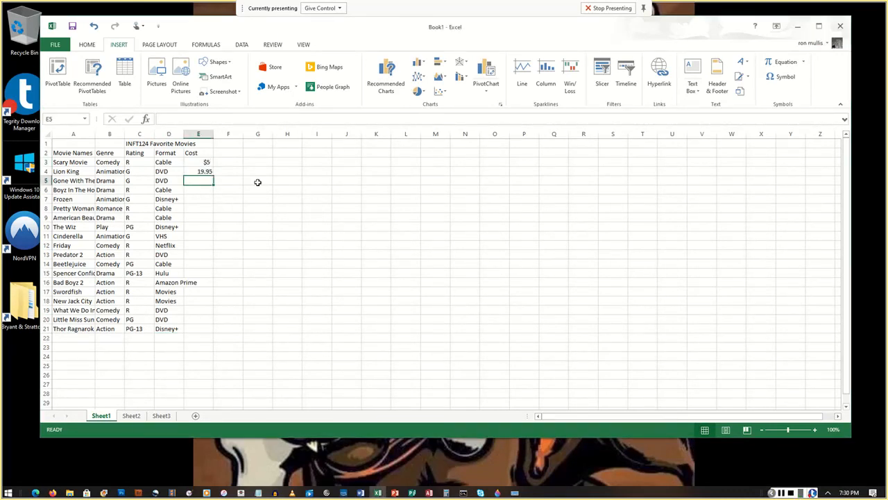
{"action": "type", "text": "$"}
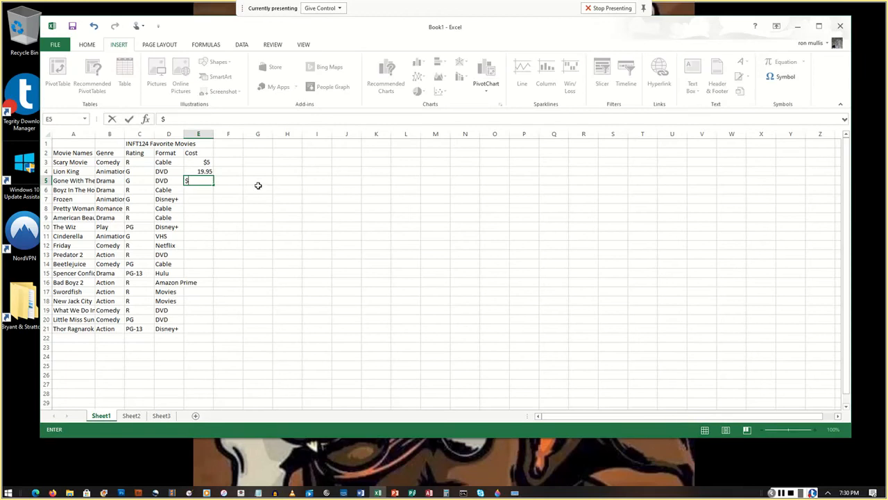
{"action": "type", "text": "2.99"}
{"action": "key", "text": "Return"}
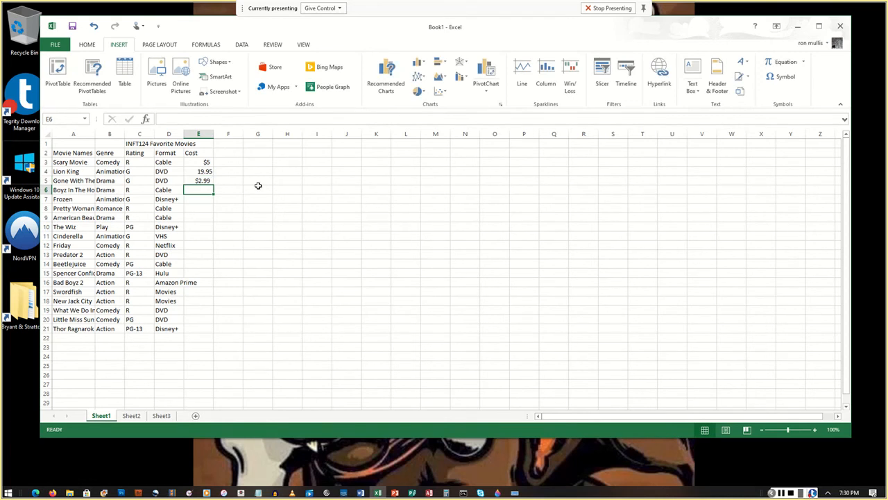
{"action": "type", "text": "5"}
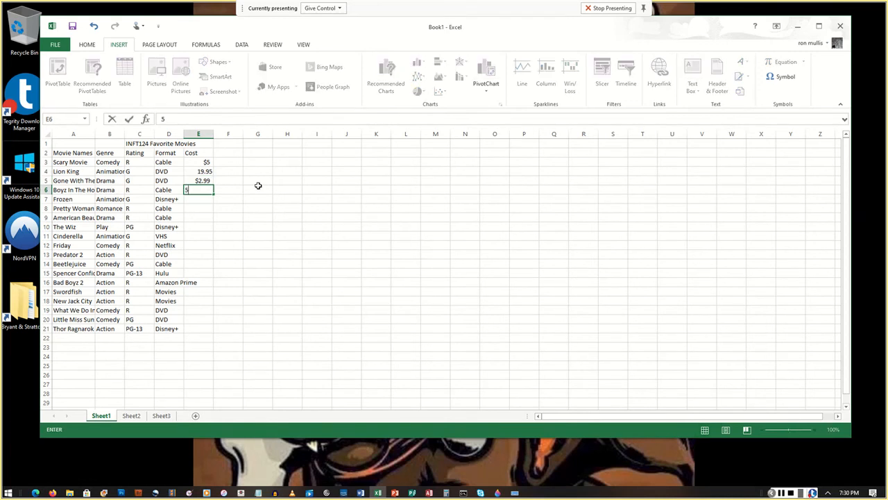
{"action": "key", "text": "Return"}
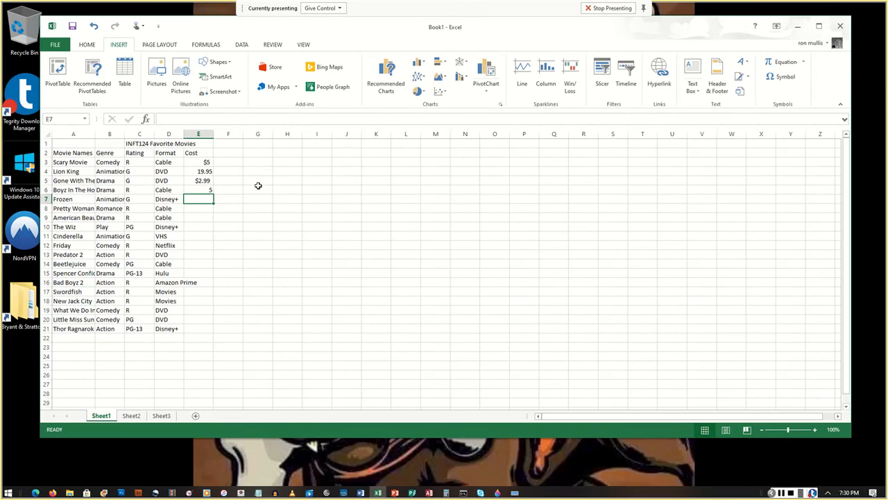
{"action": "type", "text": "9.99"}
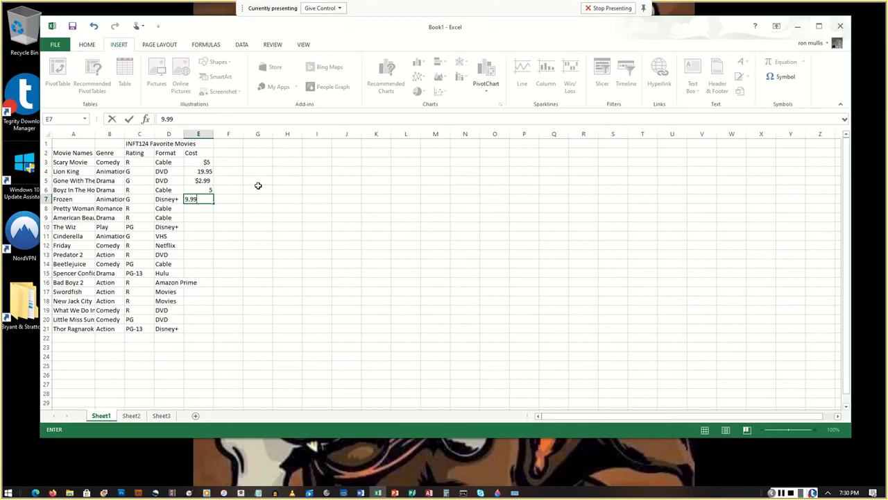
{"action": "key", "text": "Return"}
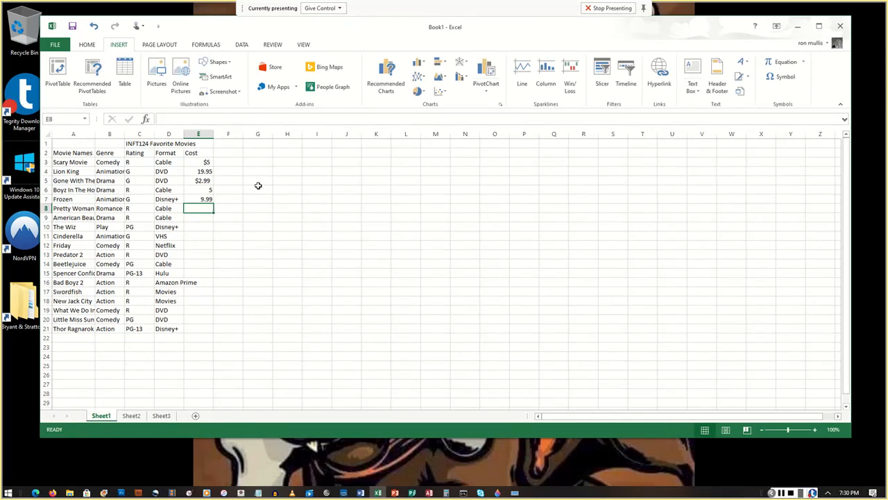
Enter the costs 5 for Pretty Woman, 5 for American Beauty and 9.99 for The Wiz in cells E8 to E10.
{"action": "type", "text": "5"}
{"action": "key", "text": "Return"}
{"action": "type", "text": "5"}
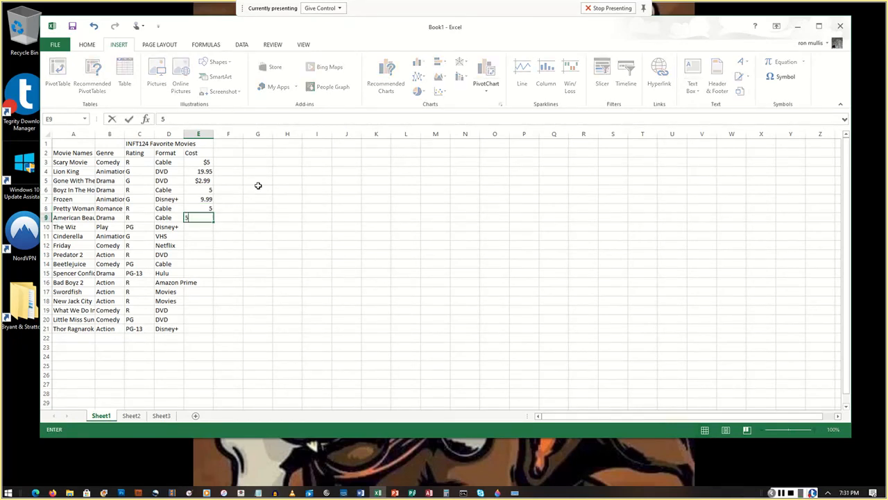
{"action": "key", "text": "Return"}
{"action": "type", "text": "9.99"}
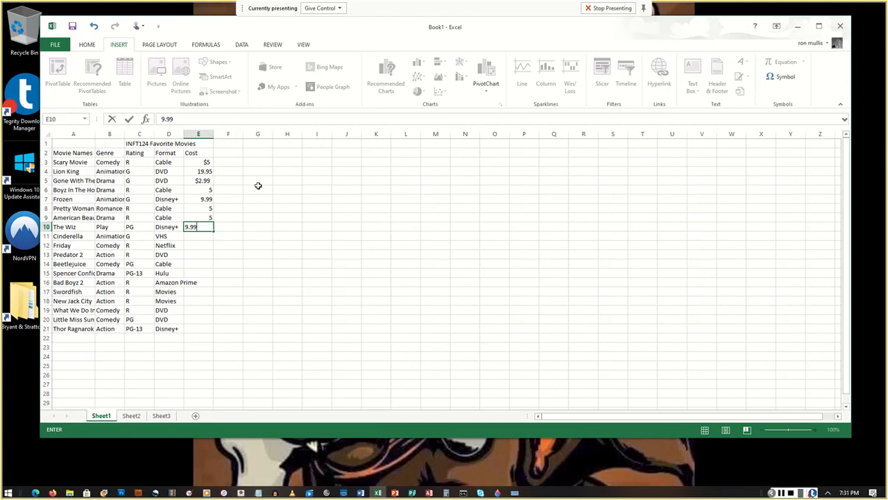
{"action": "key", "text": "Return"}
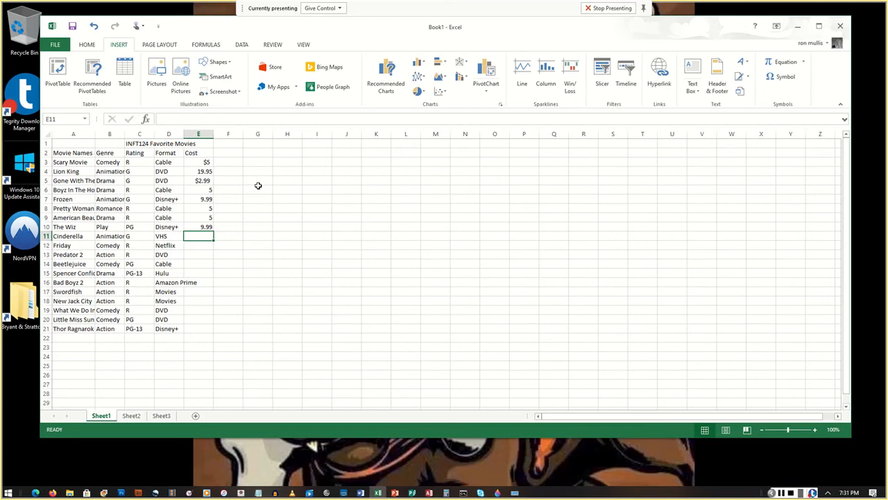
{"action": "type", "text": "17"}
{"action": "key", "text": "BackSpace"}
{"action": "key", "text": "BackSpace"}
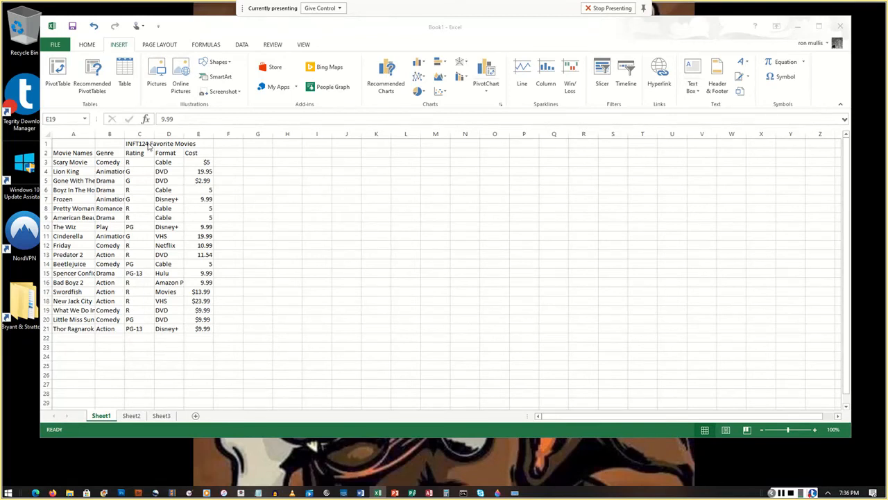
Set the font of the INFT124 Favorite Movies title in cell C1 to Adobe Gothic Std B.
{"action": "left_click", "coordinate": [138, 143]}
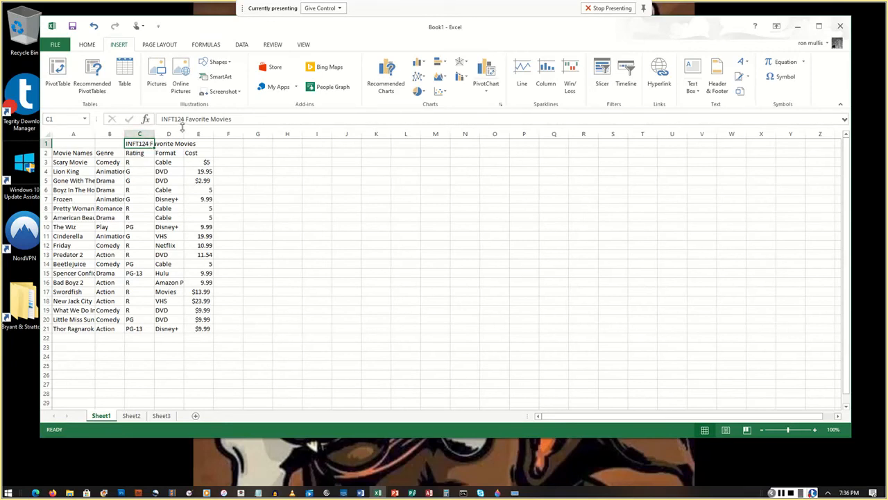
{"action": "left_click", "coordinate": [168, 144]}
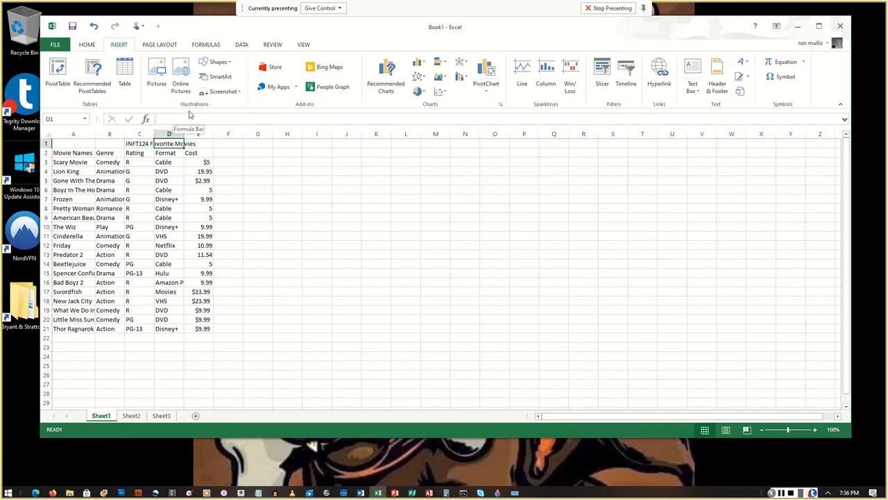
{"action": "left_click", "coordinate": [200, 144]}
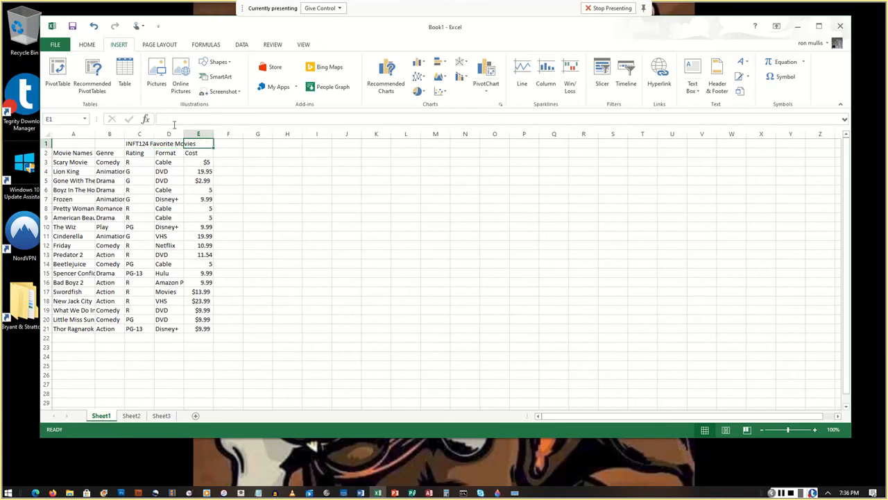
{"action": "left_click", "coordinate": [134, 144]}
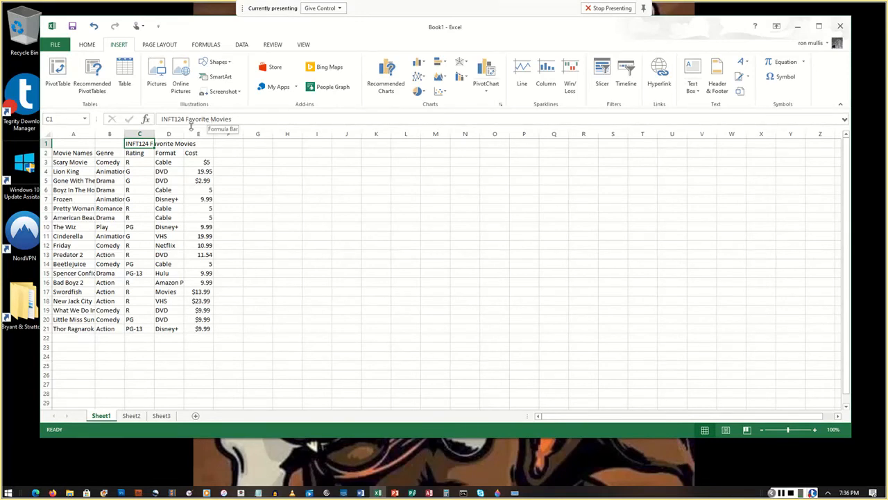
{"action": "left_click", "coordinate": [86, 46]}
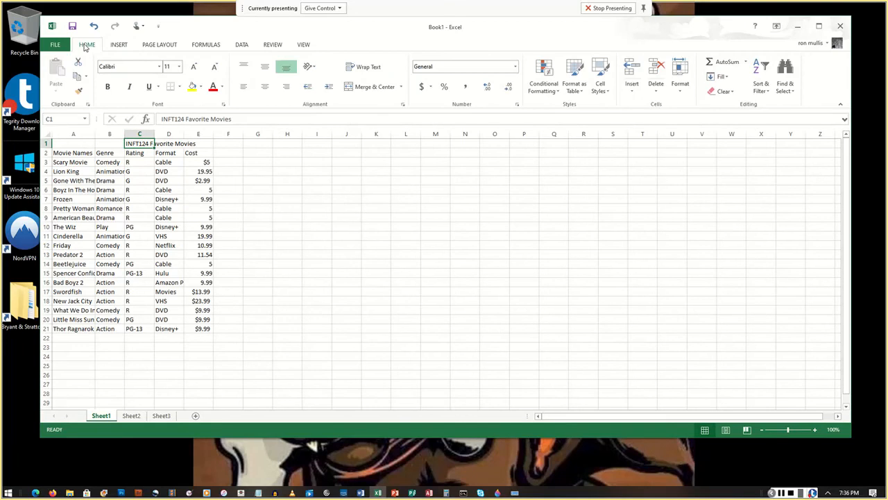
{"action": "left_click", "coordinate": [159, 67]}
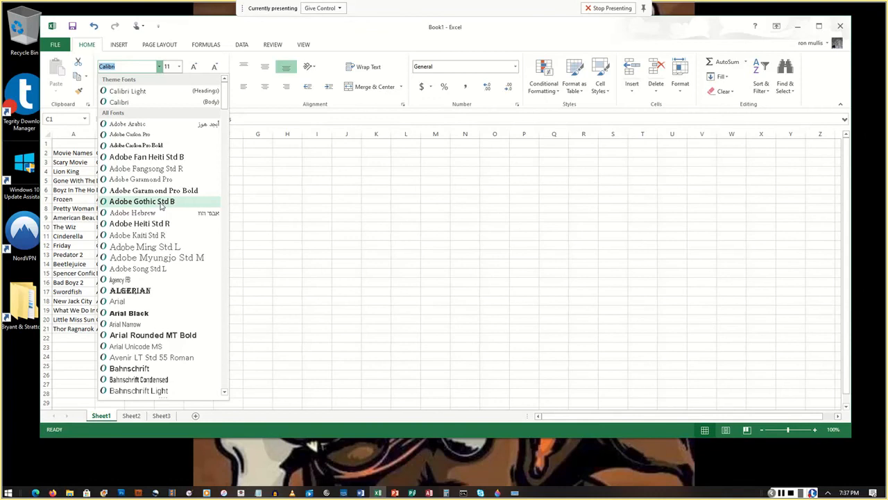
{"action": "left_click", "coordinate": [152, 201]}
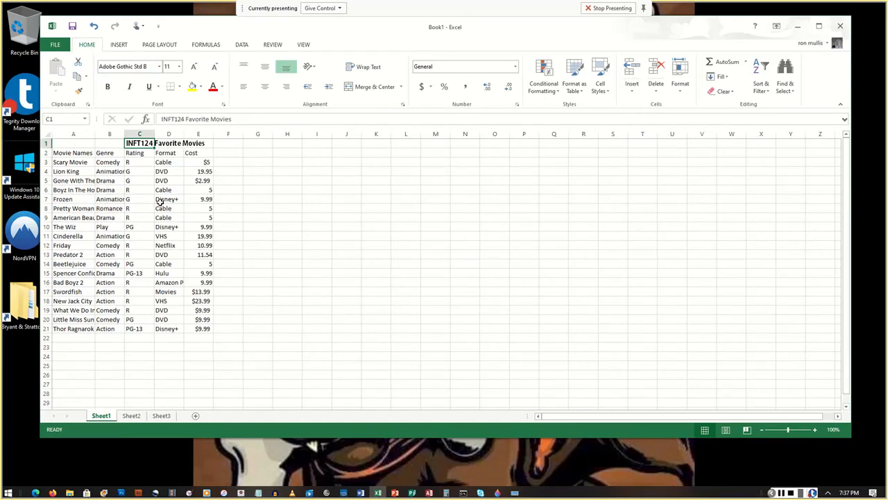
Set the font size of the title in cell C1 to 24.
{"action": "left_click", "coordinate": [178, 67]}
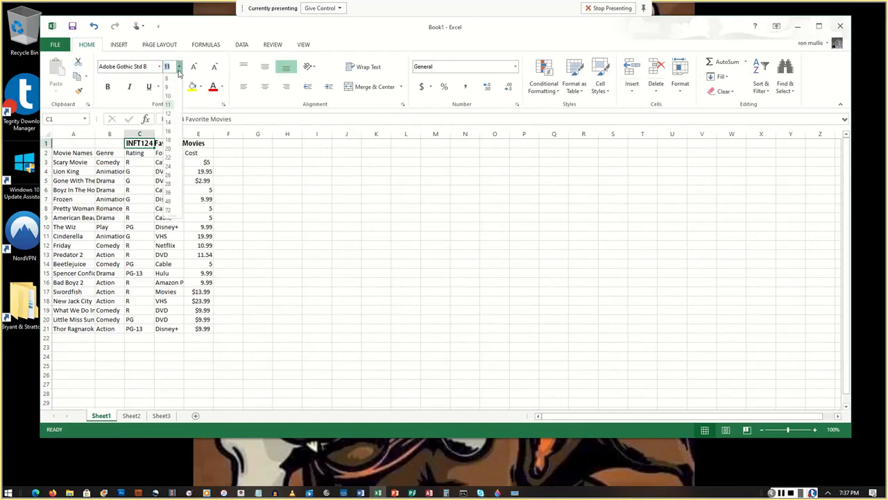
{"action": "left_click", "coordinate": [78, 46]}
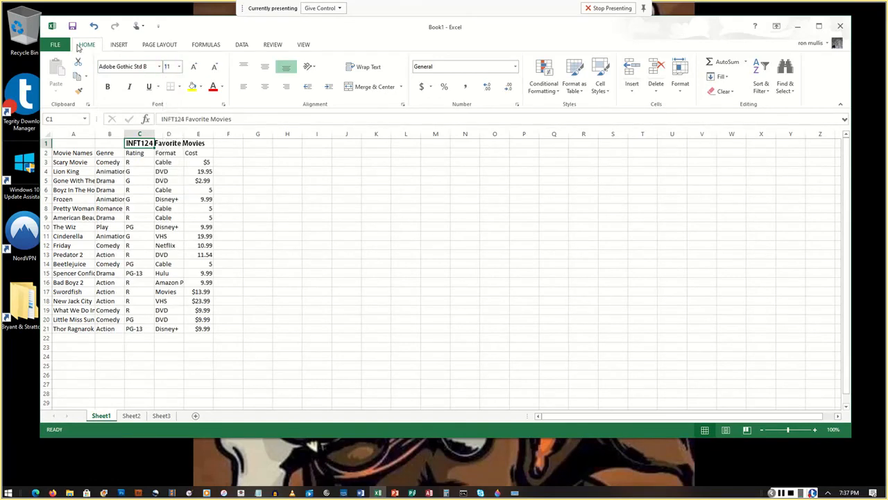
{"action": "left_click", "coordinate": [179, 66]}
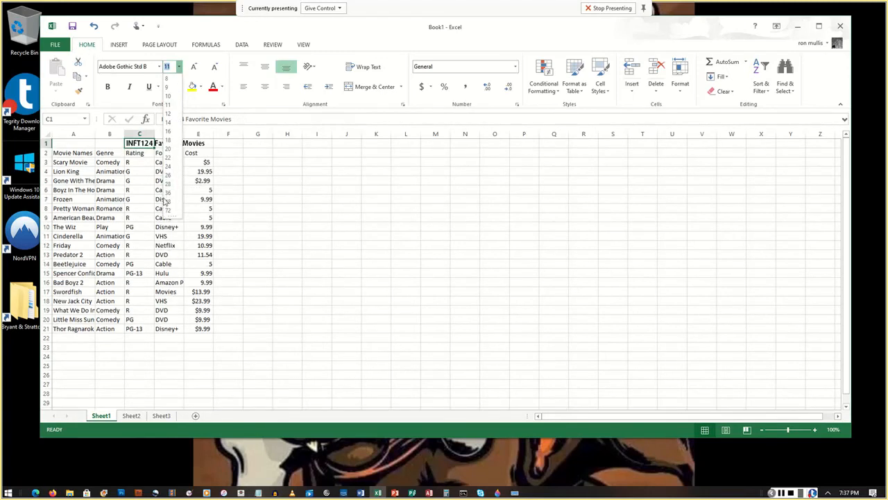
{"action": "left_click", "coordinate": [168, 166]}
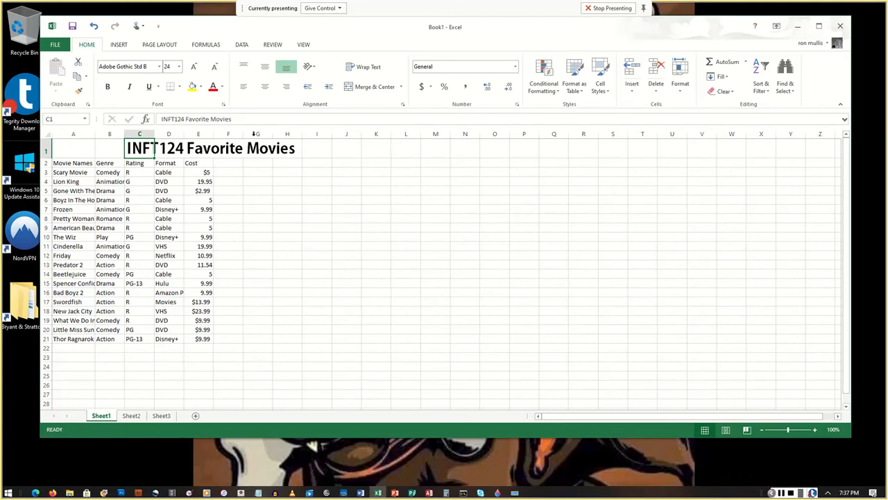
Try centering the title in C1 and autofitting column C to it, and undo both changes while keeping font size 24.
{"action": "left_click", "coordinate": [373, 89]}
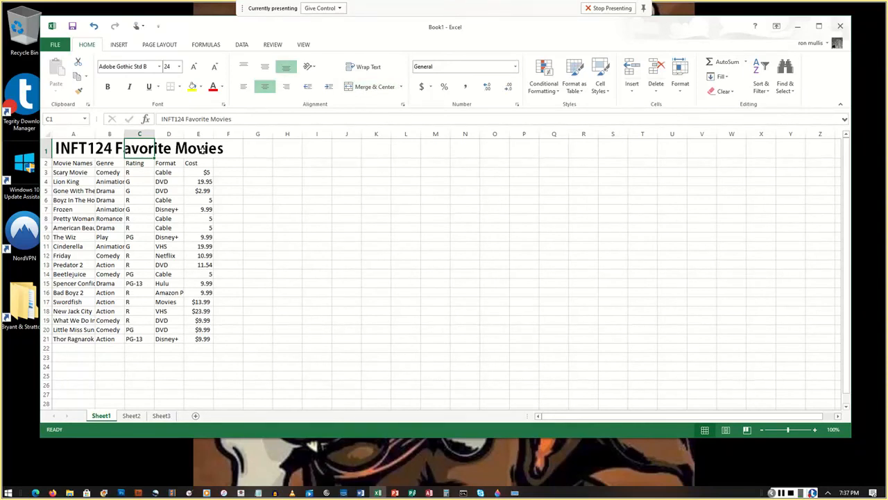
{"action": "double_click", "coordinate": [154, 133]}
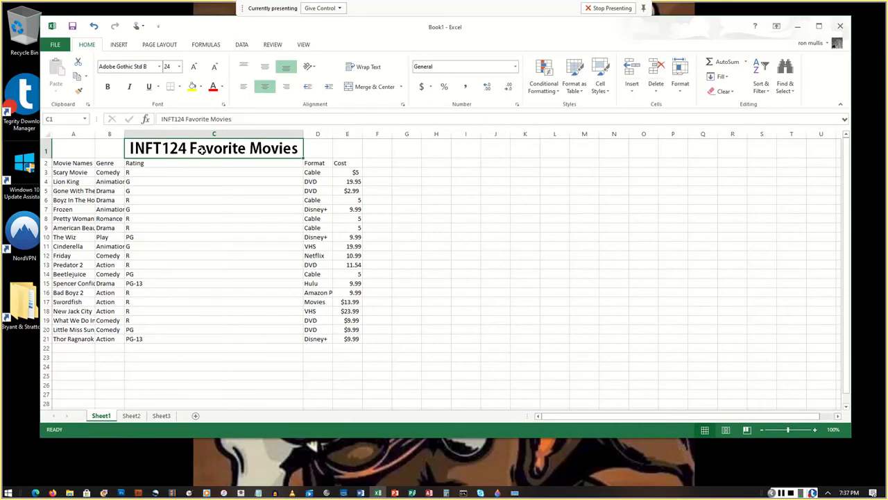
{"action": "key", "text": "ctrl+z"}
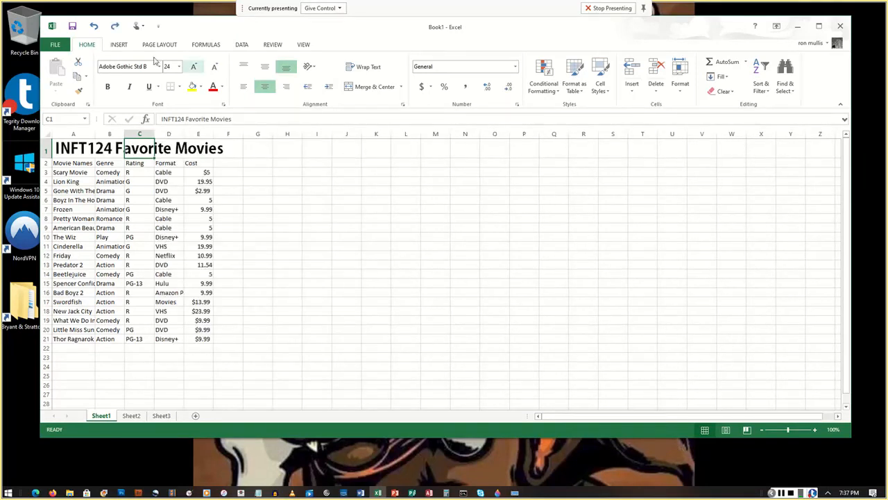
{"action": "left_click", "coordinate": [94, 27]}
{"action": "left_click", "coordinate": [94, 26]}
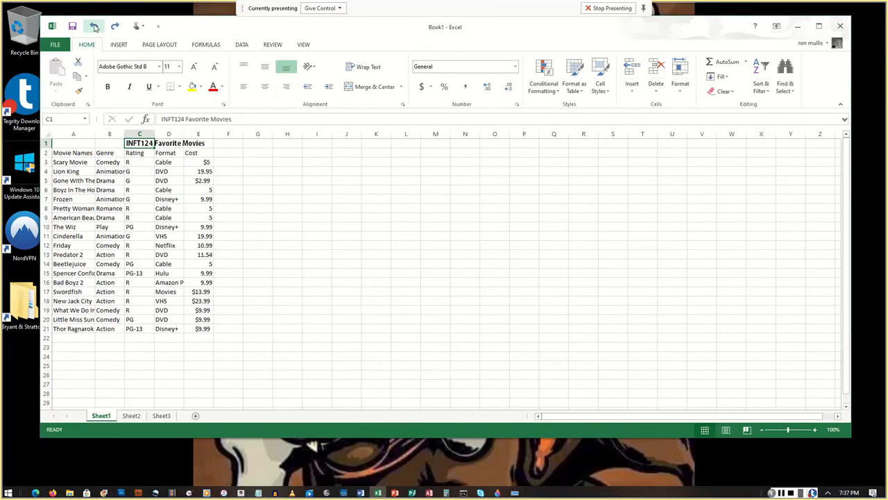
{"action": "left_click", "coordinate": [115, 27]}
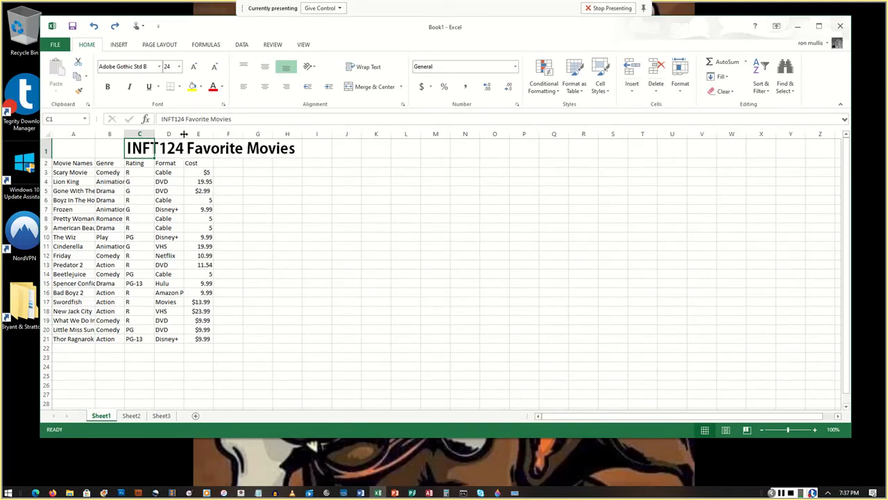
Autofit the Format column D to its longest entry, Amazon Prime.
{"action": "left_click", "coordinate": [175, 170]}
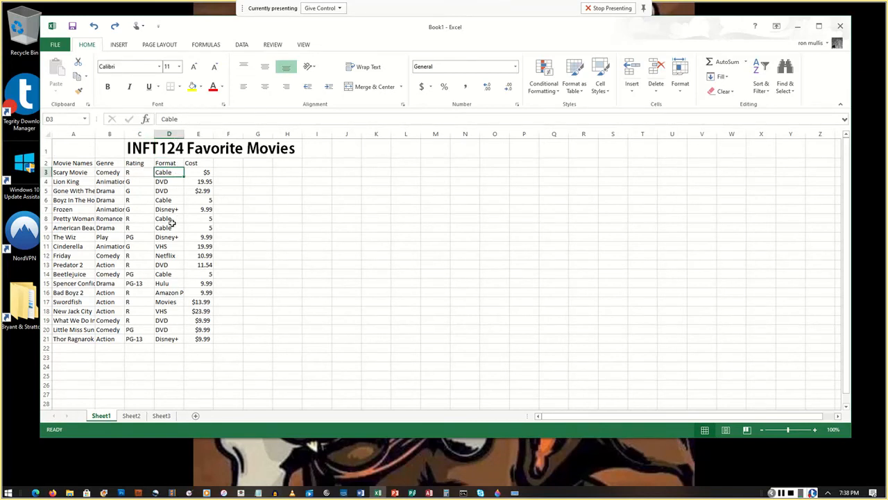
{"action": "left_click", "coordinate": [174, 166]}
{"action": "left_click", "coordinate": [174, 165]}
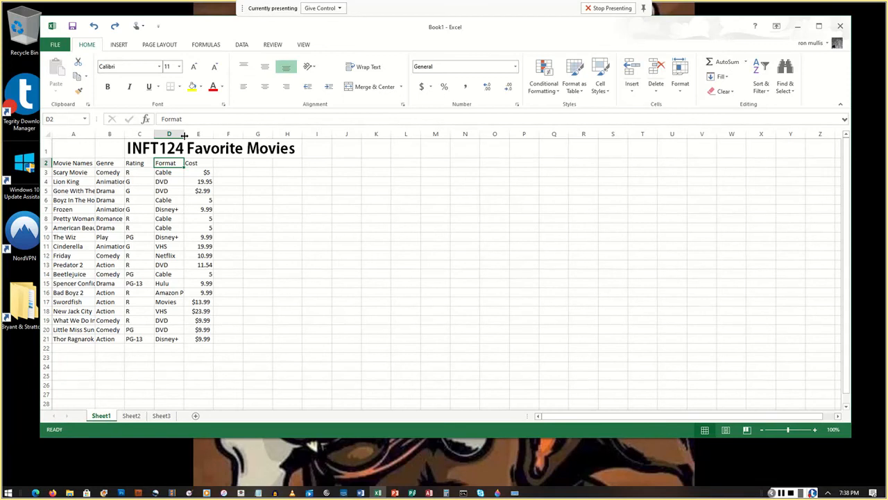
{"action": "double_click", "coordinate": [183, 135]}
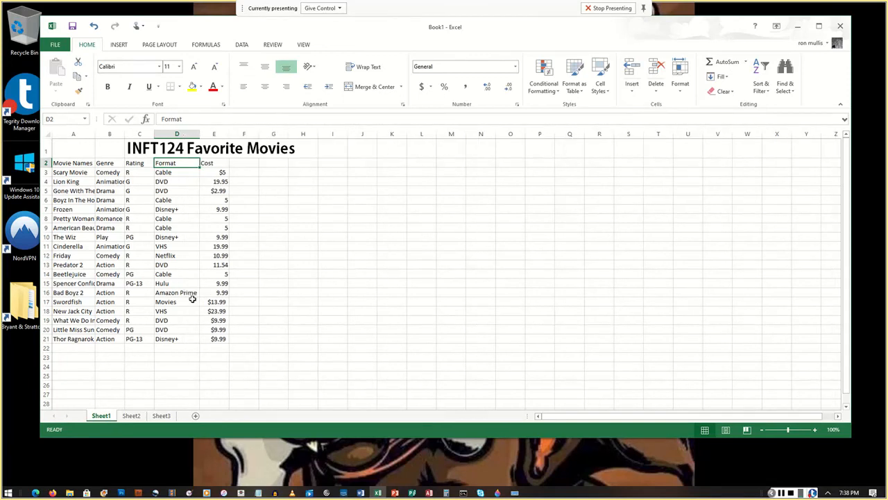
{"action": "left_click", "coordinate": [179, 173]}
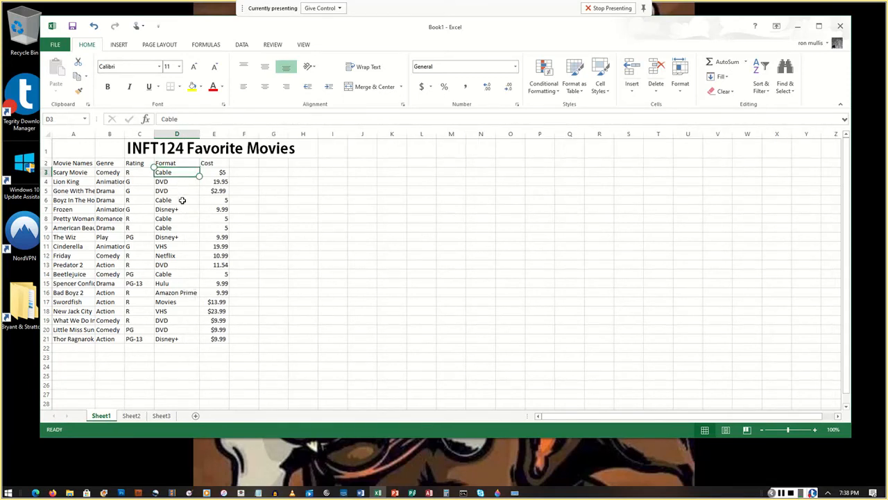
{"action": "left_click", "coordinate": [184, 247]}
{"action": "left_click", "coordinate": [171, 165]}
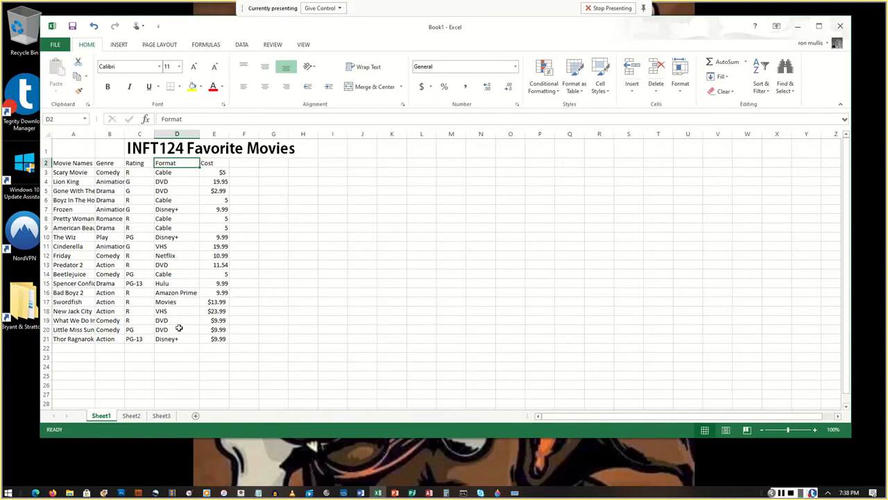
Select the entire worksheet and autofit all column widths to their contents.
{"action": "left_click", "coordinate": [222, 230]}
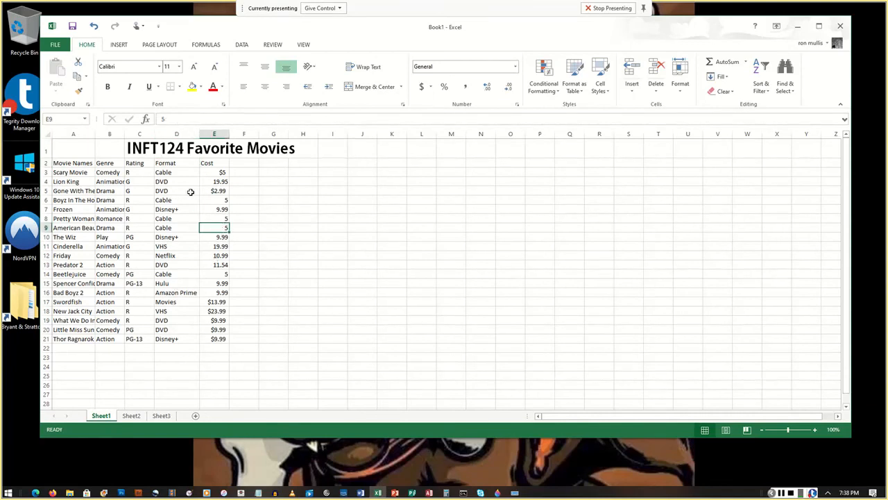
{"action": "left_click", "coordinate": [47, 133]}
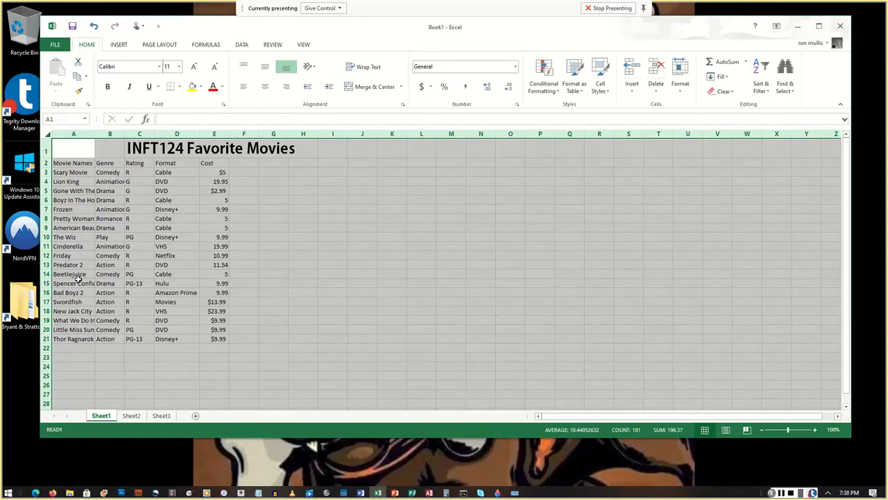
{"action": "double_click", "coordinate": [95, 133]}
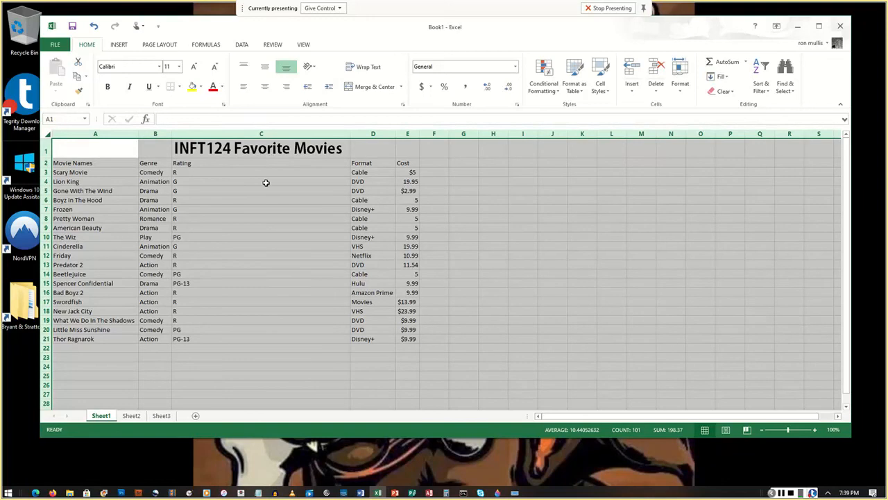
Narrow the Rating column C to just fit its ratings, letting the title in C1 extend over the neighbouring cells.
{"action": "left_click", "coordinate": [277, 152]}
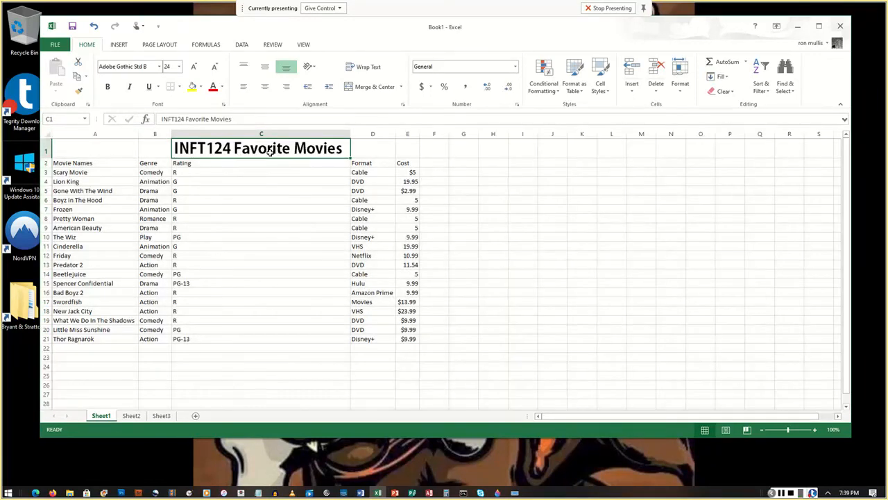
{"action": "left_click_drag", "start_coordinate": [351, 133], "coordinate": [209, 153]}
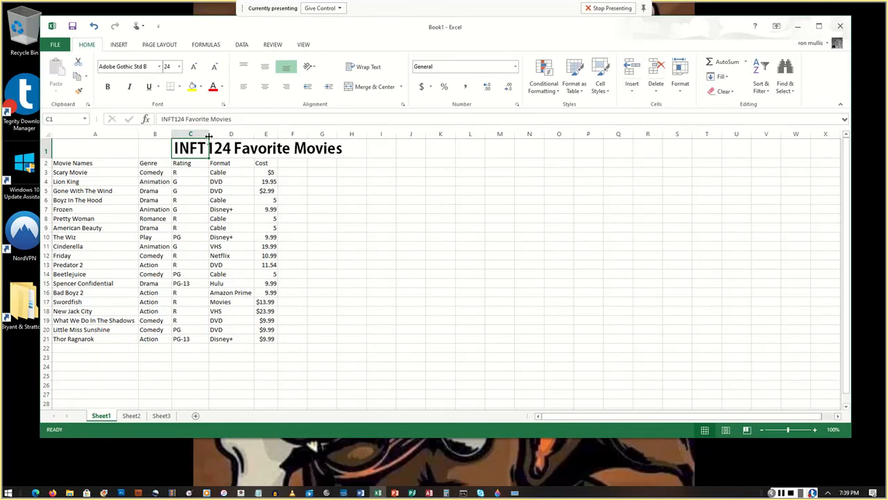
{"action": "left_click_drag", "start_coordinate": [210, 134], "coordinate": [209, 135]}
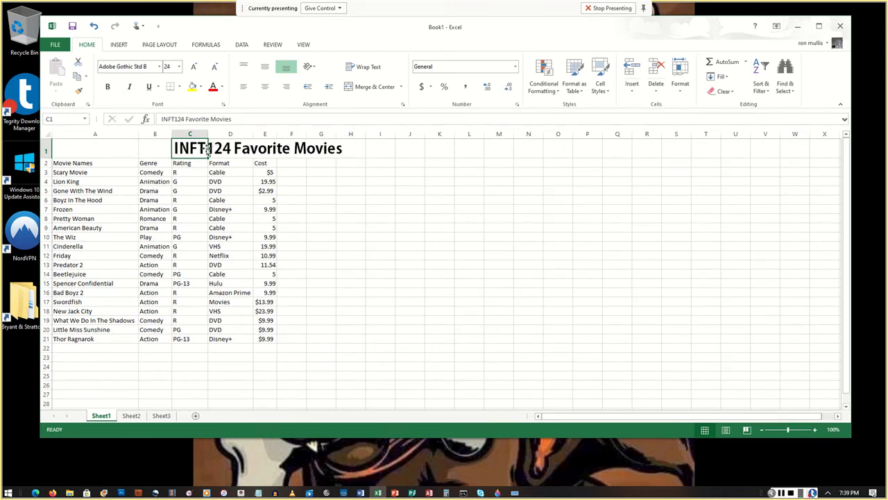
{"action": "left_click", "coordinate": [92, 156]}
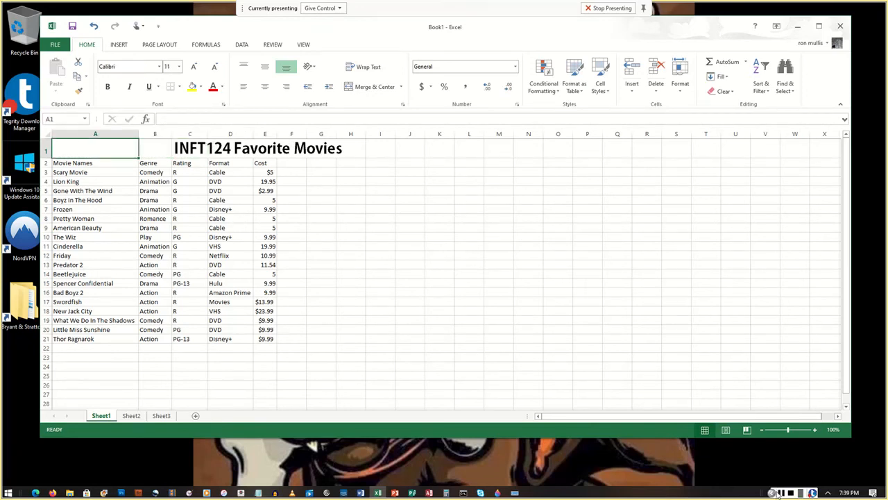
{"action": "left_click", "coordinate": [189, 150]}
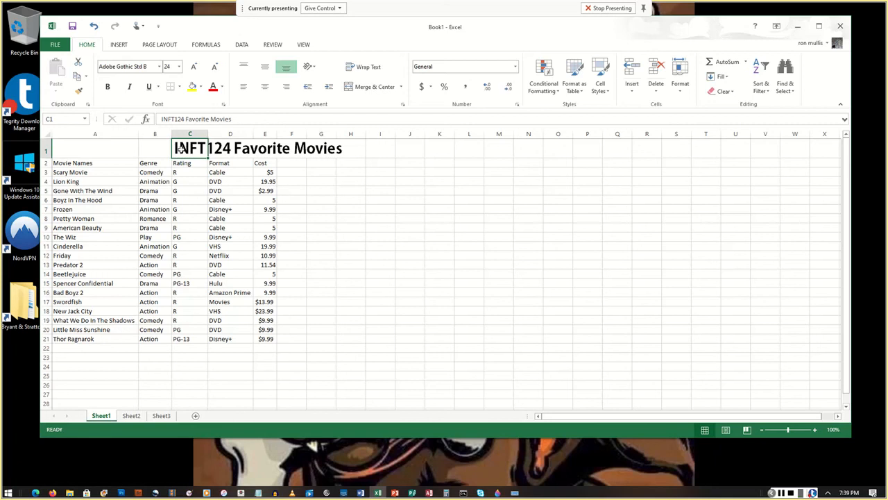
{"action": "left_click", "coordinate": [91, 146]}
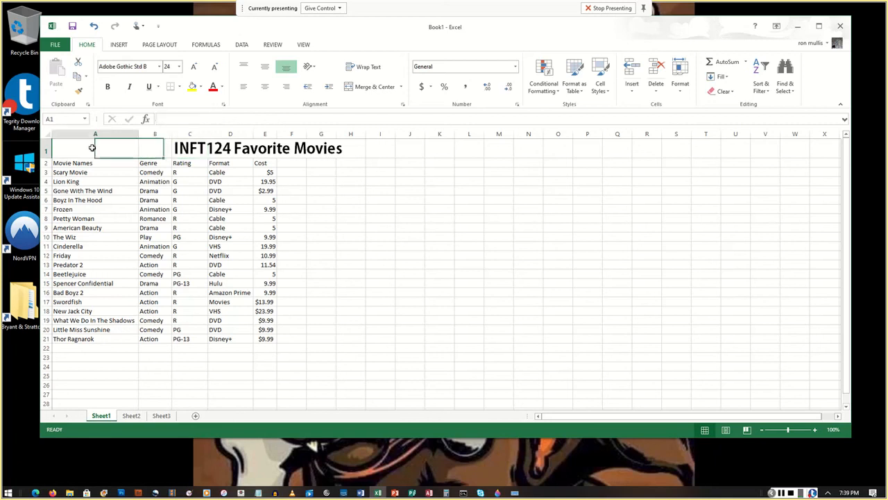
{"action": "left_click", "coordinate": [272, 141]}
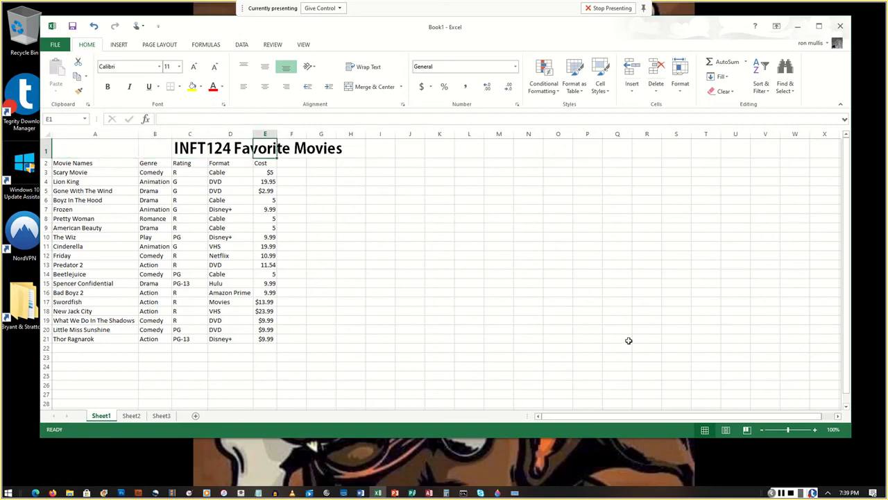
Merge and center the INFT124 Favorite Movies title across A1:E1 and underline it.
{"action": "left_click", "coordinate": [782, 493]}
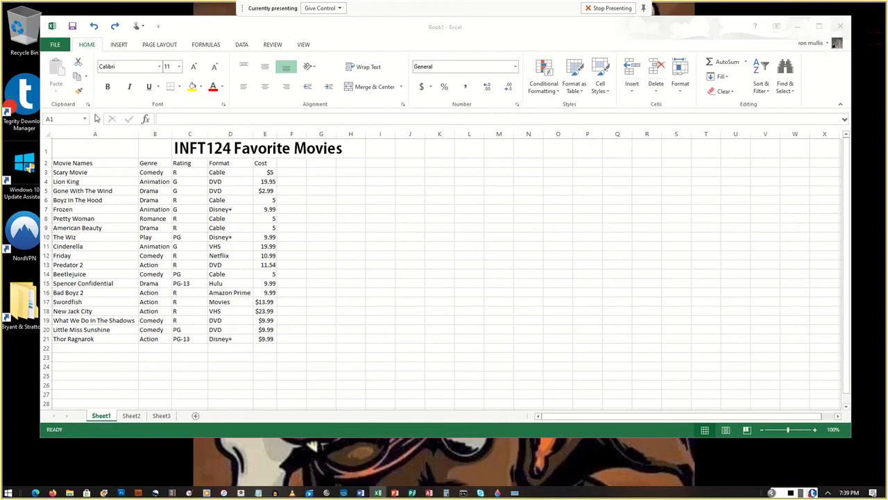
{"action": "left_click", "coordinate": [78, 147]}
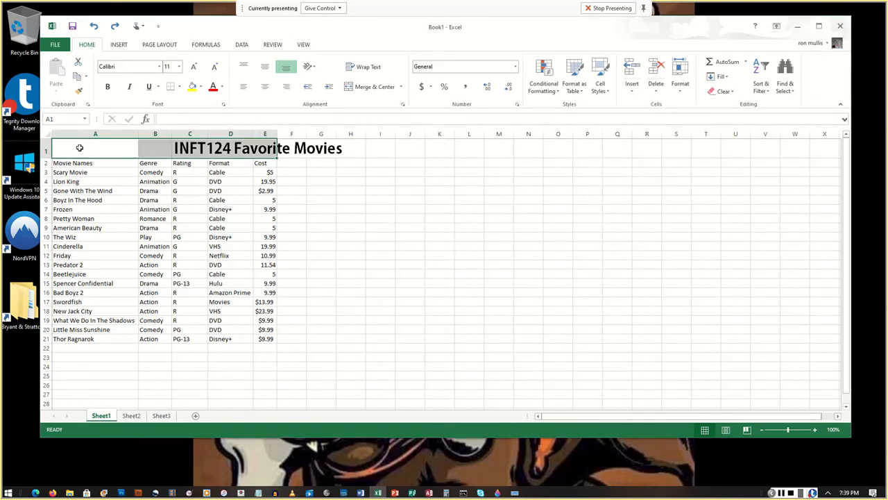
{"action": "left_click", "coordinate": [79, 147]}
{"action": "left_click_drag", "start_coordinate": [73, 146], "coordinate": [268, 149]}
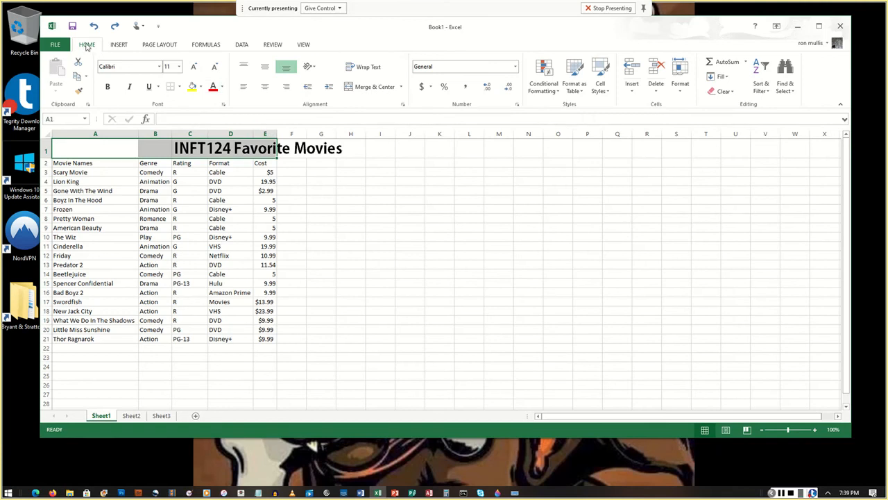
{"action": "left_click", "coordinate": [374, 88]}
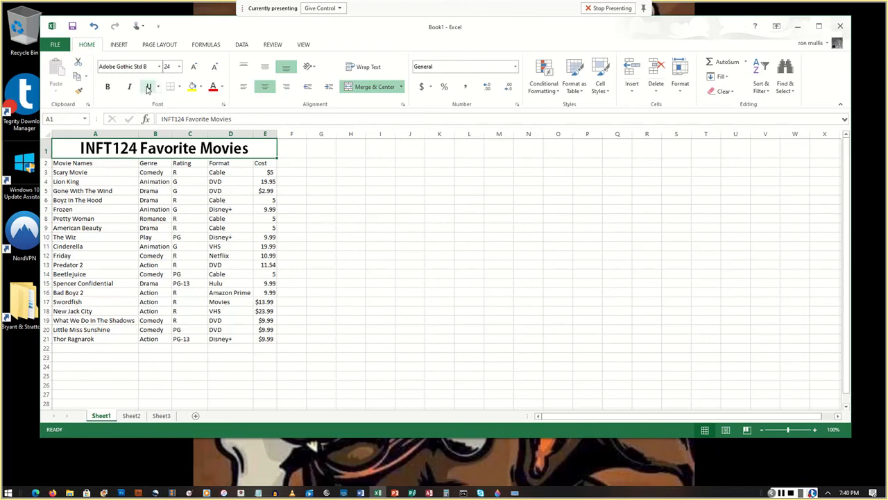
{"action": "left_click", "coordinate": [148, 87]}
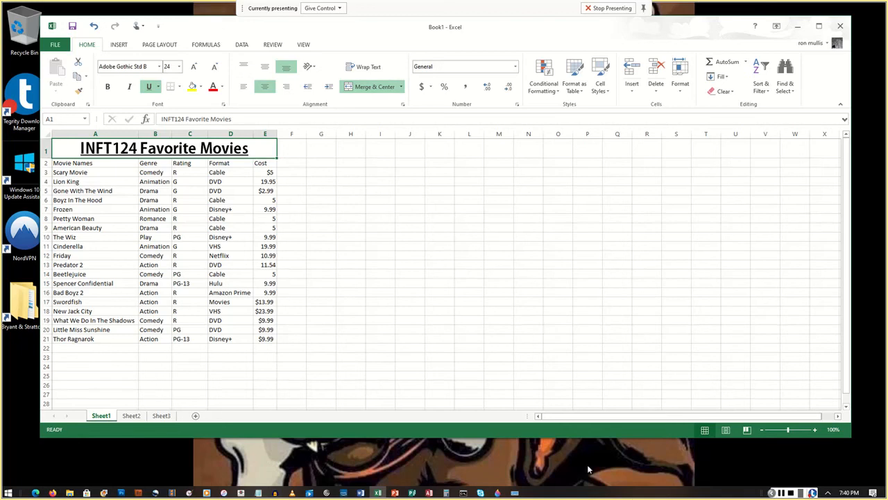
{"action": "left_click", "coordinate": [422, 296]}
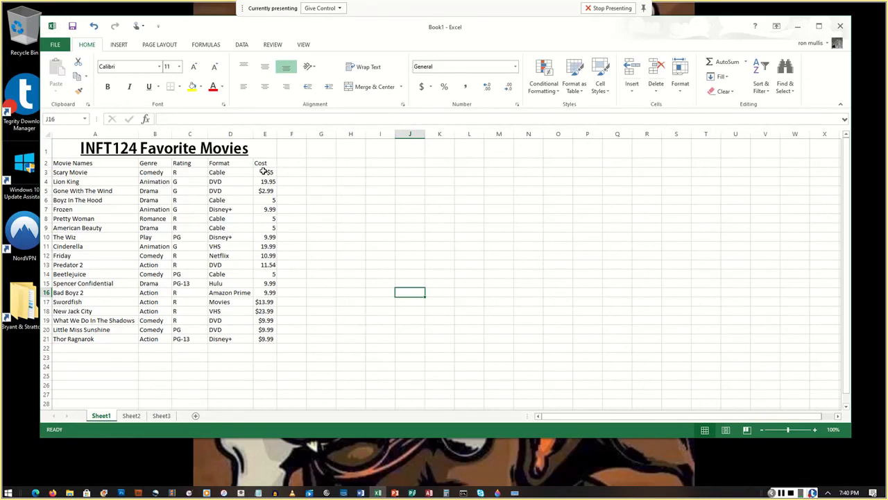
Try the Accounting number format on the costs in E3:E21, and undo it.
{"action": "left_click_drag", "start_coordinate": [263, 171], "coordinate": [263, 344]}
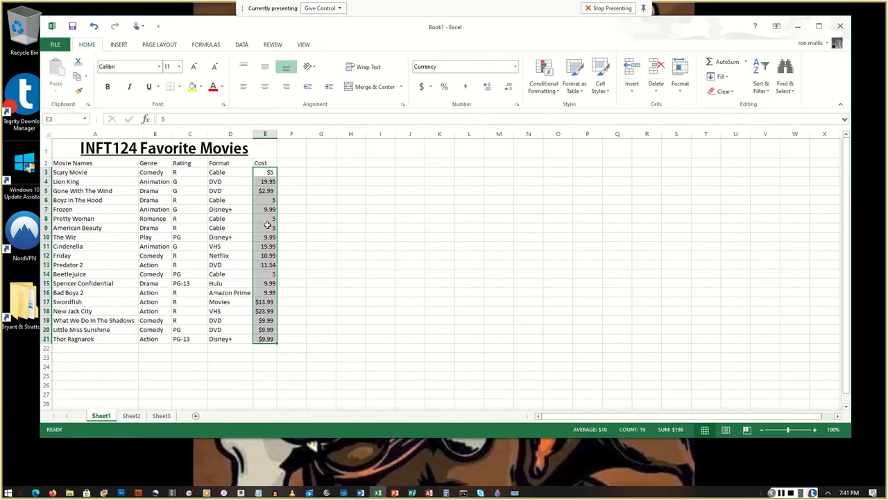
{"action": "left_click", "coordinate": [270, 172]}
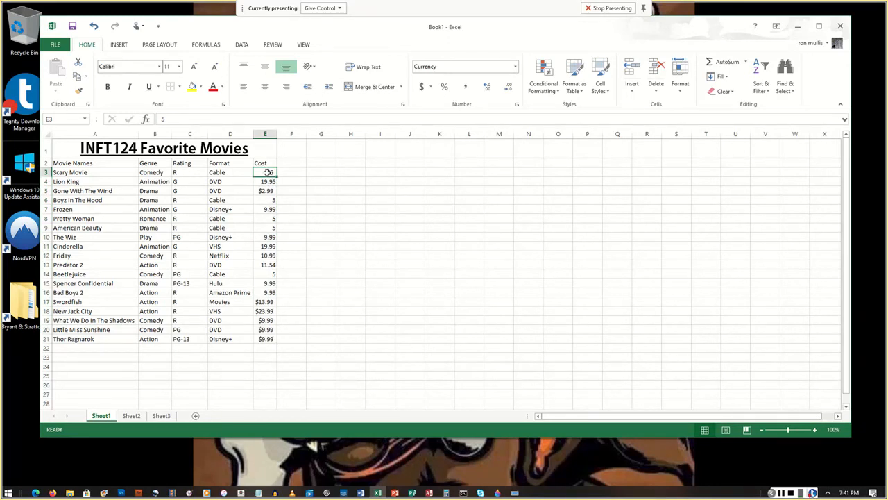
{"action": "left_click_drag", "start_coordinate": [268, 172], "coordinate": [270, 339]}
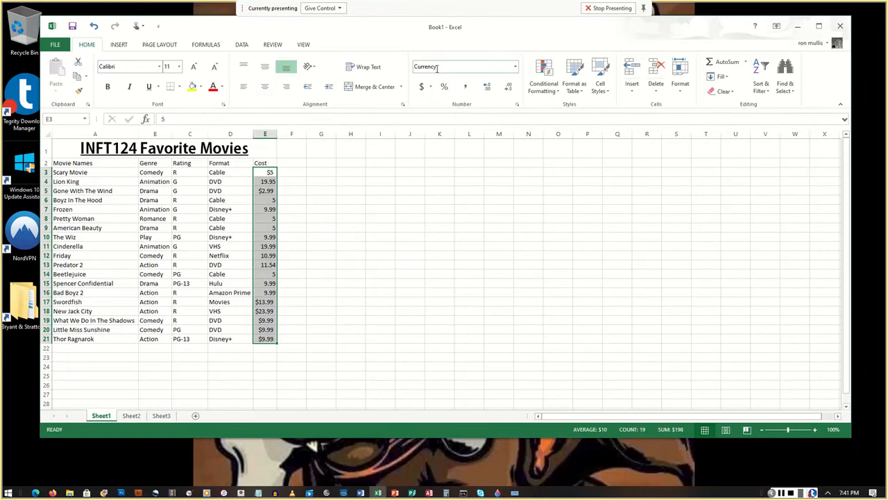
{"action": "left_click", "coordinate": [515, 66]}
{"action": "left_click", "coordinate": [515, 67]}
{"action": "left_click", "coordinate": [420, 87]}
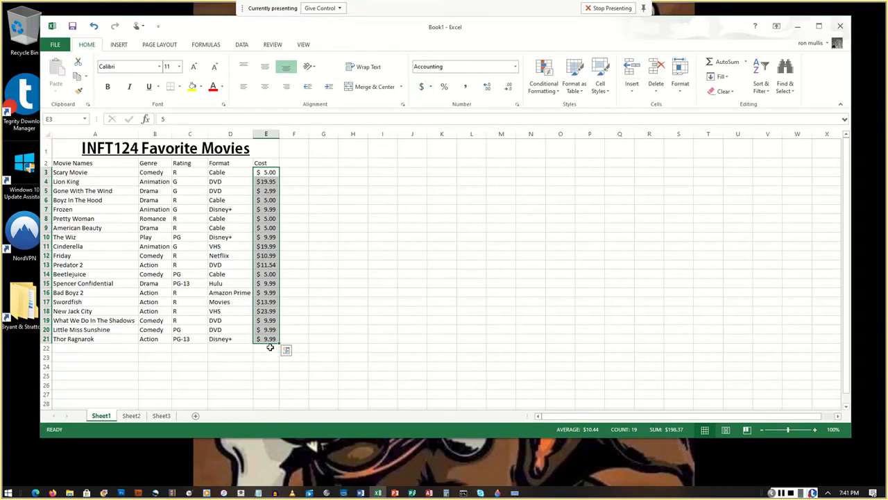
{"action": "key", "text": "ctrl+z"}
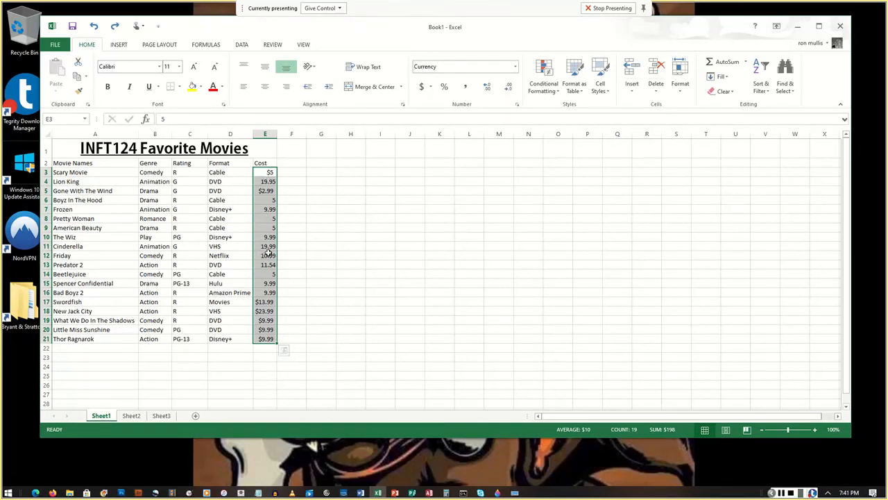
Format the costs in E3:E21 as Currency with two decimal places and no currency symbol.
{"action": "right_click", "coordinate": [268, 253]}
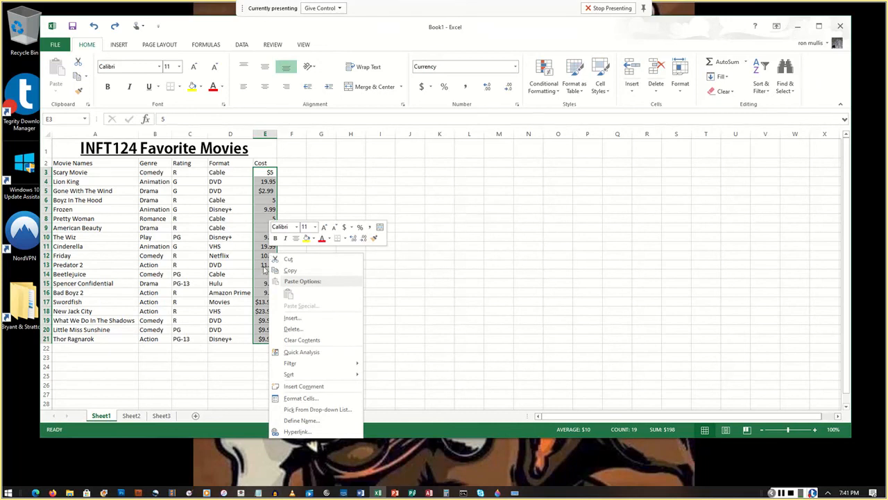
{"action": "left_click", "coordinate": [309, 399]}
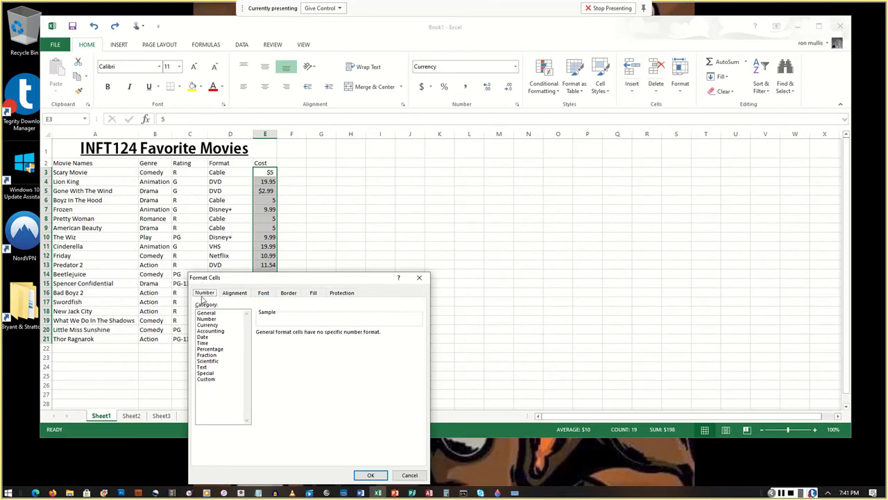
{"action": "left_click", "coordinate": [212, 325]}
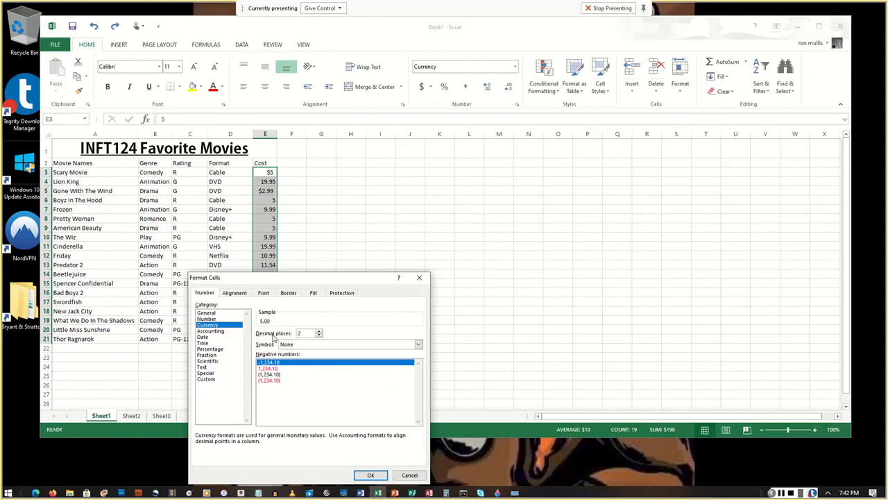
{"action": "left_click", "coordinate": [319, 331]}
{"action": "left_click", "coordinate": [319, 331]}
{"action": "left_click", "coordinate": [319, 331]}
{"action": "left_click", "coordinate": [319, 335]}
{"action": "left_click", "coordinate": [318, 336]}
{"action": "left_click", "coordinate": [319, 336]}
{"action": "left_click", "coordinate": [319, 335]}
{"action": "left_click", "coordinate": [318, 331]}
{"action": "left_click", "coordinate": [319, 331]}
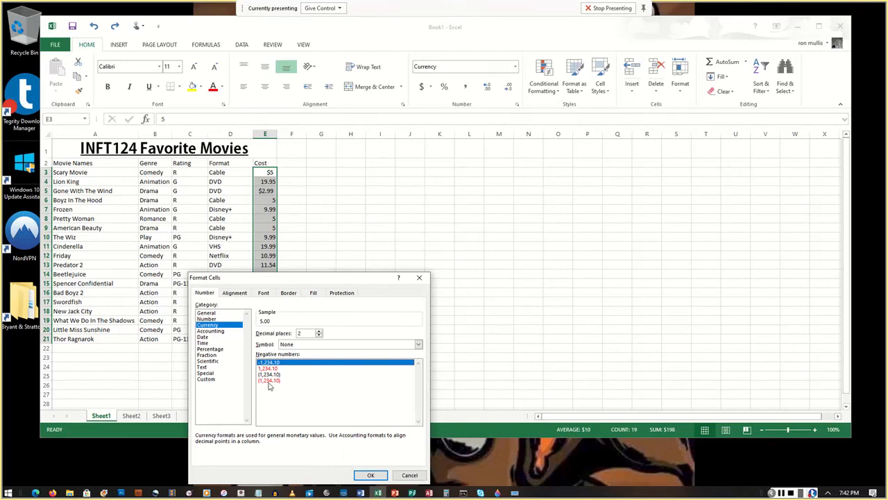
{"action": "left_click", "coordinate": [372, 474]}
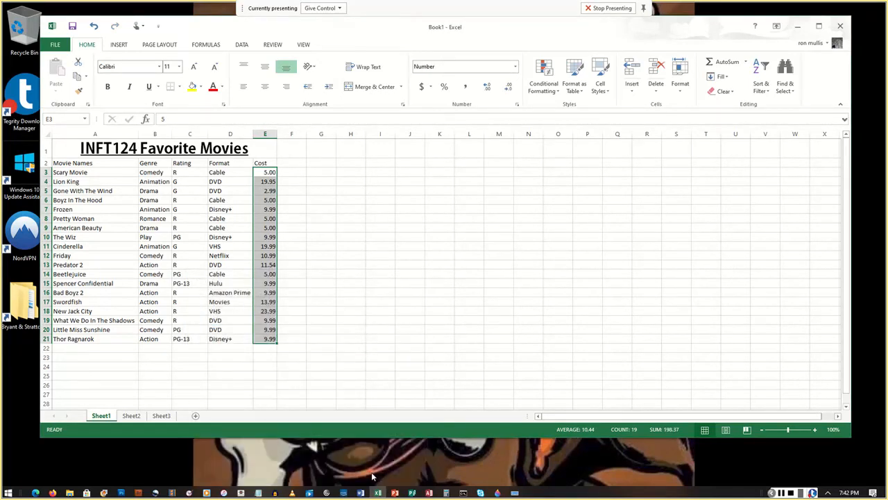
Format the costs in E3:E21 as Currency with the $ symbol and two decimal places.
{"action": "right_click", "coordinate": [265, 186]}
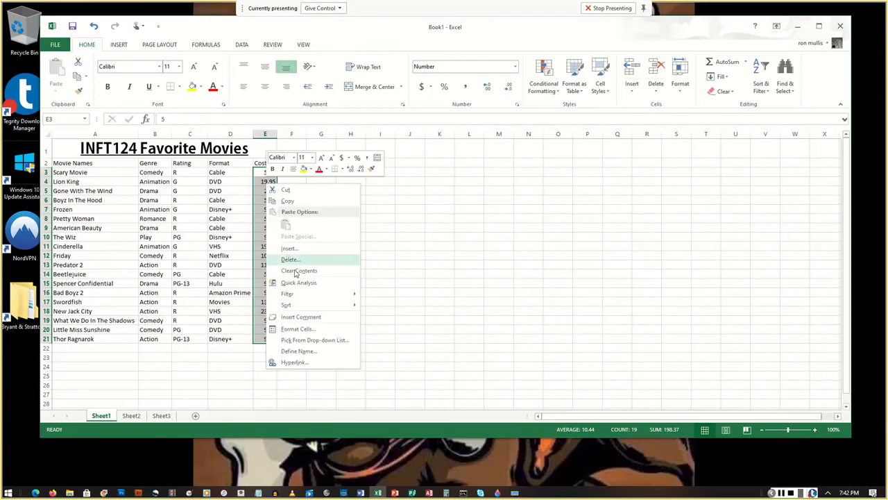
{"action": "left_click", "coordinate": [306, 329]}
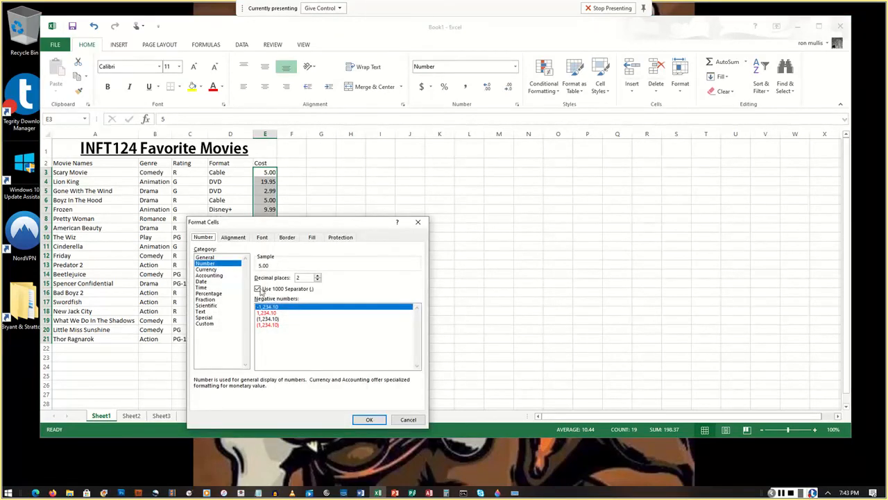
{"action": "left_click", "coordinate": [206, 269]}
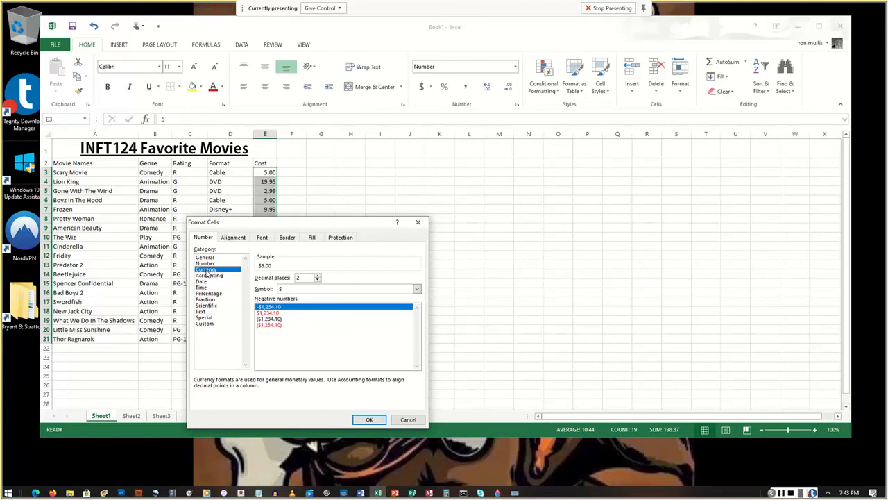
{"action": "left_click", "coordinate": [285, 290]}
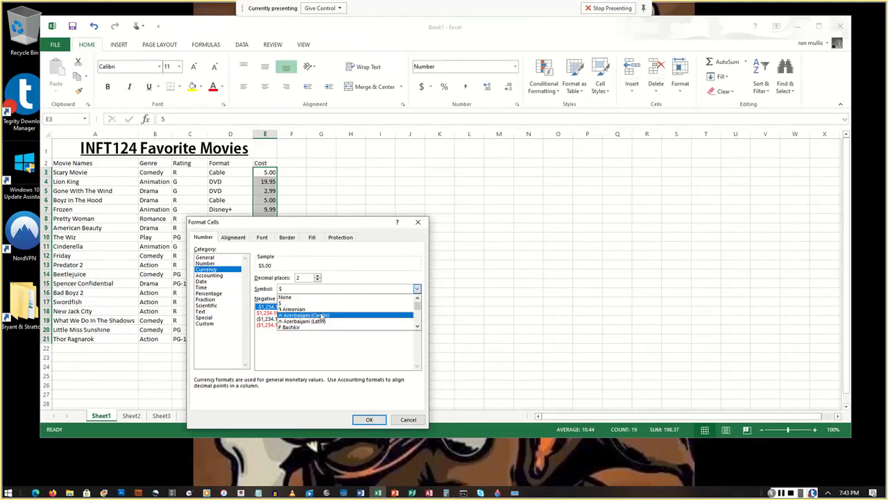
{"action": "scroll", "coordinate": [322, 313], "scroll_direction": "down", "scroll_amount": 1}
{"action": "scroll", "coordinate": [321, 314], "scroll_direction": "up", "scroll_amount": 1}
{"action": "scroll", "coordinate": [305, 311], "scroll_direction": "up", "scroll_amount": 1}
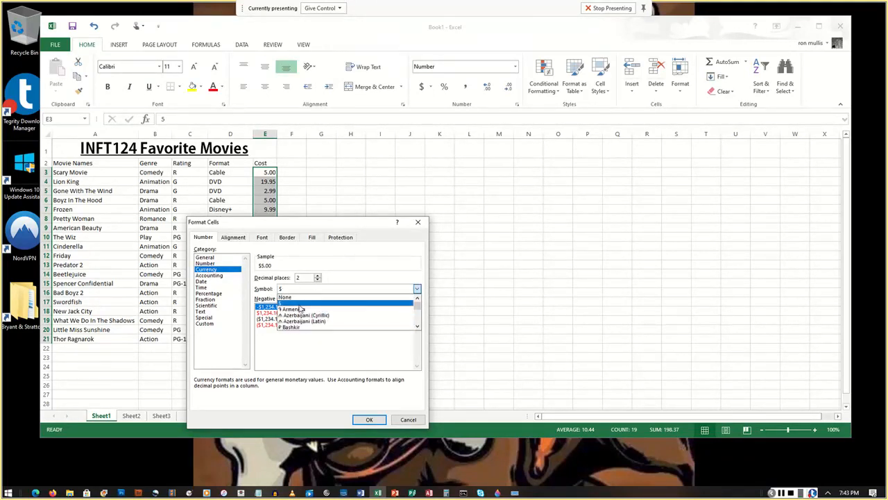
{"action": "left_click", "coordinate": [294, 304]}
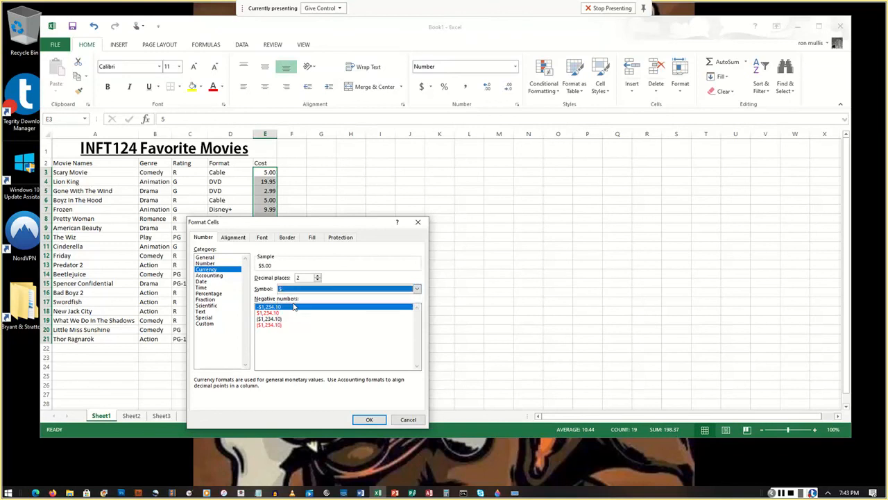
{"action": "left_click", "coordinate": [369, 419]}
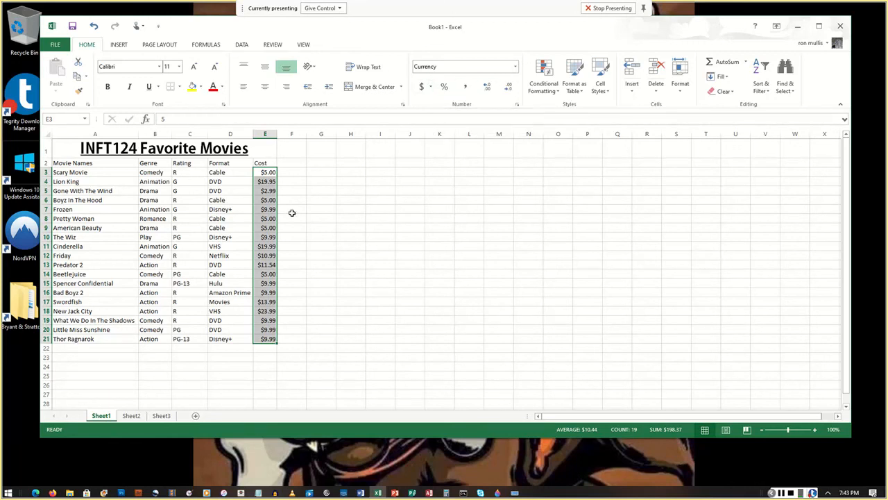
{"action": "right_click", "coordinate": [266, 222]}
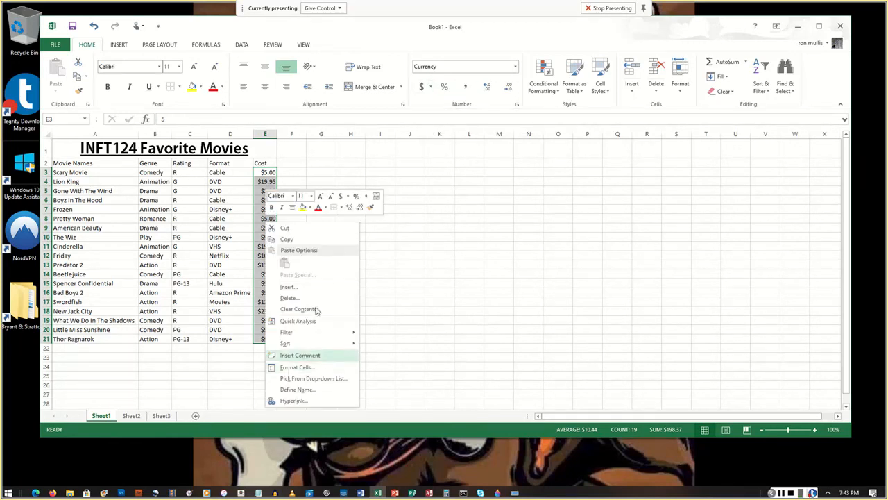
{"action": "left_click", "coordinate": [269, 171]}
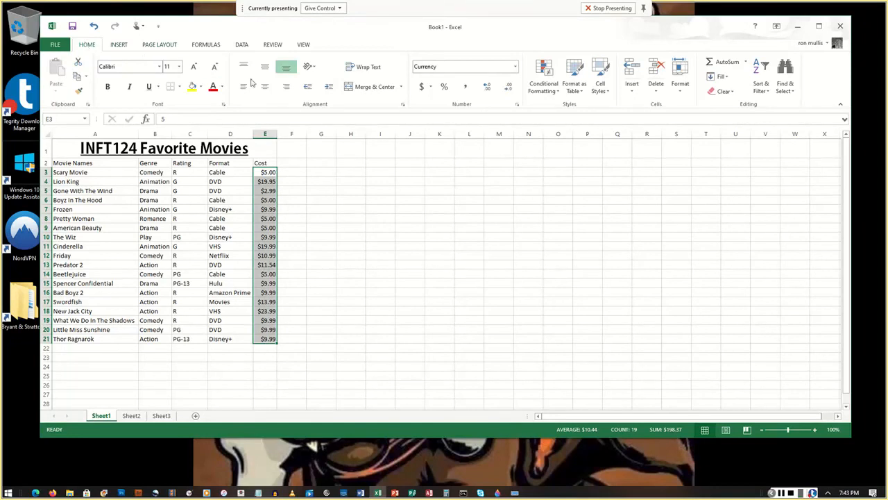
{"action": "left_click", "coordinate": [514, 66]}
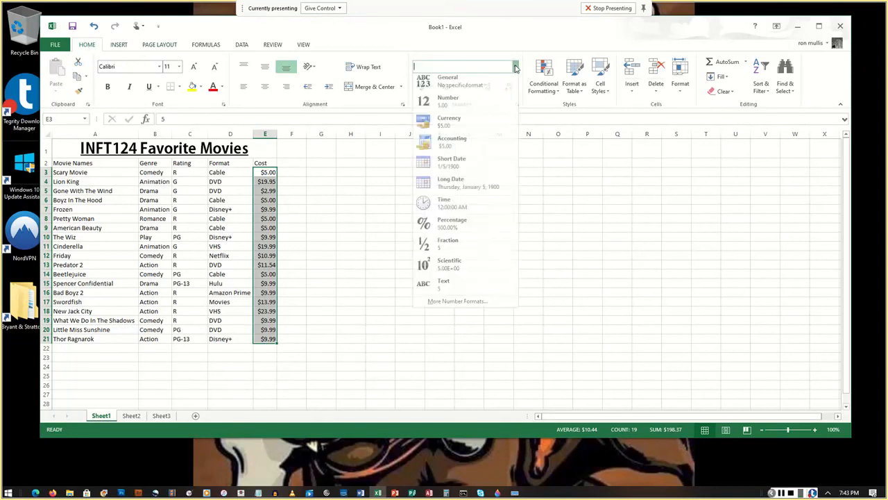
{"action": "left_click", "coordinate": [453, 52]}
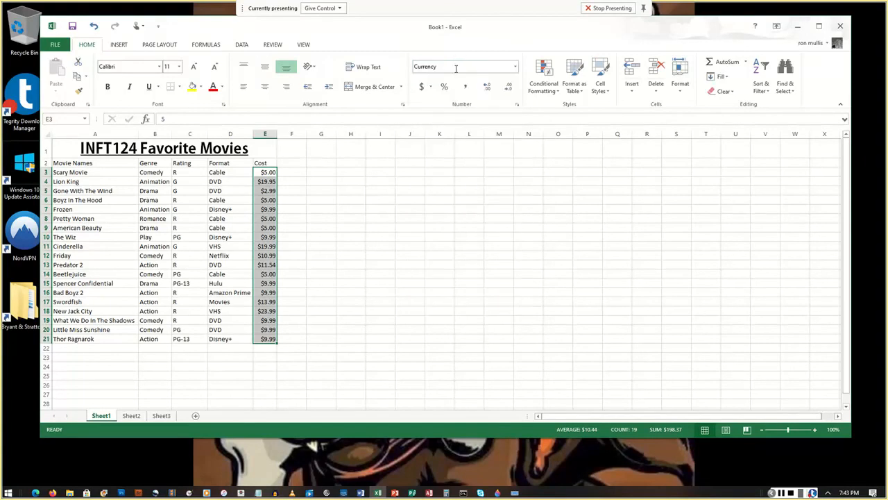
Try increasing and decreasing the decimal places of the costs in E3:E21, returning them to two decimals.
{"action": "left_click", "coordinate": [488, 88]}
{"action": "left_click", "coordinate": [508, 89]}
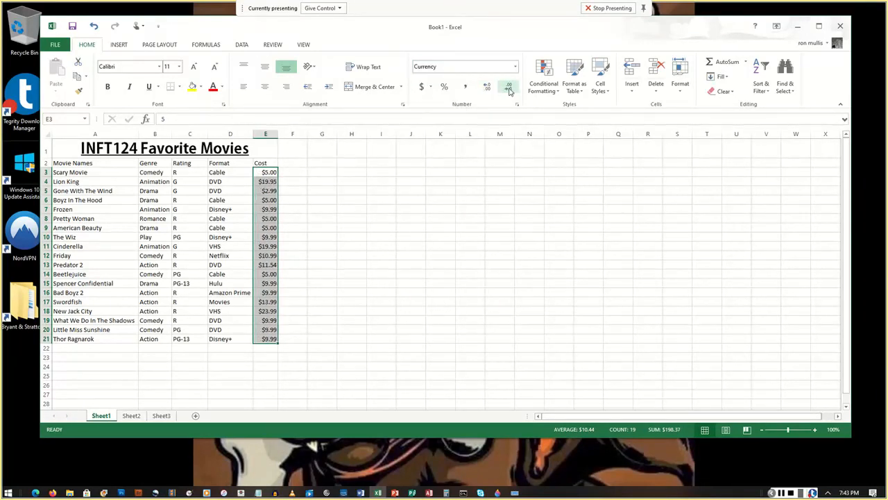
{"action": "left_click", "coordinate": [508, 88]}
{"action": "left_click", "coordinate": [509, 89]}
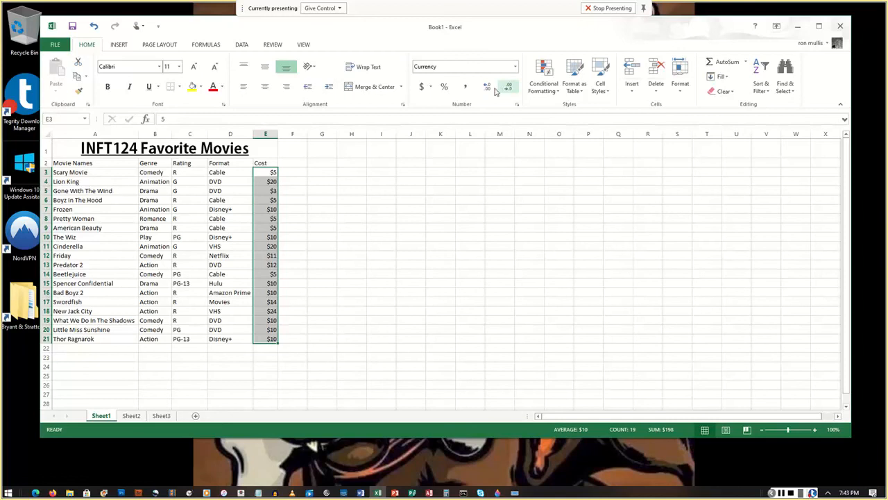
{"action": "left_click", "coordinate": [488, 88]}
{"action": "left_click", "coordinate": [489, 88]}
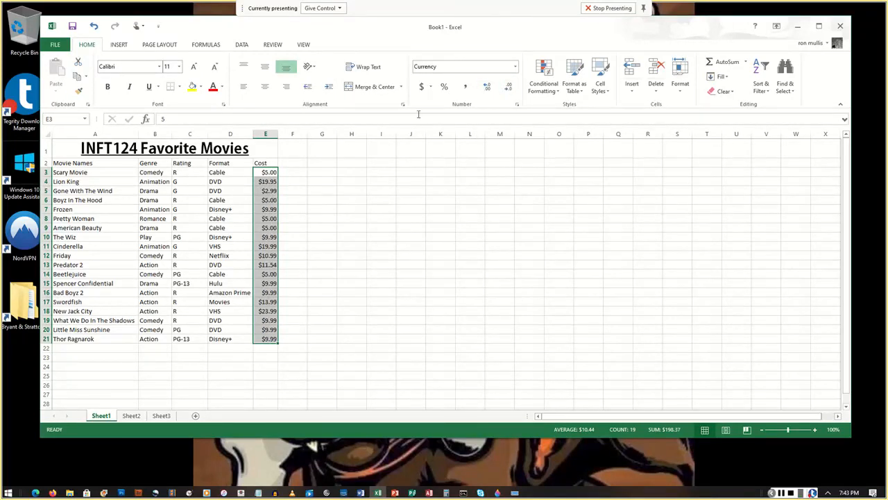
{"action": "left_click", "coordinate": [506, 88]}
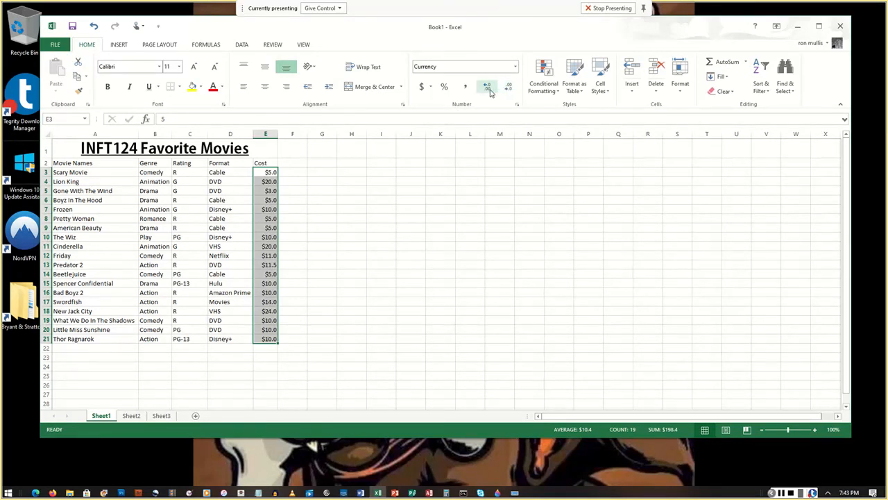
{"action": "left_click", "coordinate": [487, 87]}
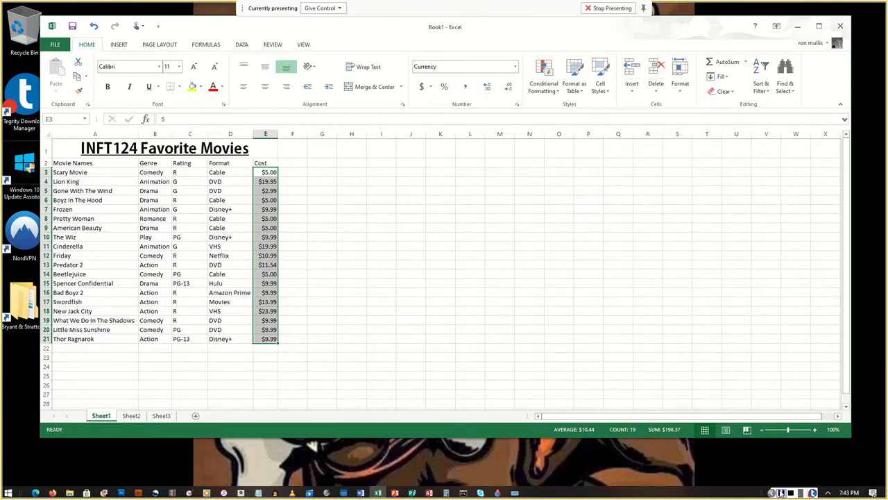
Format the column headings in A2:E2 with double underline, bold and italic.
{"action": "left_click", "coordinate": [91, 162]}
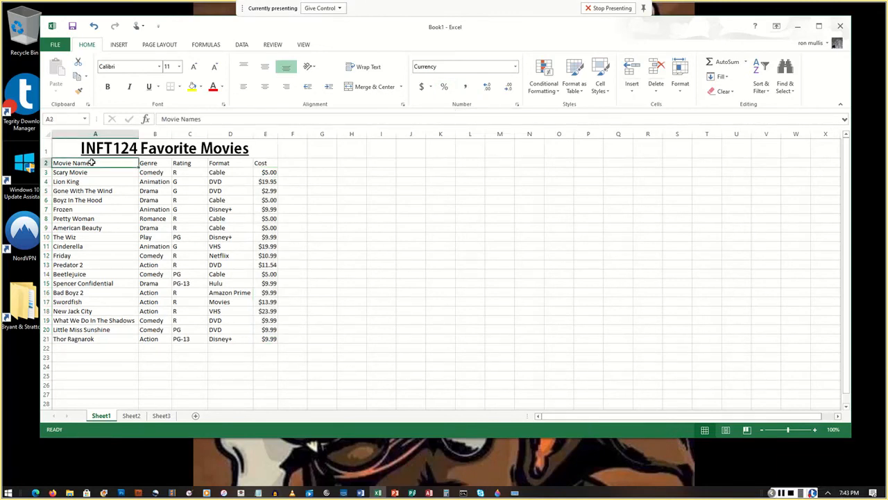
{"action": "left_click_drag", "start_coordinate": [91, 162], "coordinate": [266, 164]}
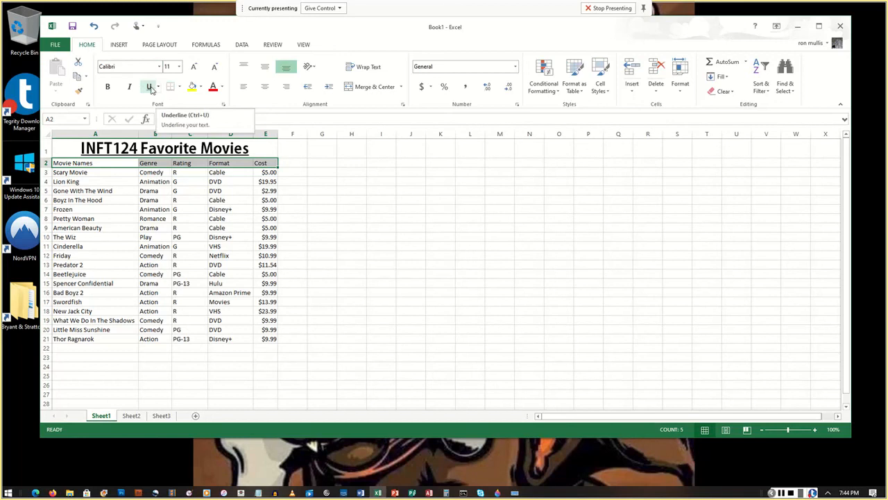
{"action": "left_click", "coordinate": [160, 87]}
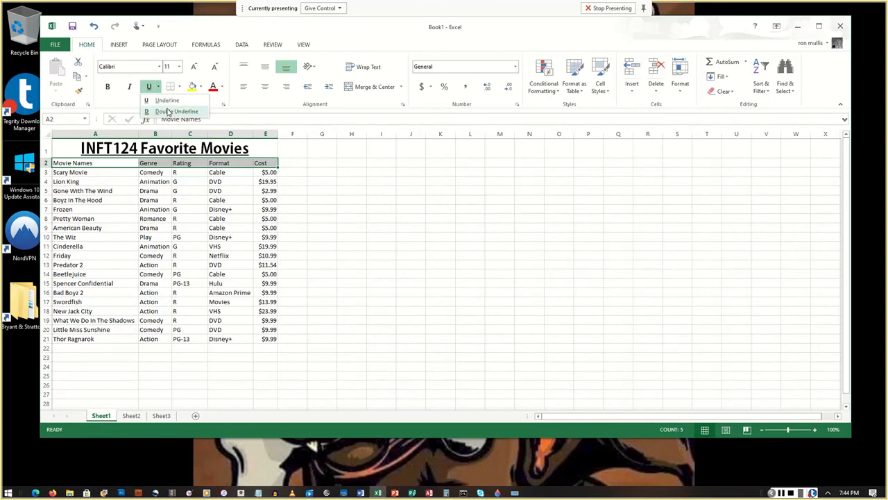
{"action": "left_click", "coordinate": [168, 112]}
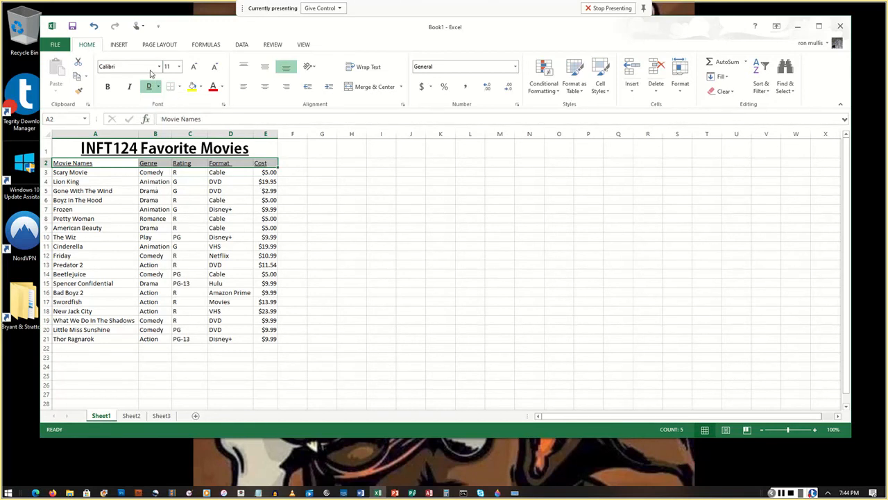
{"action": "left_click", "coordinate": [108, 87]}
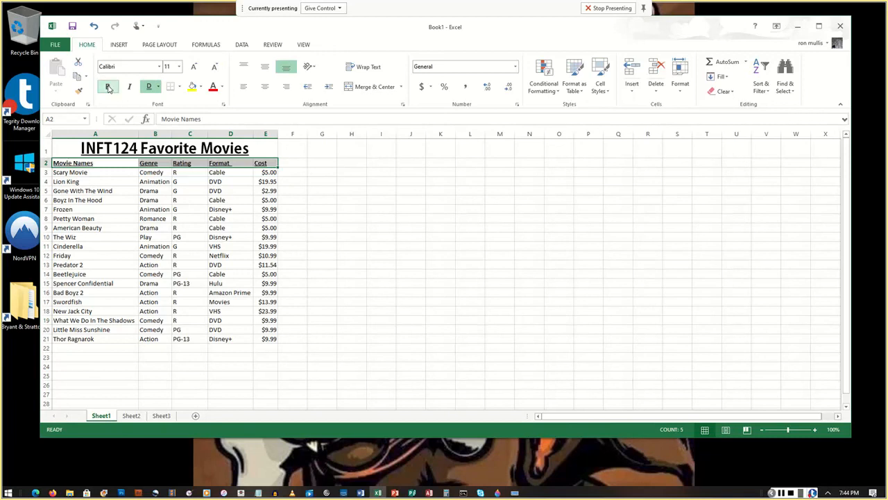
{"action": "left_click", "coordinate": [129, 86]}
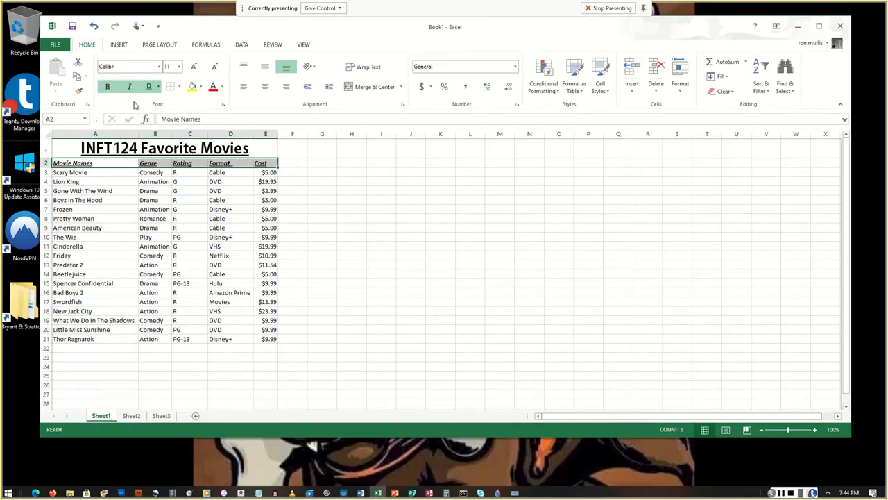
{"action": "left_click", "coordinate": [243, 264]}
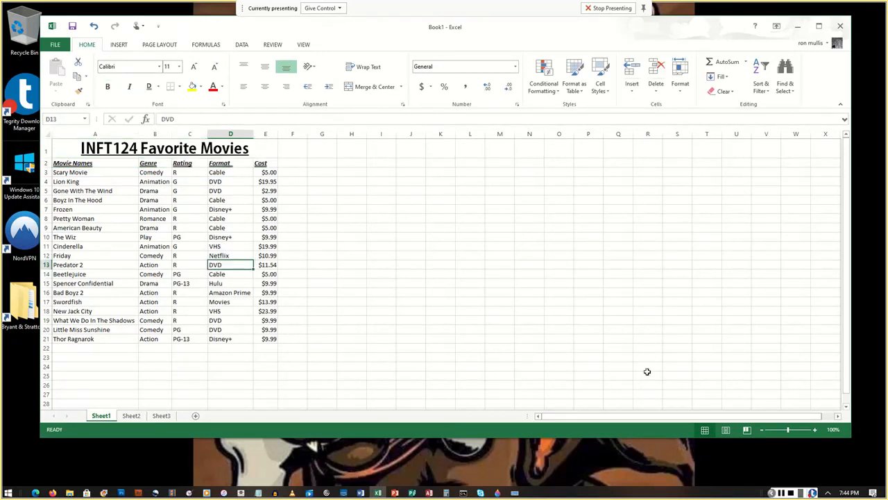
{"action": "left_click", "coordinate": [780, 493]}
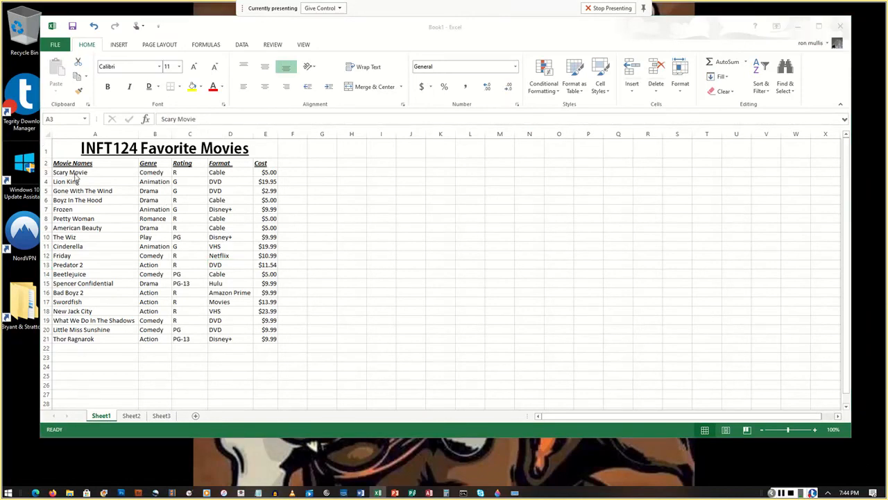
Give the Scary Movie row, A3:E3, a dark blue font color and a light gray fill.
{"action": "left_click_drag", "start_coordinate": [61, 177], "coordinate": [261, 174]}
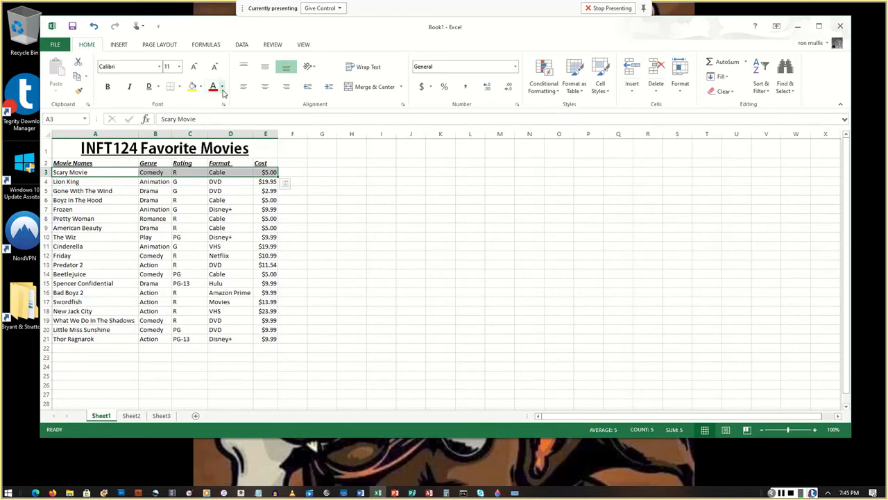
{"action": "left_click", "coordinate": [223, 87]}
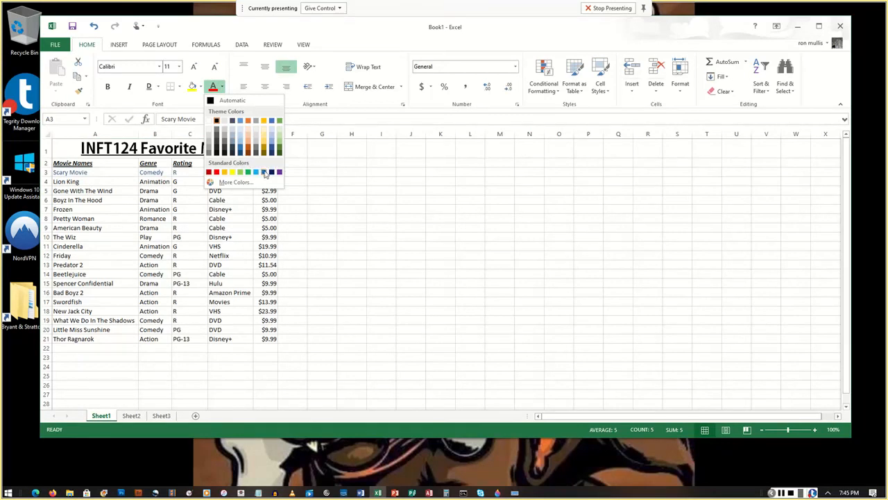
{"action": "left_click", "coordinate": [271, 172]}
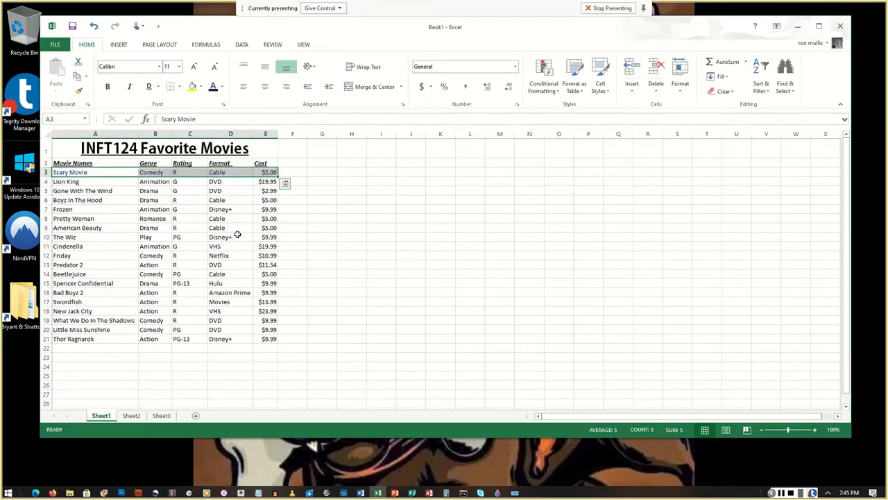
{"action": "left_click", "coordinate": [192, 86]}
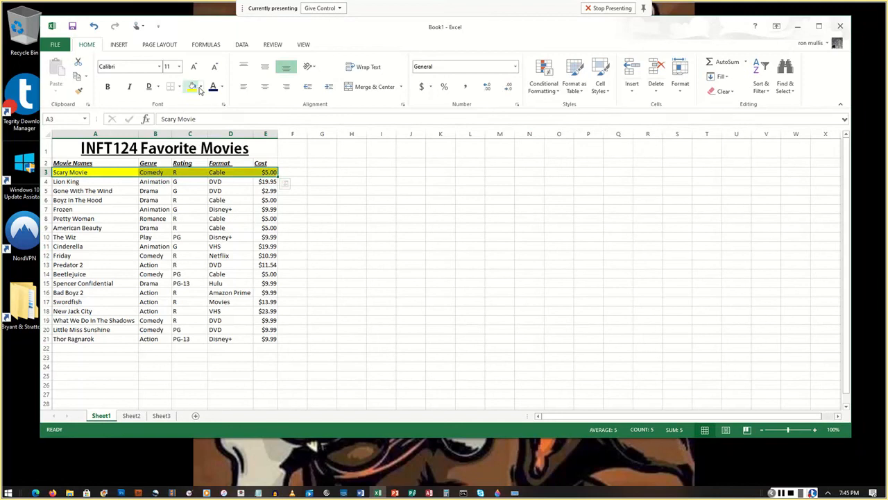
{"action": "left_click", "coordinate": [199, 87]}
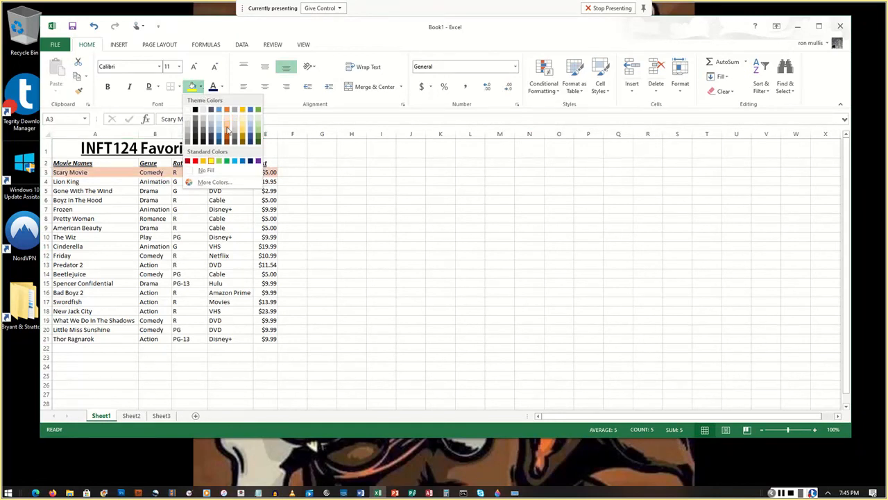
{"action": "left_click", "coordinate": [186, 124]}
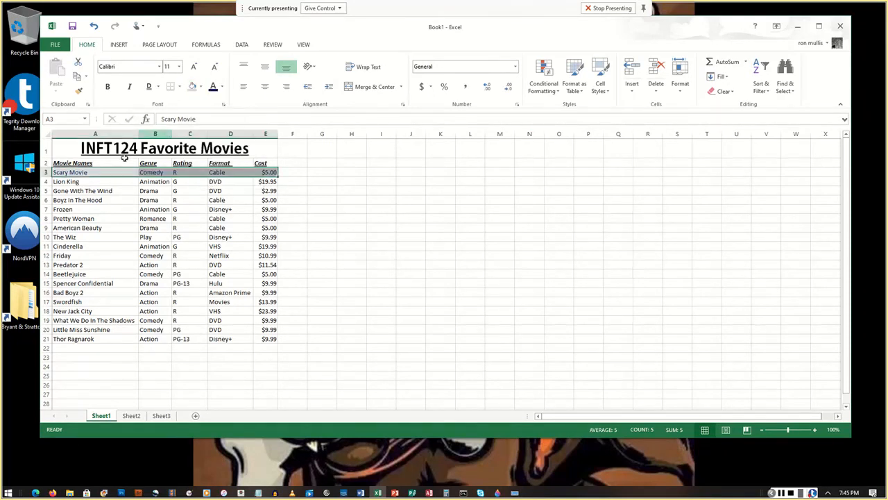
{"action": "left_click", "coordinate": [123, 202]}
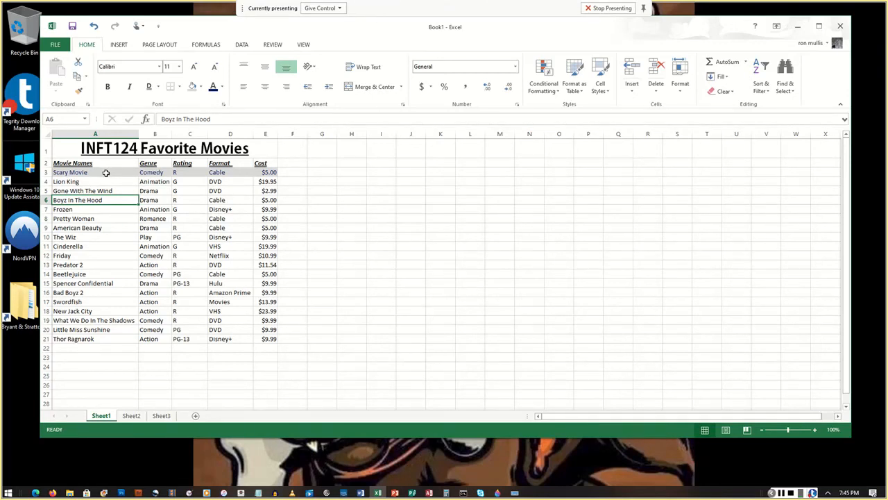
{"action": "left_click", "coordinate": [780, 491]}
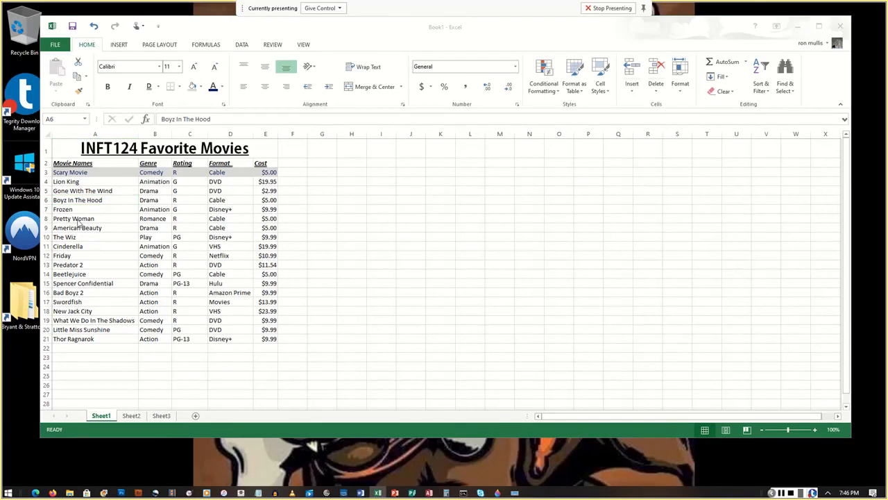
Give the Frozen row, A7:E7, a purple fill and a yellow font color.
{"action": "left_click_drag", "start_coordinate": [61, 210], "coordinate": [266, 207]}
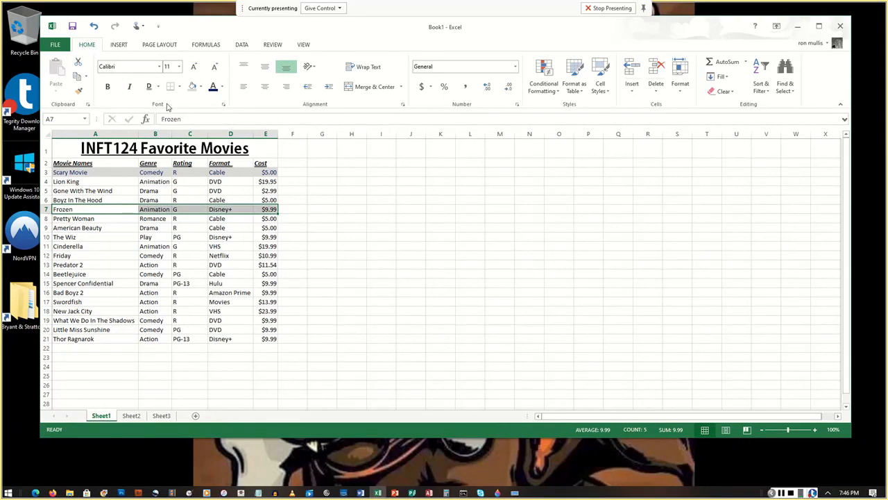
{"action": "left_click", "coordinate": [200, 87]}
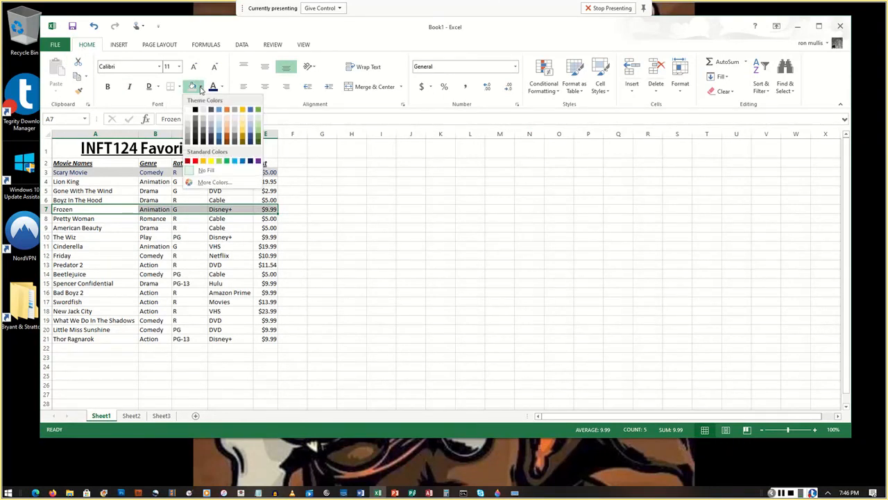
{"action": "left_click", "coordinate": [258, 162]}
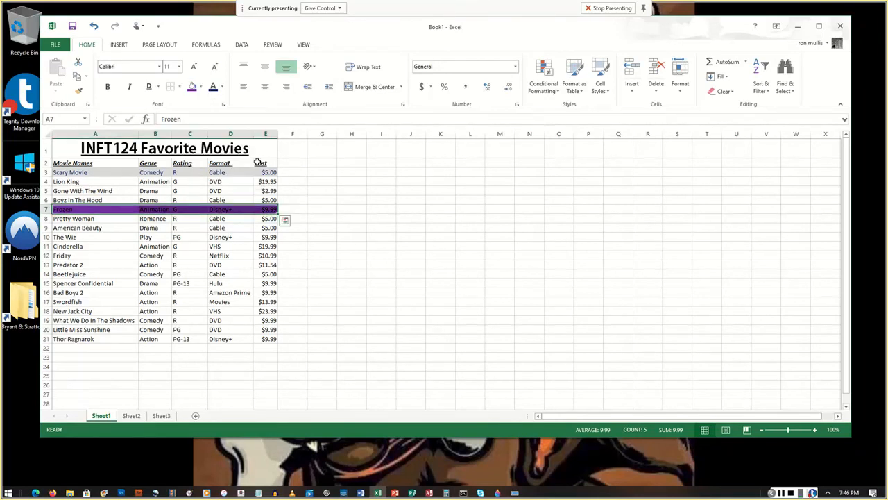
{"action": "left_click", "coordinate": [222, 89]}
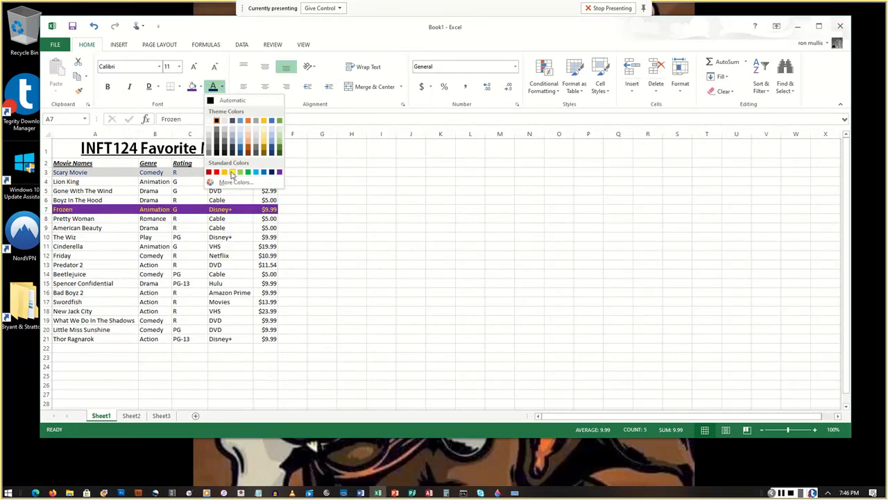
{"action": "left_click", "coordinate": [233, 175]}
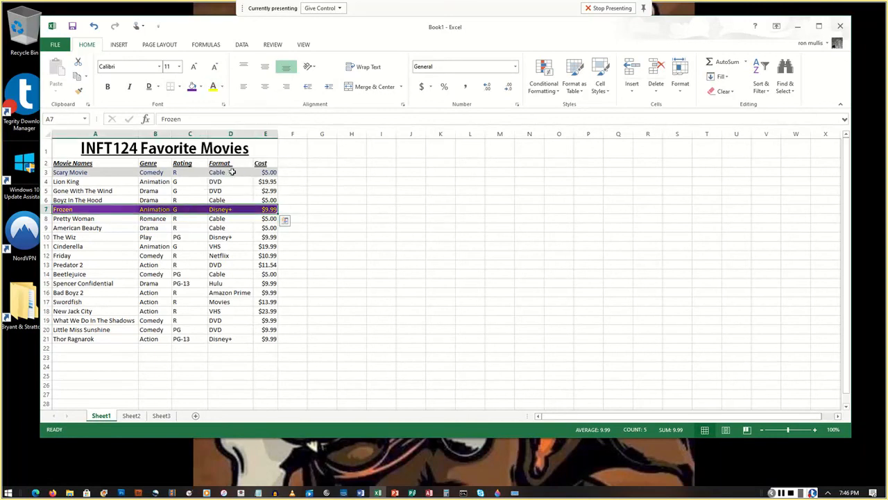
{"action": "left_click", "coordinate": [157, 244]}
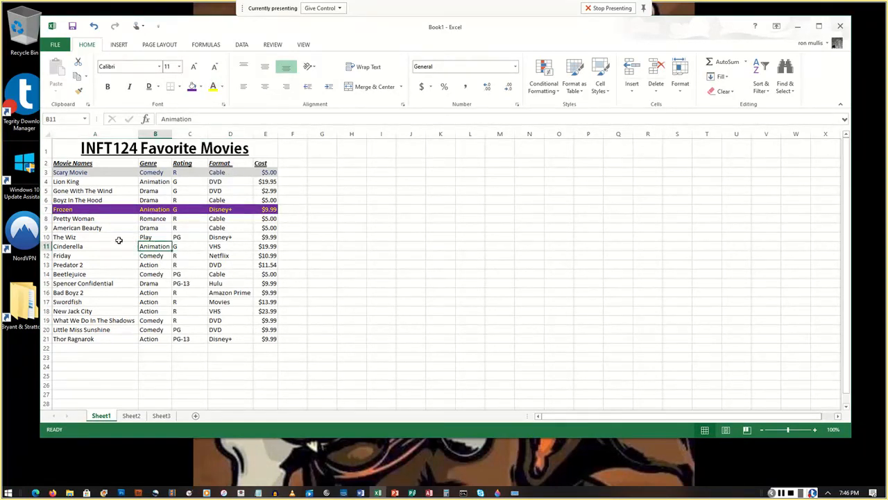
{"action": "left_click", "coordinate": [82, 209]}
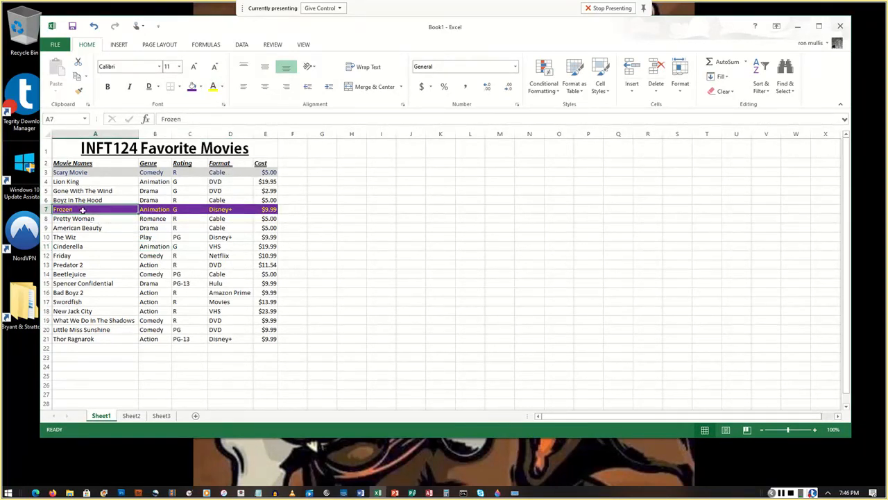
{"action": "left_click", "coordinate": [798, 493]}
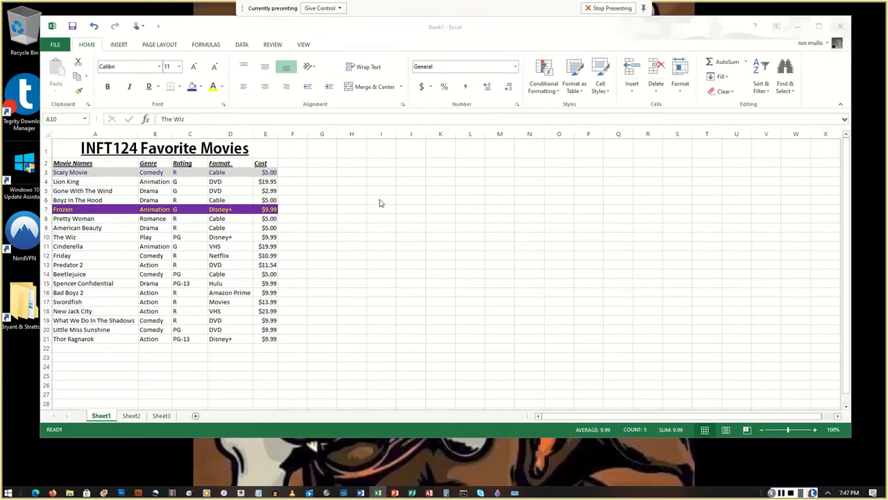
Give The Wiz row, A10:E10, a green fill and a light orange font color.
{"action": "left_click", "coordinate": [98, 255]}
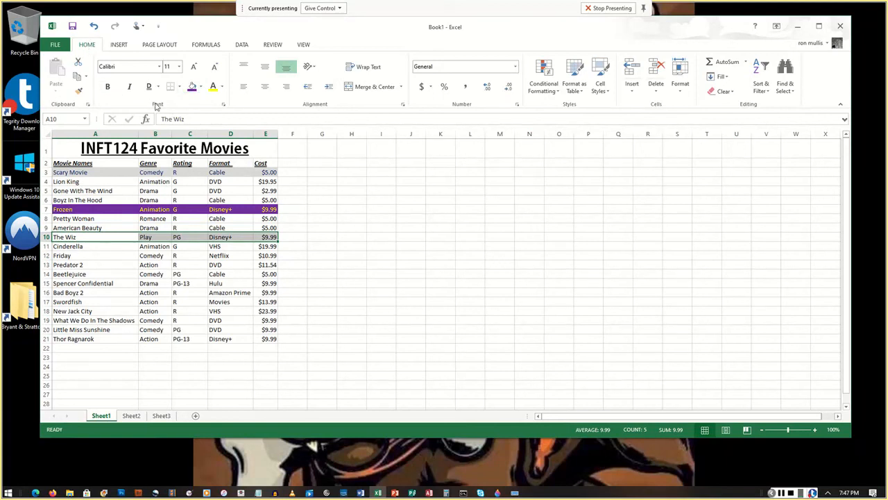
{"action": "left_click", "coordinate": [200, 87]}
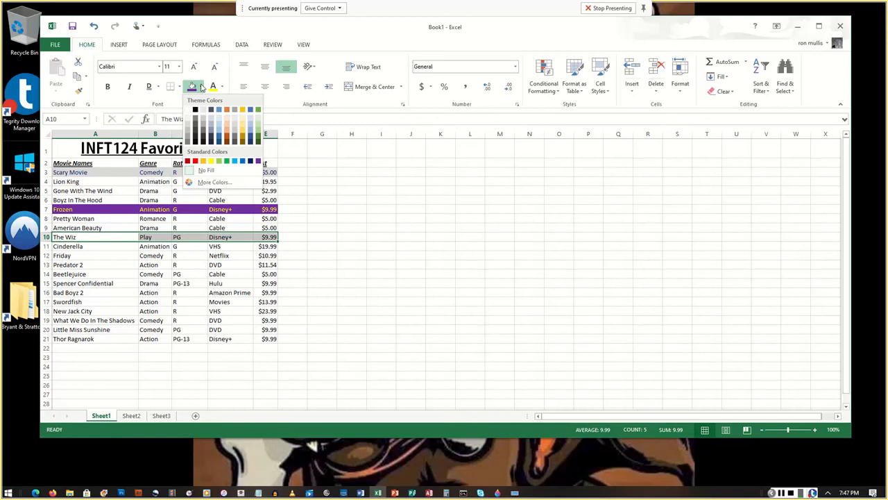
{"action": "left_click", "coordinate": [226, 162]}
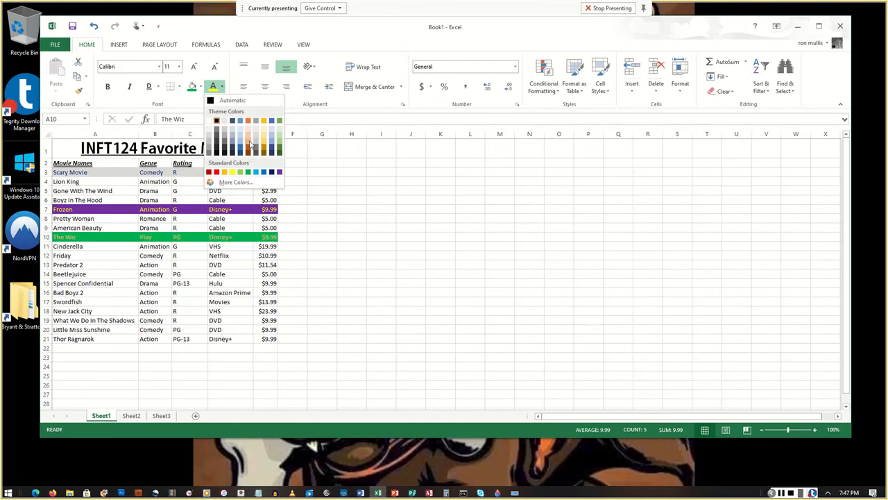
{"action": "left_click", "coordinate": [251, 144]}
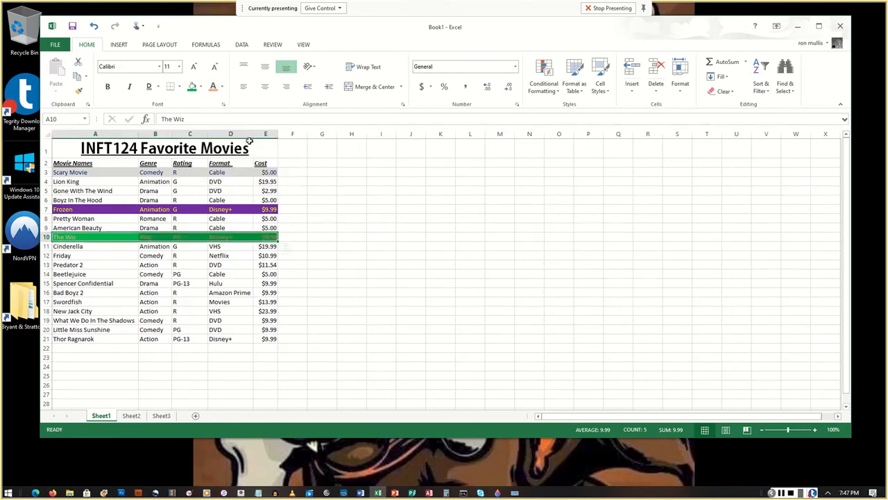
{"action": "left_click", "coordinate": [771, 492]}
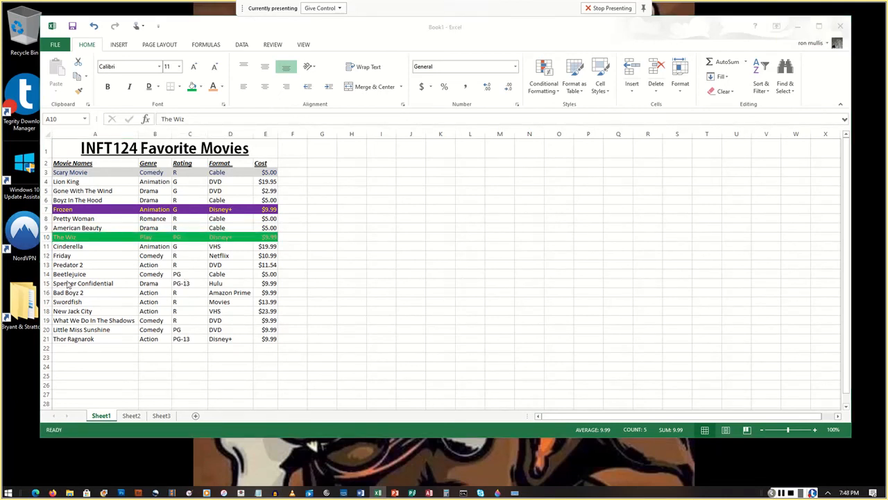
Give the Beetlejuice row, A14:E14, a white font color and a black fill.
{"action": "left_click_drag", "start_coordinate": [66, 275], "coordinate": [284, 277]}
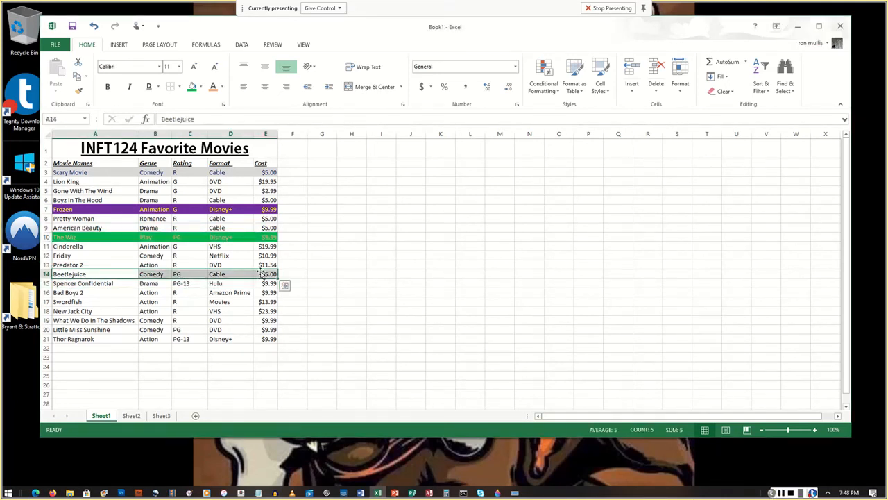
{"action": "left_click", "coordinate": [222, 87]}
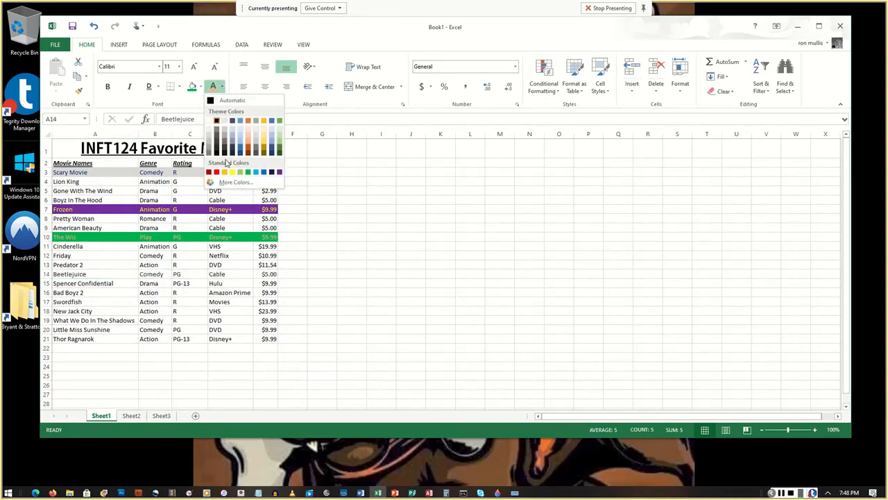
{"action": "left_click", "coordinate": [216, 120]}
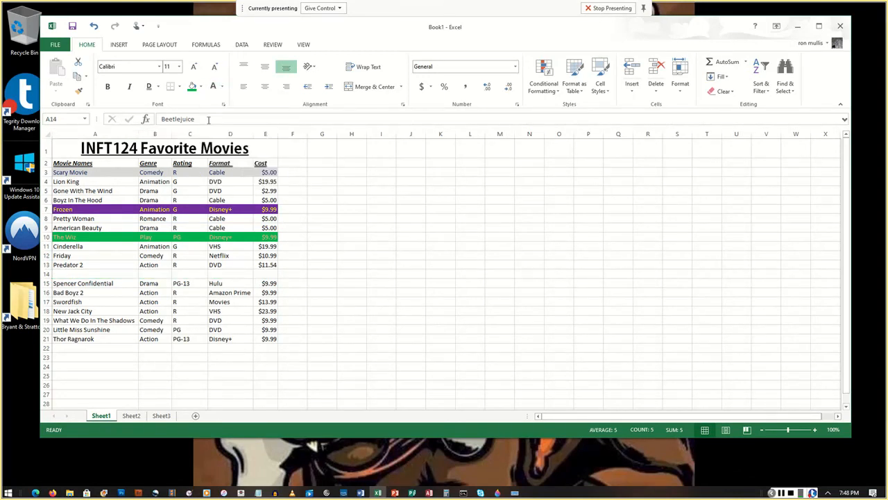
{"action": "left_click", "coordinate": [200, 87]}
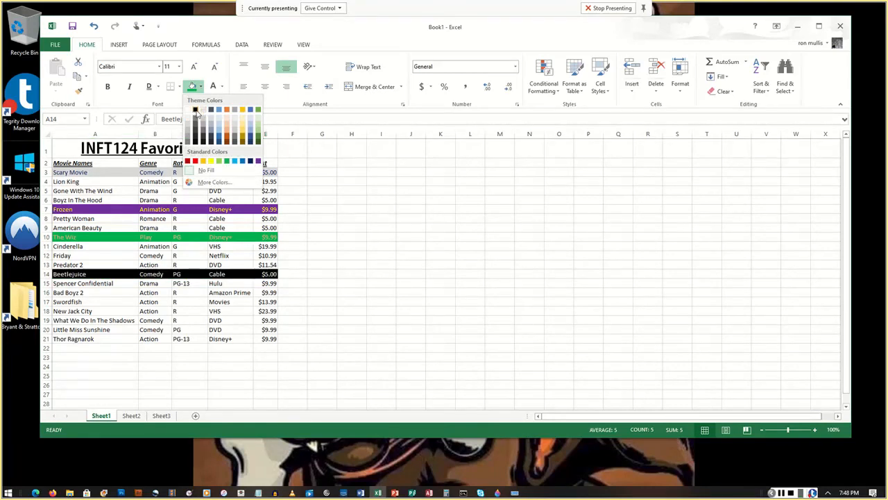
{"action": "left_click", "coordinate": [196, 111]}
{"action": "left_click", "coordinate": [161, 330]}
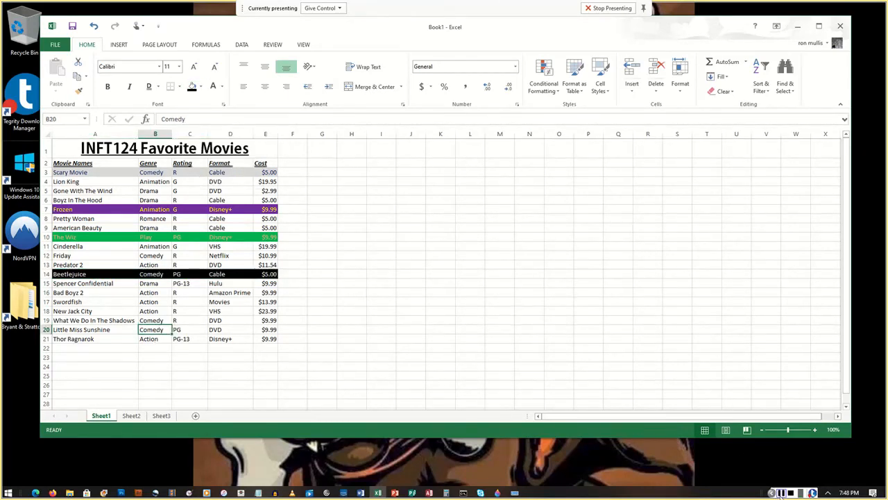
{"action": "left_click", "coordinate": [781, 493]}
Give the Bad Boyz 2 row, A16:E16, a blue fill and a red font color.
{"action": "left_click_drag", "start_coordinate": [88, 293], "coordinate": [270, 296]}
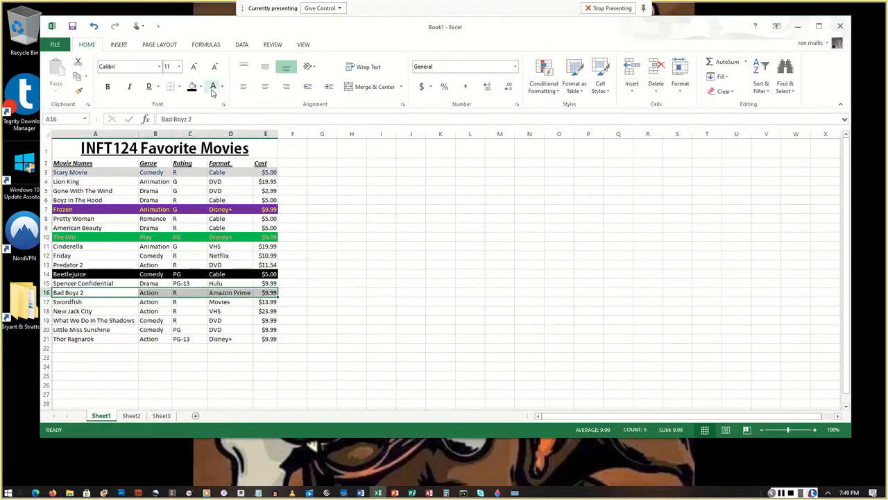
{"action": "left_click", "coordinate": [200, 87]}
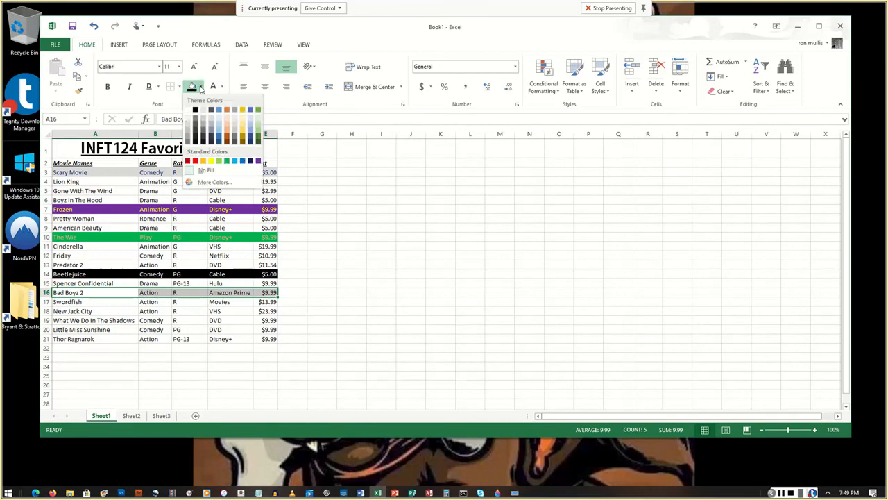
{"action": "left_click", "coordinate": [200, 88]}
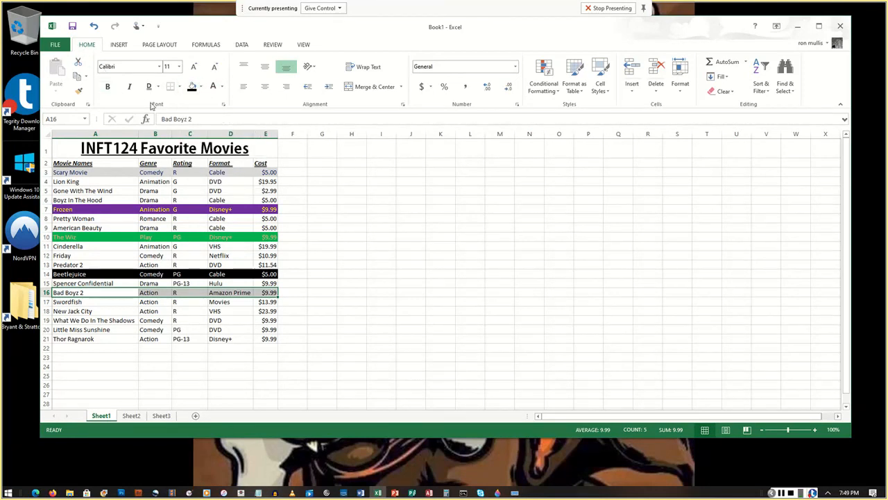
{"action": "left_click", "coordinate": [200, 88]}
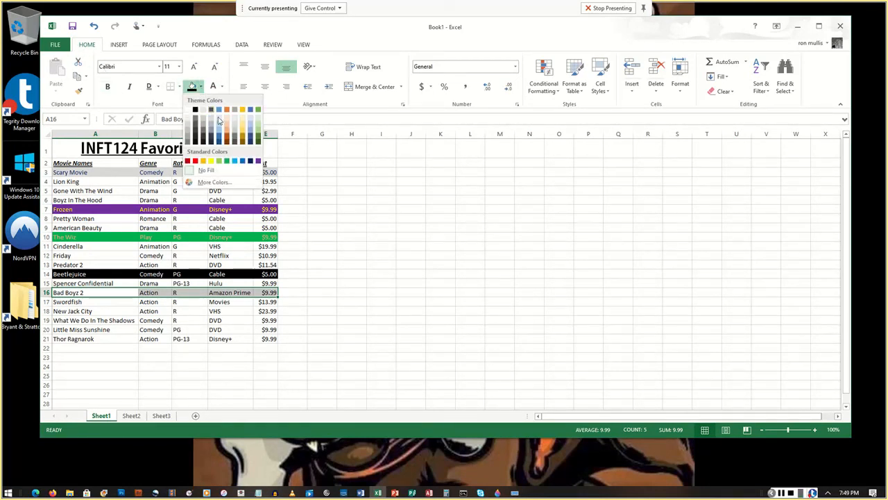
{"action": "left_click", "coordinate": [245, 165]}
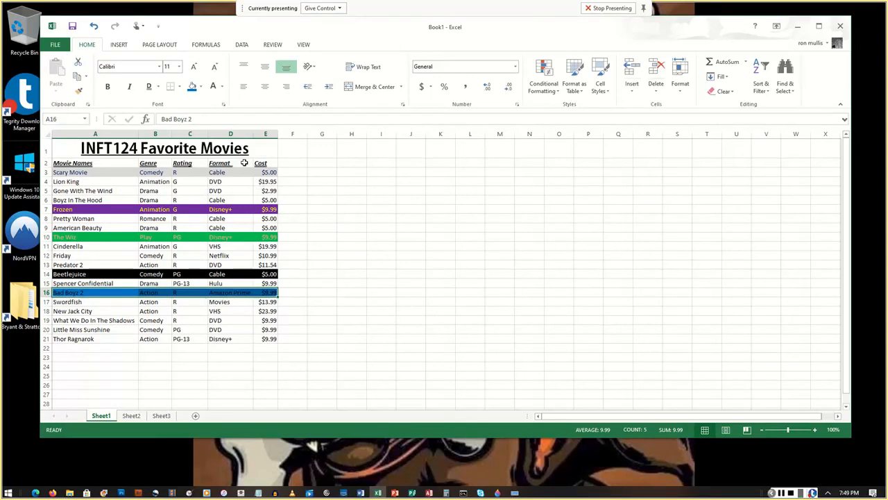
{"action": "left_click", "coordinate": [222, 87]}
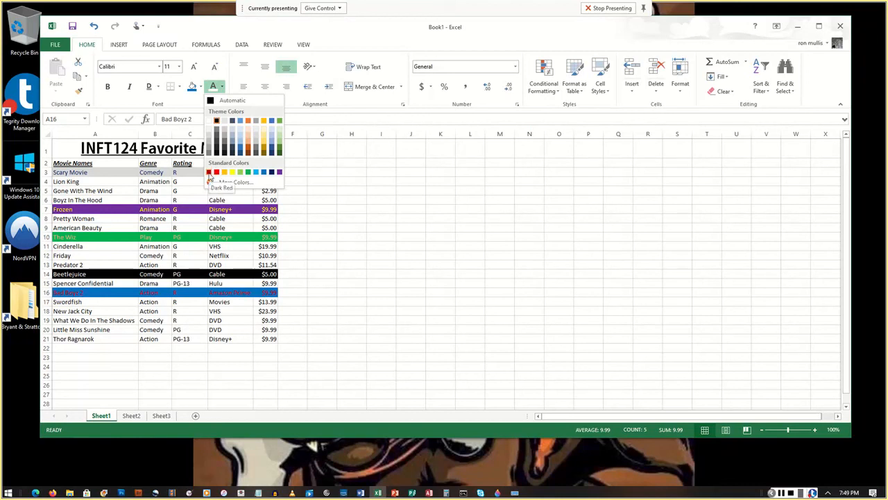
{"action": "left_click", "coordinate": [217, 172]}
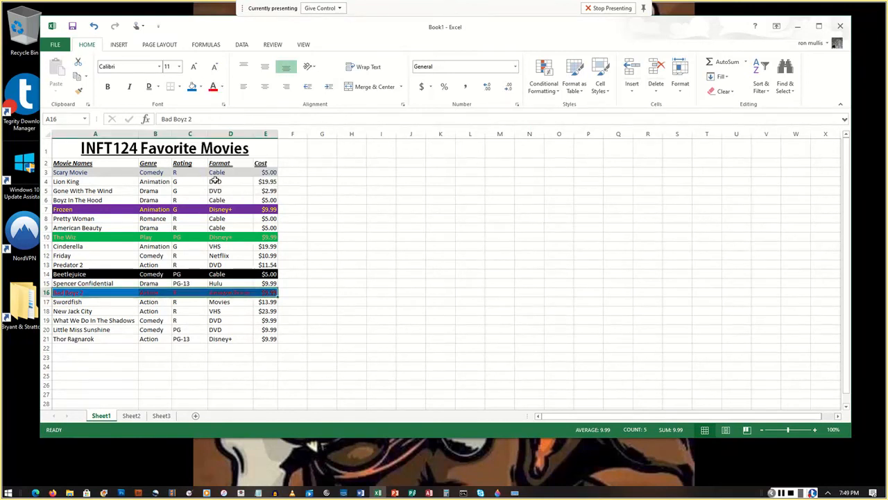
{"action": "left_click", "coordinate": [161, 347]}
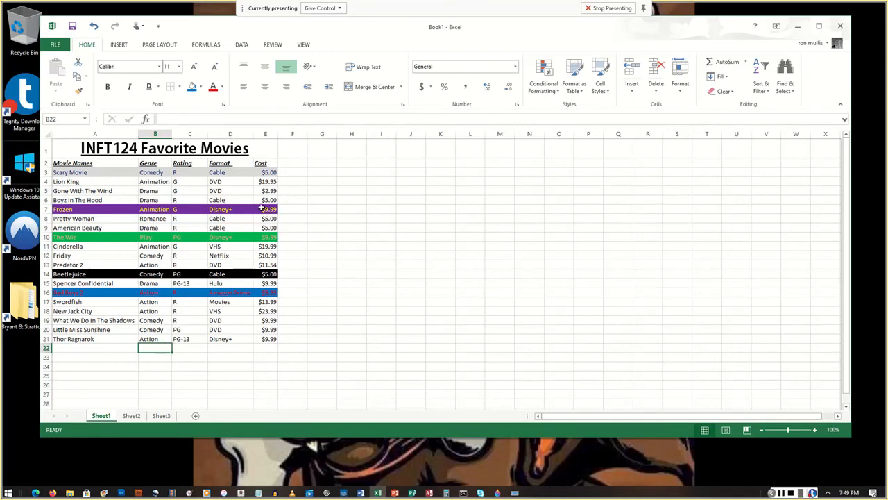
{"action": "left_click", "coordinate": [781, 493]}
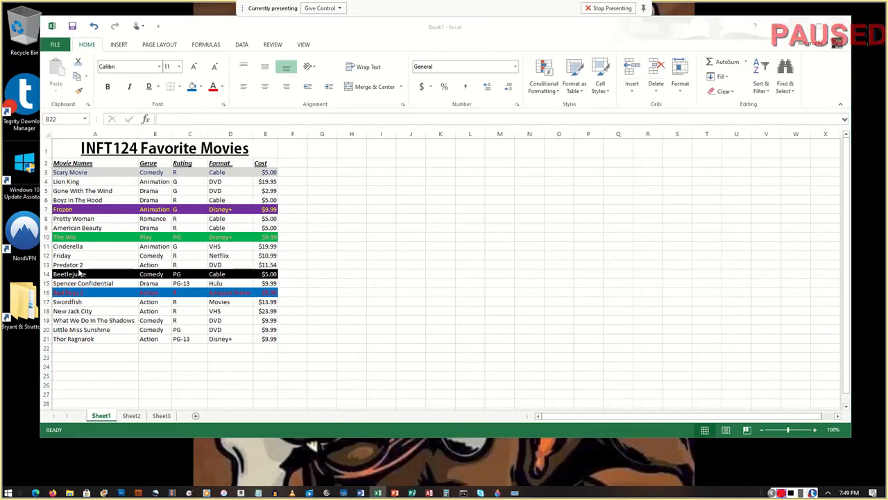
Give the New Jack City row, A18:E18, a gray fill and a white font color.
{"action": "left_click", "coordinate": [68, 312]}
{"action": "left_click_drag", "start_coordinate": [68, 312], "coordinate": [272, 312]}
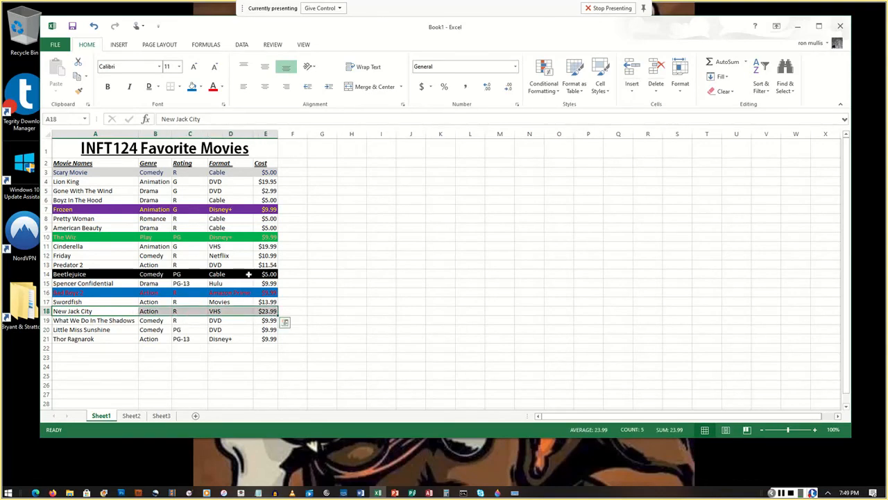
{"action": "left_click", "coordinate": [199, 87]}
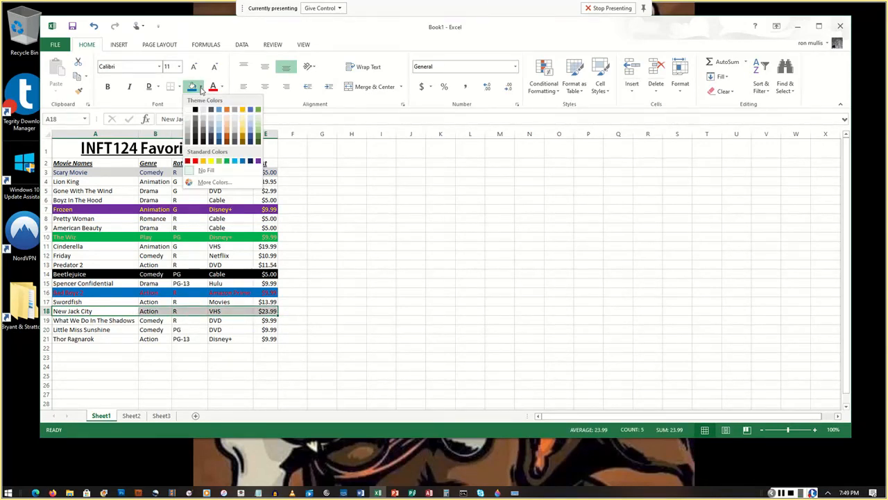
{"action": "left_click", "coordinate": [189, 138]}
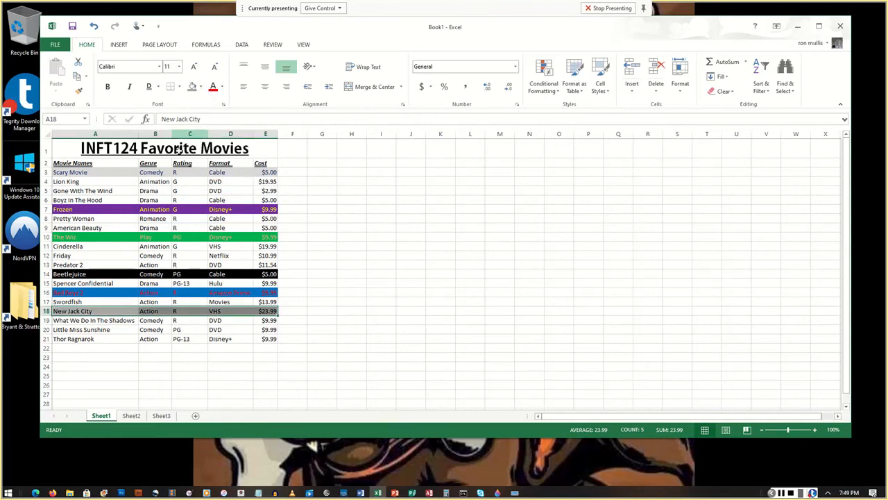
{"action": "left_click", "coordinate": [222, 87]}
{"action": "left_click", "coordinate": [213, 124]}
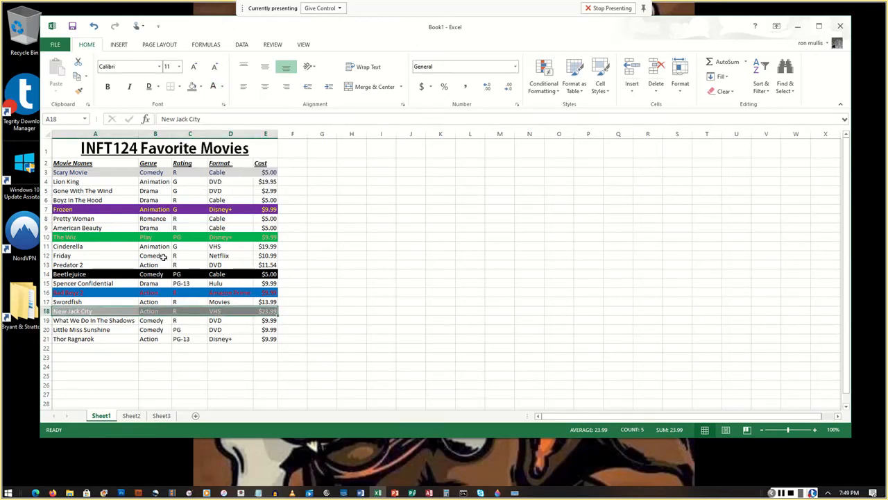
{"action": "left_click", "coordinate": [114, 329]}
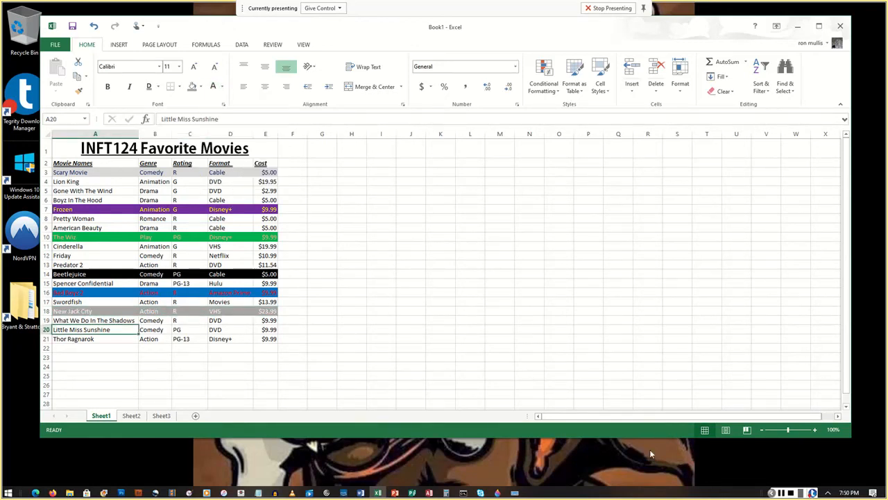
{"action": "left_click", "coordinate": [782, 493]}
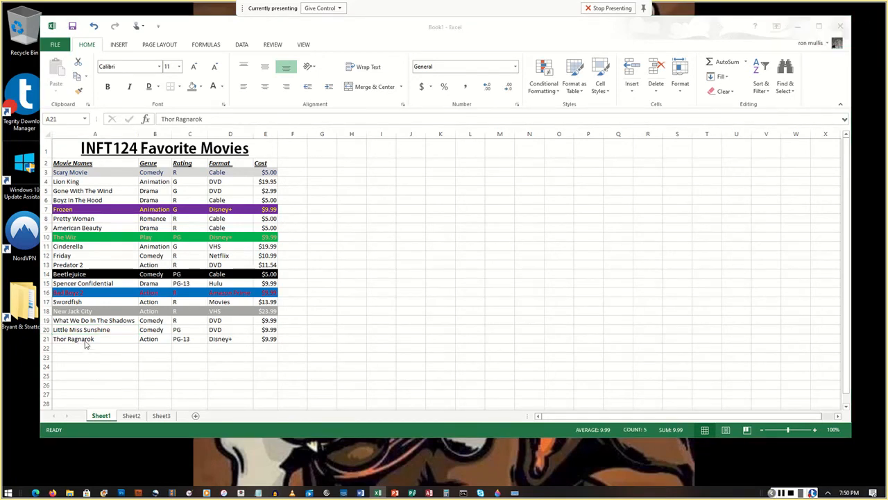
Give the Thor Ragnarok row, A21:E21, a dark blue fill and a light green font color.
{"action": "left_click", "coordinate": [85, 342]}
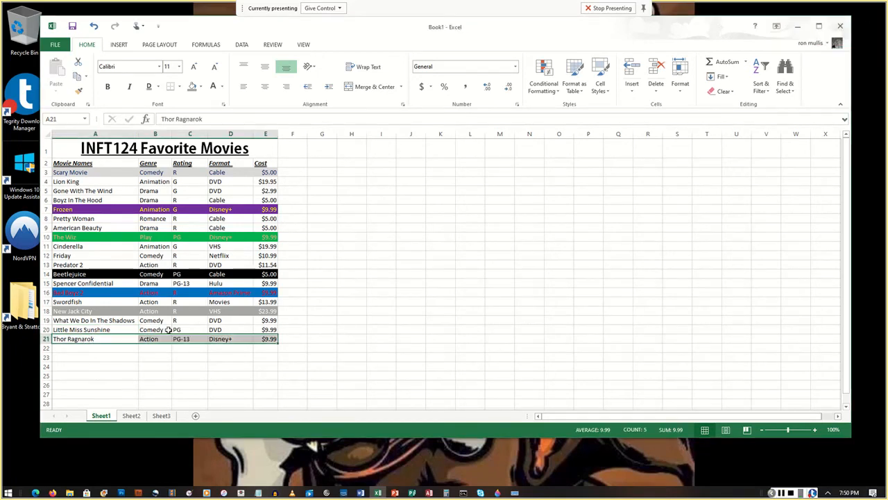
{"action": "left_click", "coordinate": [201, 89]}
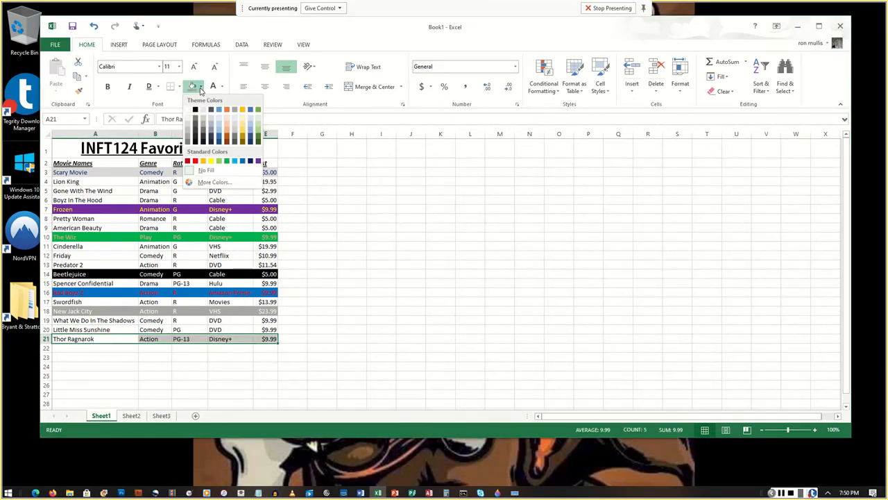
{"action": "left_click", "coordinate": [251, 141]}
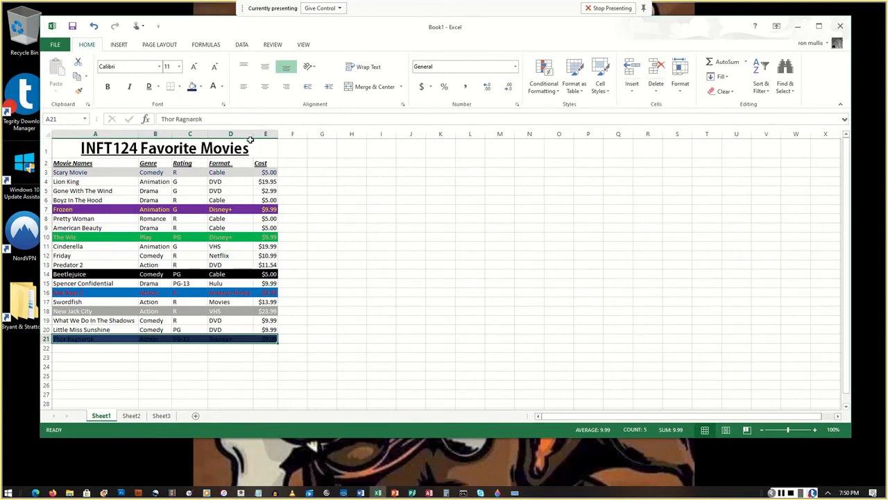
{"action": "left_click", "coordinate": [223, 90]}
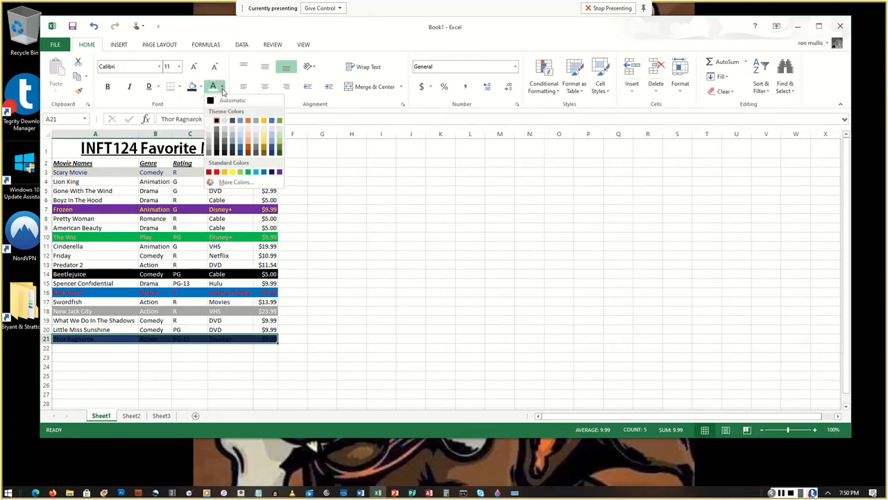
{"action": "left_click", "coordinate": [241, 172]}
{"action": "left_click", "coordinate": [187, 347]}
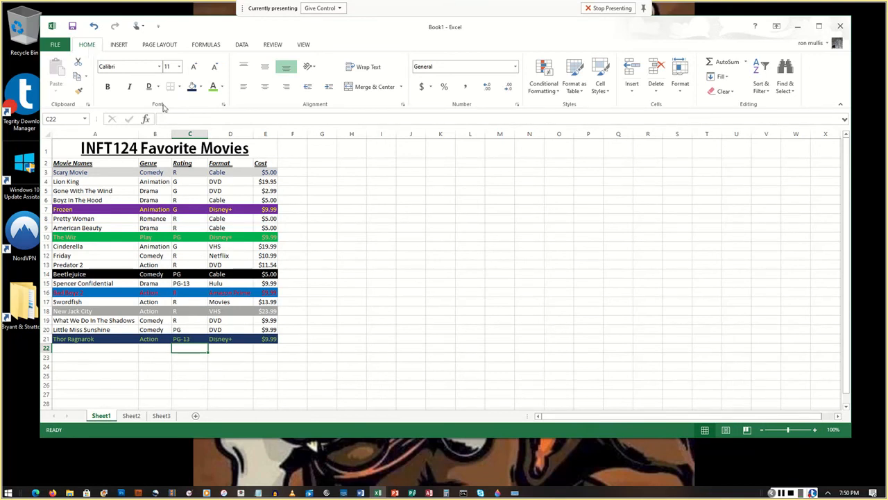
Apply All Borders to the whole movie table, A1:E21, including the title and headings.
{"action": "left_click", "coordinate": [179, 86]}
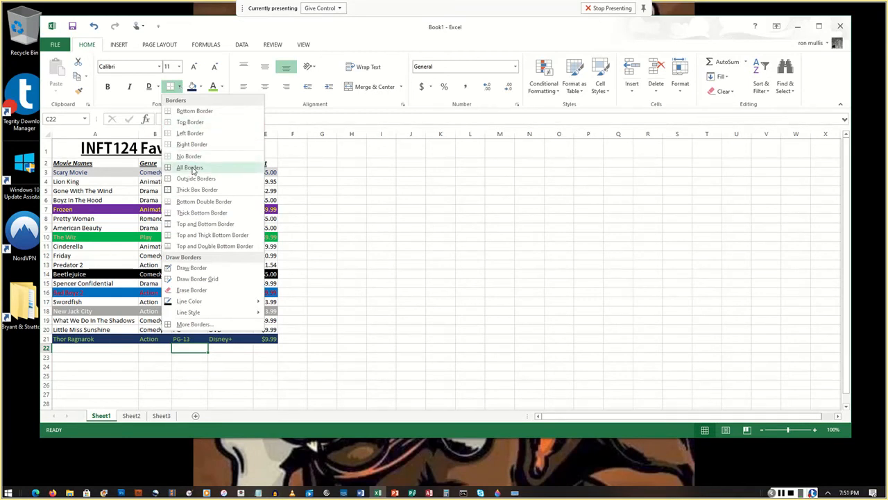
{"action": "left_click", "coordinate": [90, 191]}
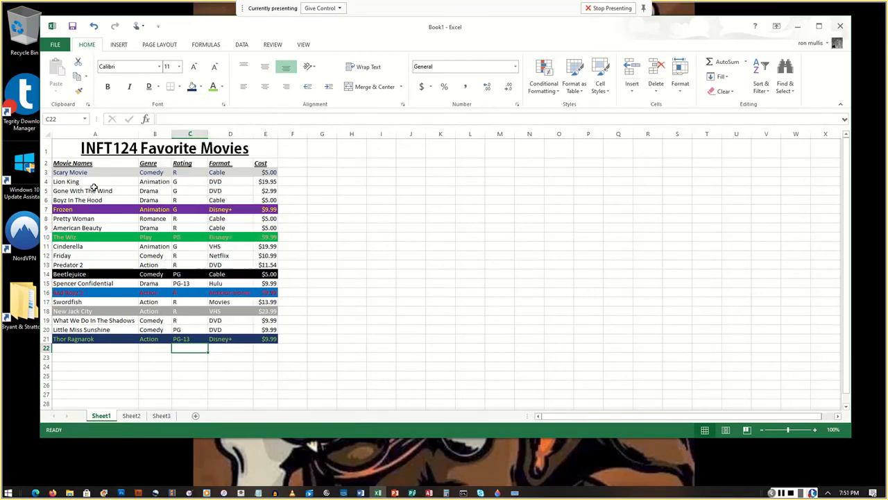
{"action": "left_click", "coordinate": [75, 149]}
{"action": "mouse_move", "coordinate": [80, 150]}
{"action": "left_mouse_down"}
{"action": "mouse_move", "coordinate": [174, 288]}
{"action": "mouse_move", "coordinate": [185, 350]}
{"action": "mouse_move", "coordinate": [185, 340]}
{"action": "left_mouse_up"}
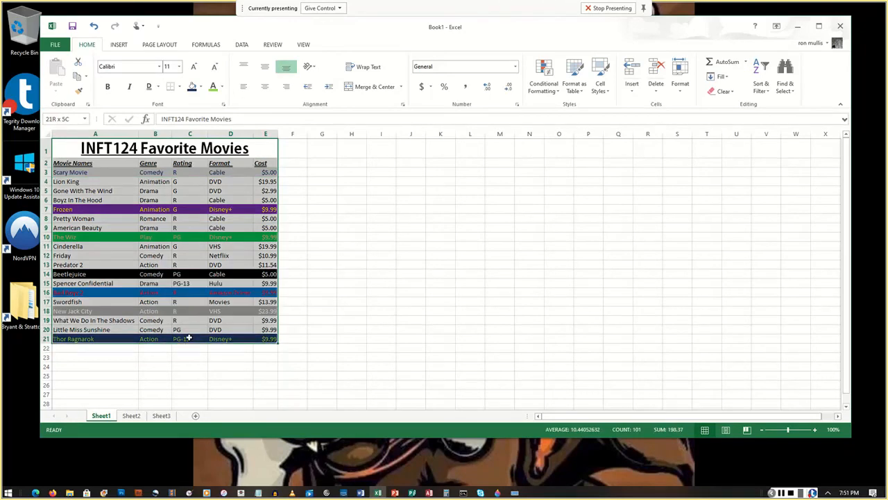
{"action": "left_click", "coordinate": [179, 88]}
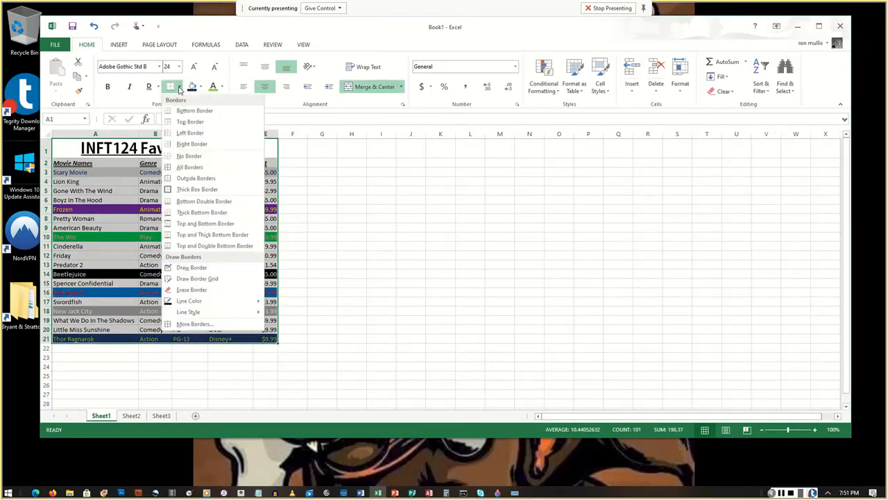
{"action": "left_click", "coordinate": [194, 168]}
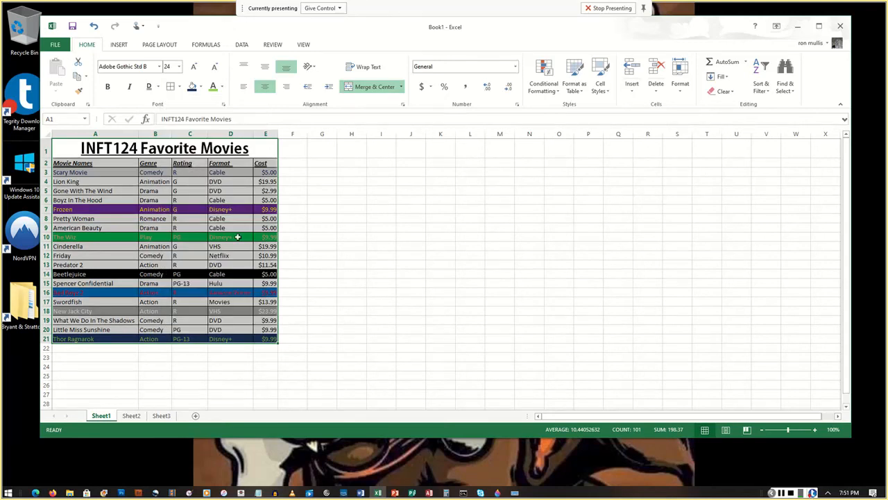
{"action": "left_click", "coordinate": [408, 304]}
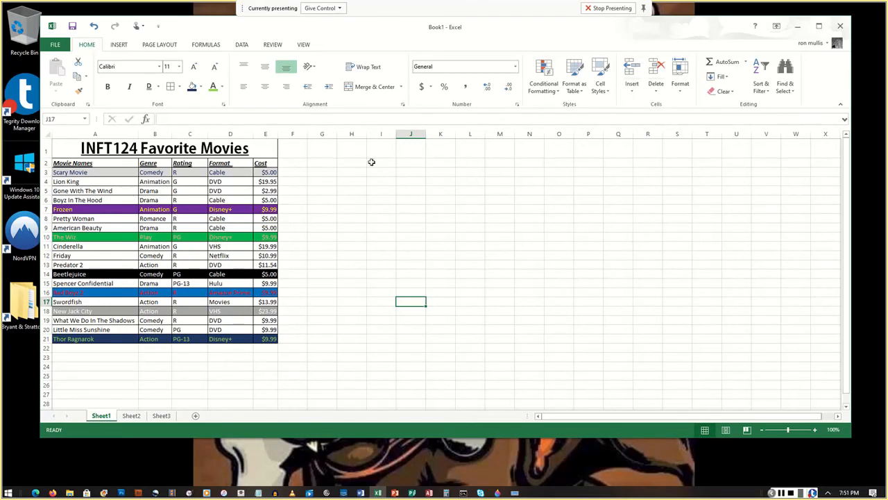
{"action": "left_click", "coordinate": [396, 211]}
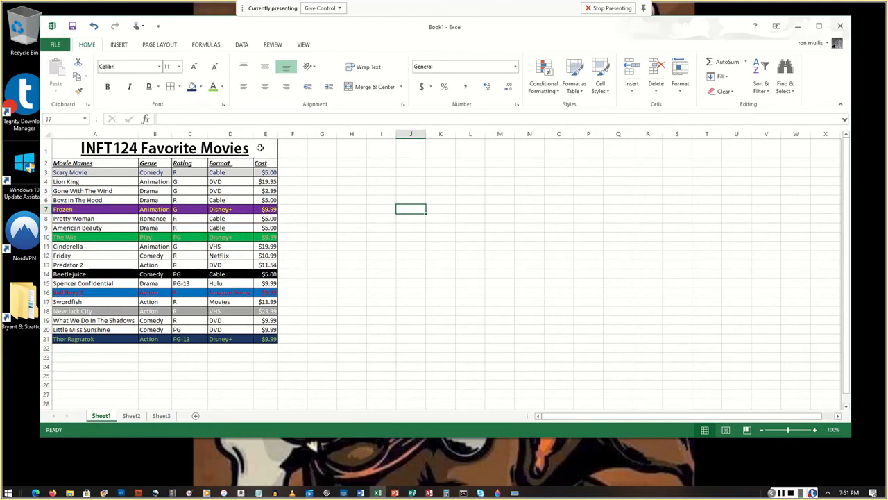
Save the workbook as INFT124 Favorite Movies in Documents > Bryant & Stratton > Winter 2021 > INFT124 (Computing Skills) > Assignments.
{"action": "key", "text": "ctrl+s"}
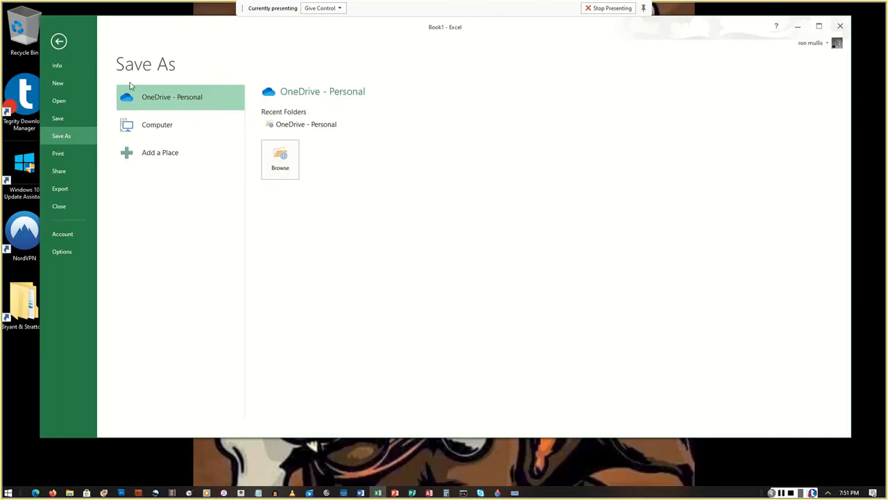
{"action": "left_click", "coordinate": [281, 159]}
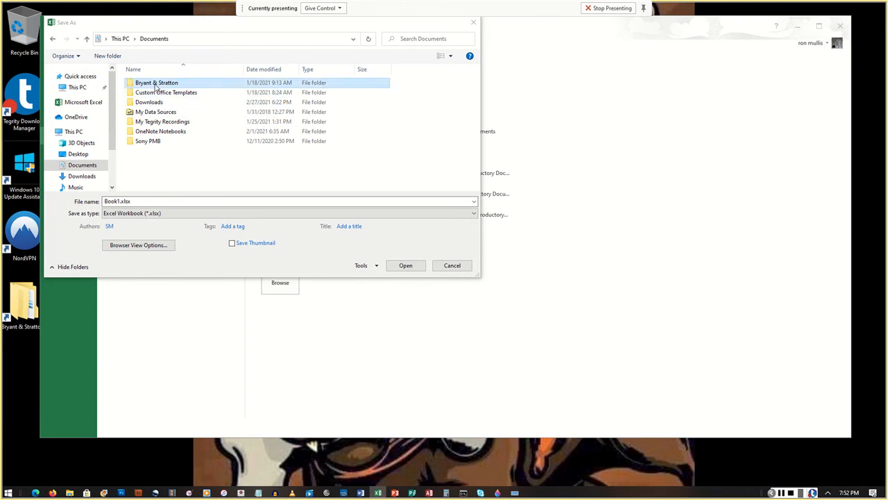
{"action": "double_click", "coordinate": [154, 83]}
{"action": "double_click", "coordinate": [156, 88]}
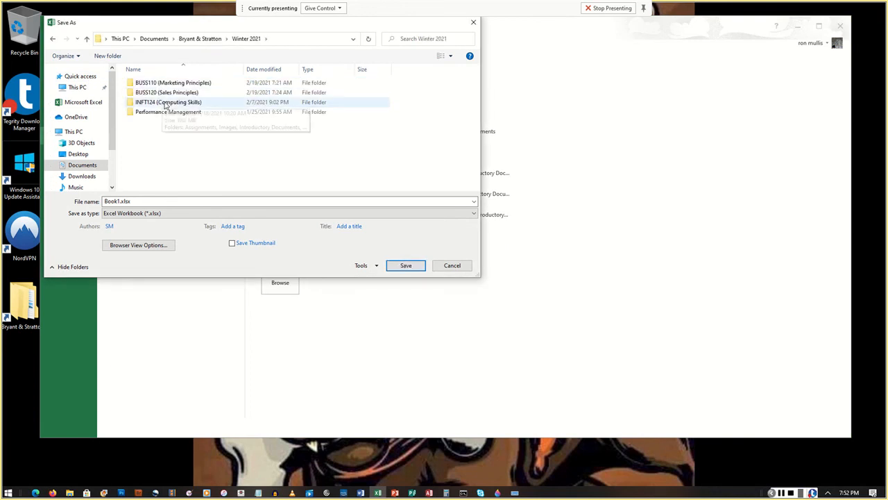
{"action": "left_click", "coordinate": [167, 104]}
{"action": "double_click", "coordinate": [167, 104]}
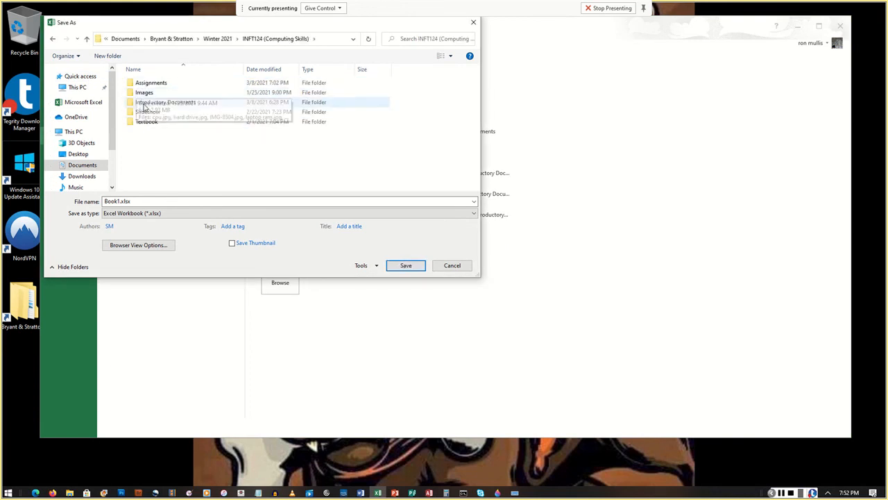
{"action": "double_click", "coordinate": [146, 83]}
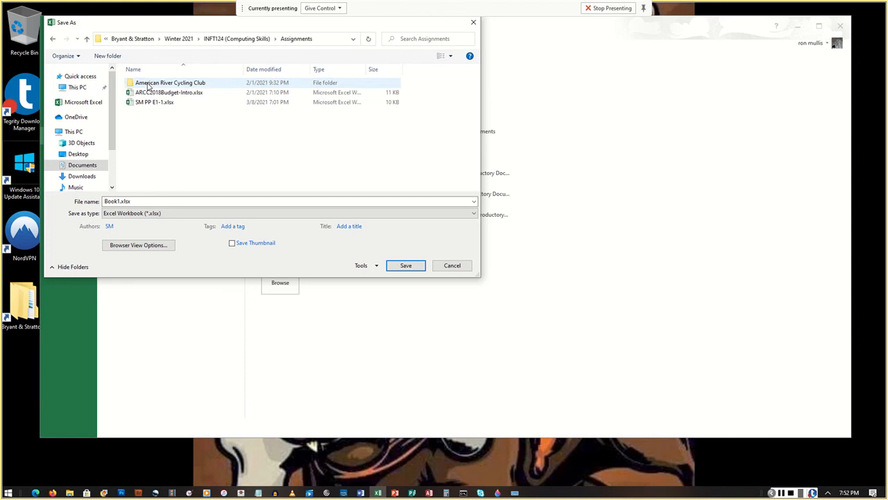
{"action": "double_click", "coordinate": [176, 201]}
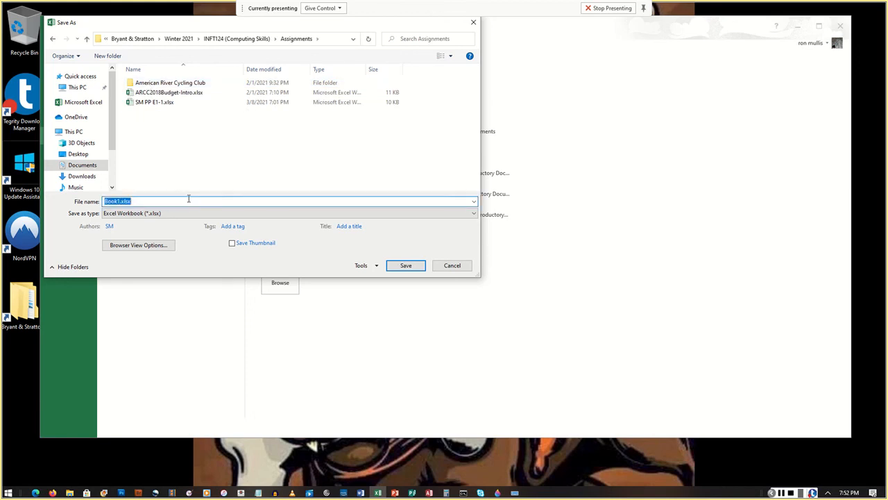
{"action": "type", "text": "IN"}
{"action": "type", "text": "FT124 Favorite Movies"}
{"action": "key", "text": "Return"}
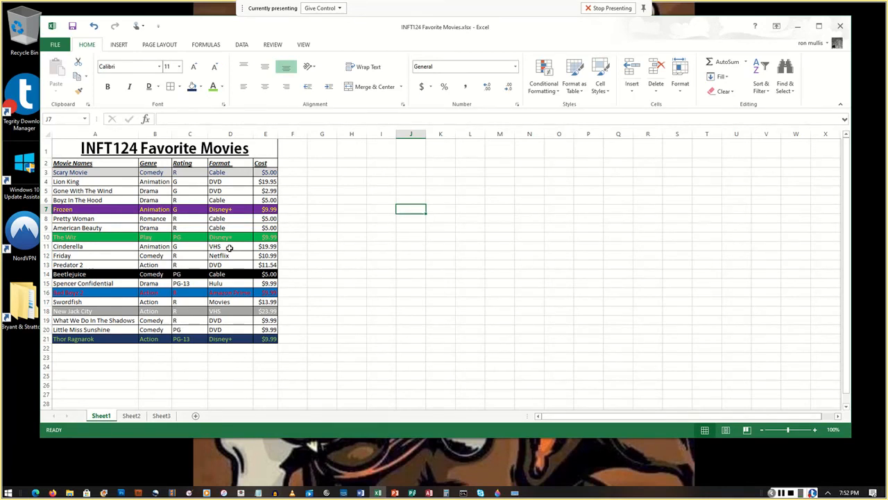
Rename the Sheet1 worksheet as INFT124 - Favorite Movies.
{"action": "double_click", "coordinate": [102, 416]}
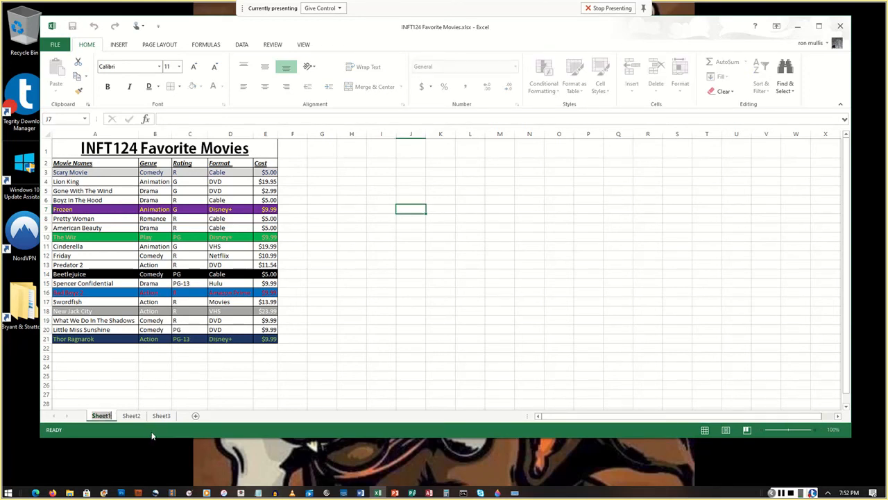
{"action": "left_click", "coordinate": [233, 364]}
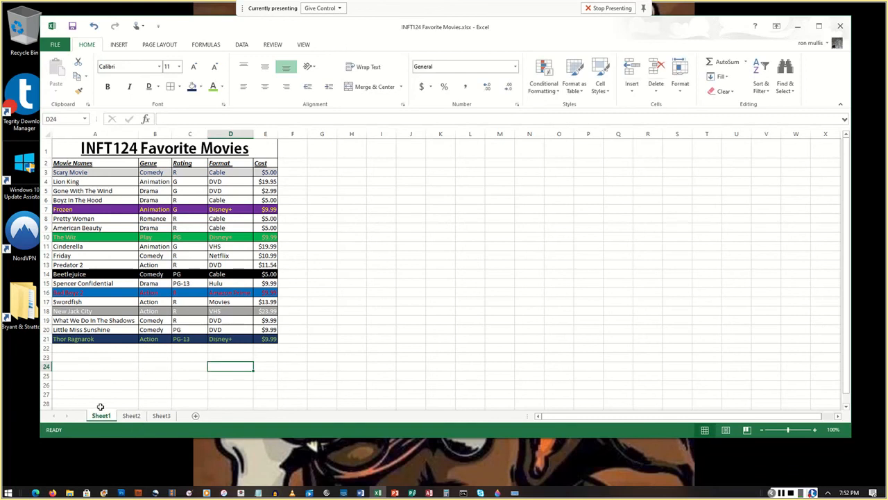
{"action": "right_click", "coordinate": [102, 416]}
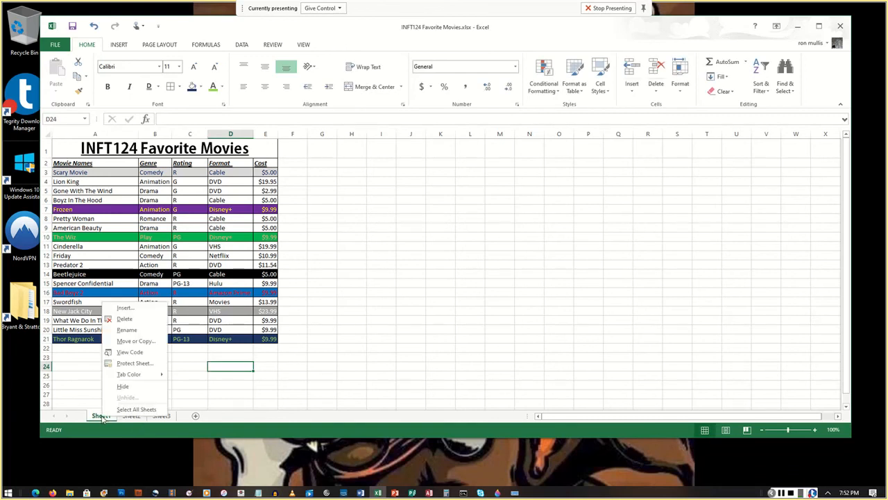
{"action": "left_click", "coordinate": [128, 330]}
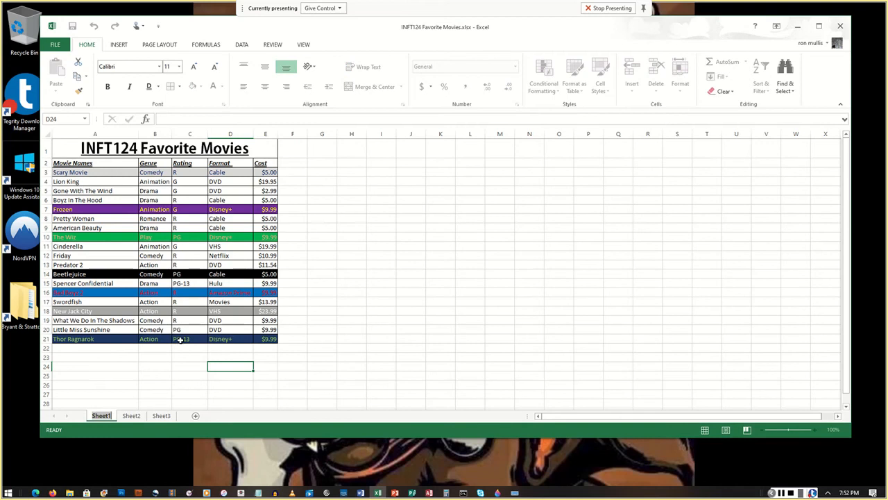
{"action": "type", "text": "INFT"}
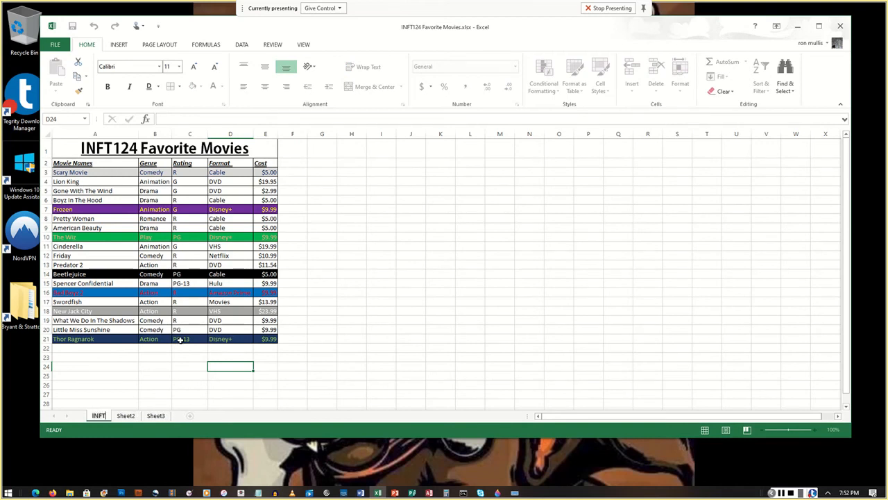
{"action": "type", "text": "124 -"}
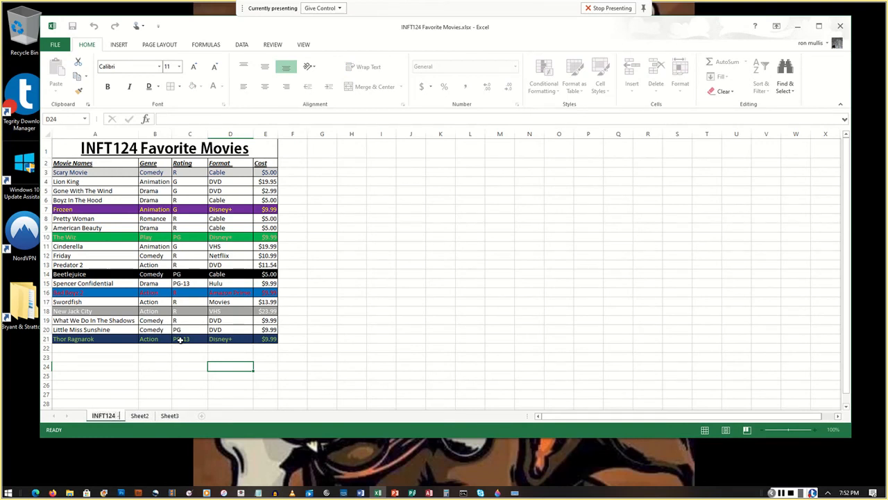
{"action": "type", "text": " Favorite Movies"}
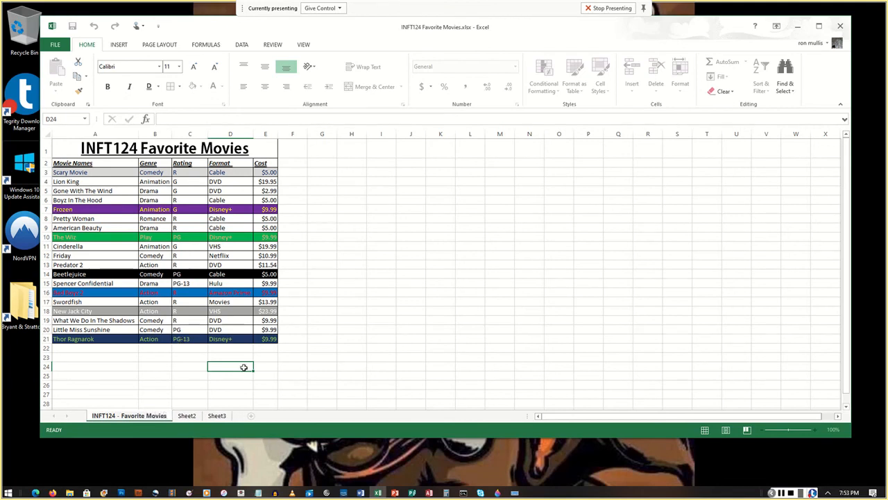
{"action": "left_click", "coordinate": [389, 263]}
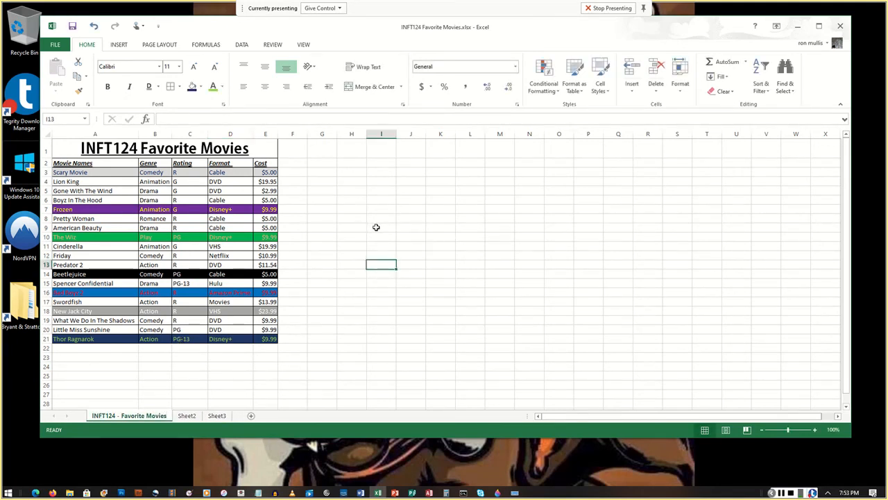
Check the contents of Sheet2 and Sheet3, and permanently delete Sheet2 from the workbook.
{"action": "left_click", "coordinate": [186, 416]}
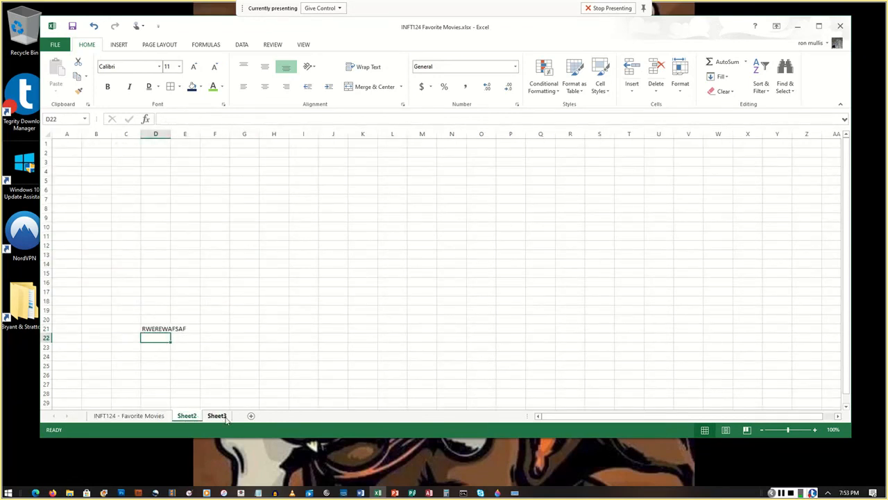
{"action": "left_click", "coordinate": [217, 417]}
{"action": "left_click", "coordinate": [188, 416]}
{"action": "right_click", "coordinate": [189, 419]}
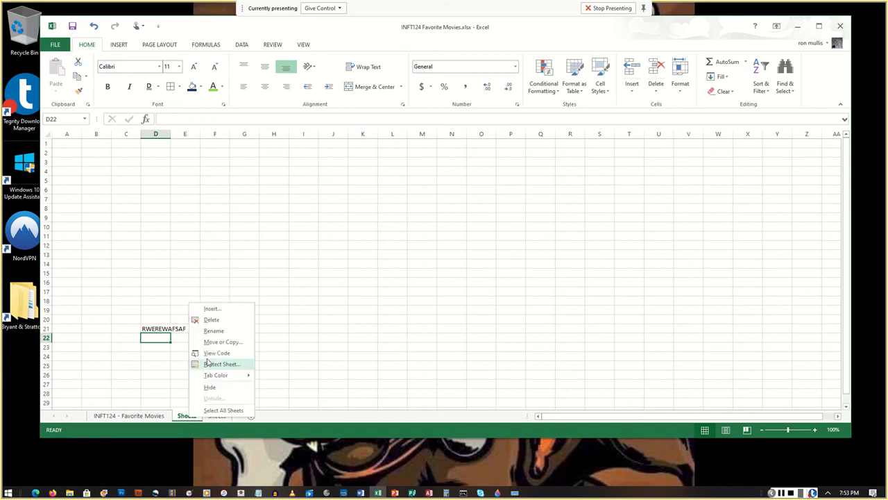
{"action": "left_click", "coordinate": [213, 320]}
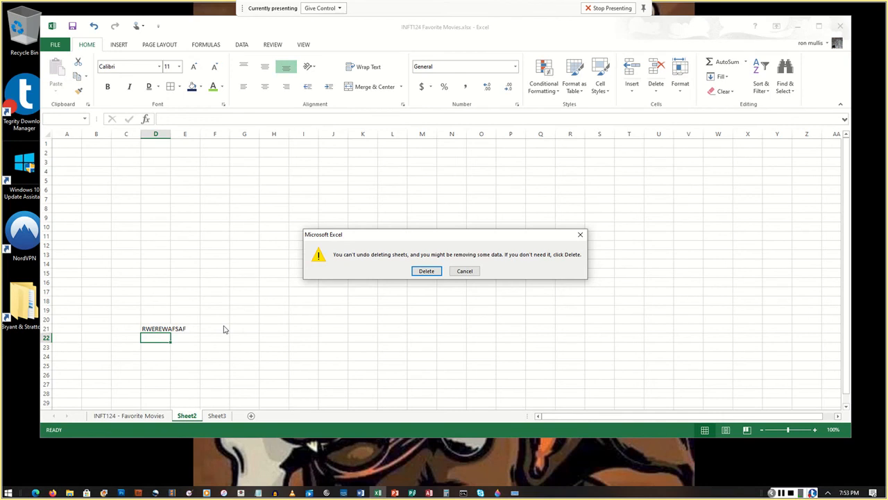
{"action": "left_click", "coordinate": [426, 271]}
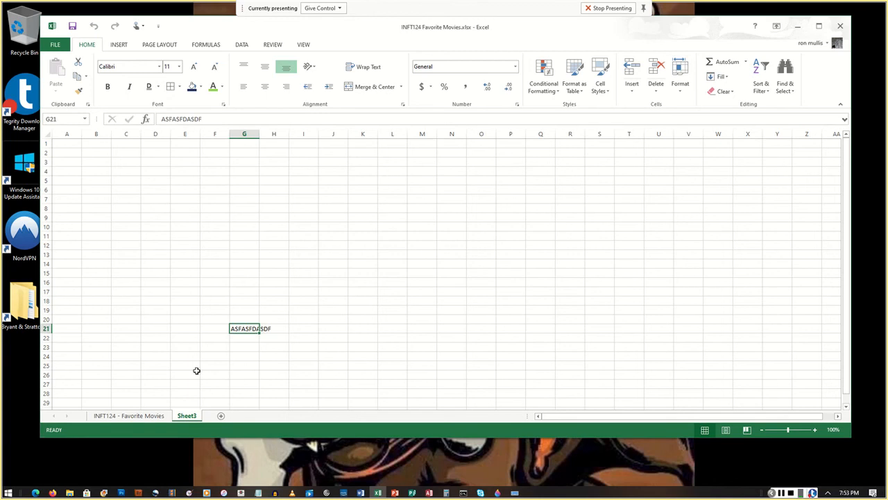
Permanently delete Sheet3 so that only the movie worksheet is left in the workbook.
{"action": "right_click", "coordinate": [188, 417]}
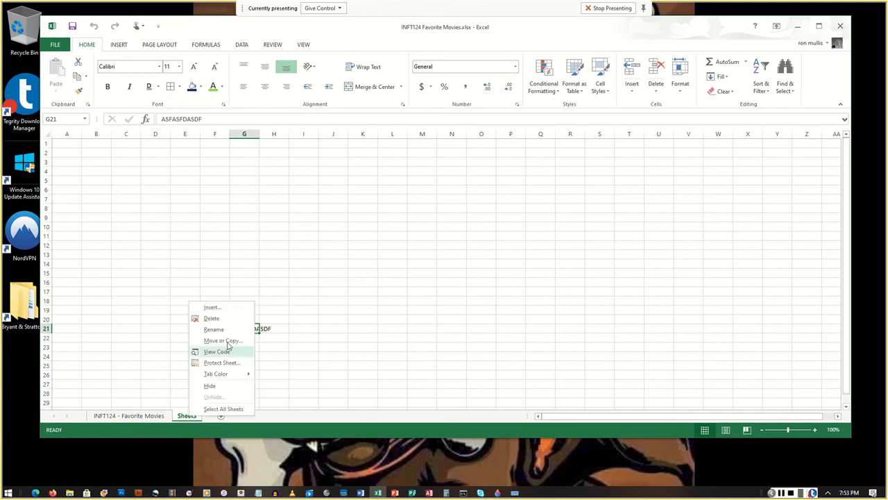
{"action": "left_click", "coordinate": [223, 321]}
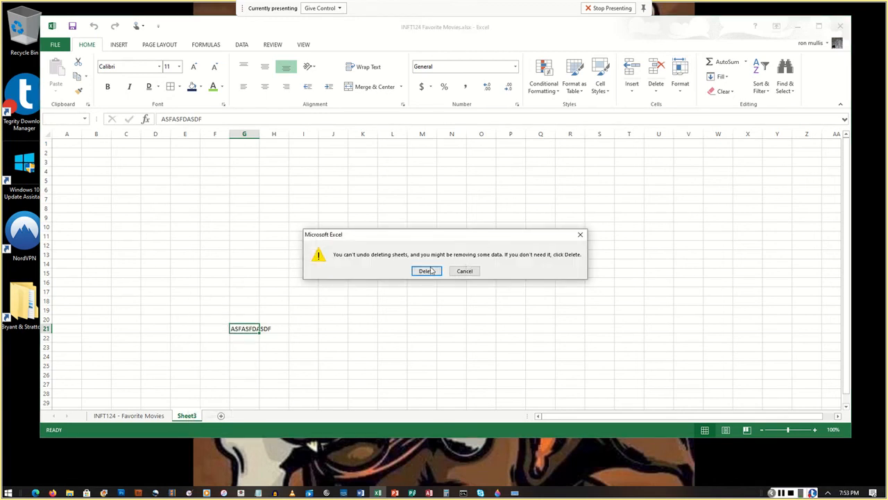
{"action": "left_click", "coordinate": [427, 270]}
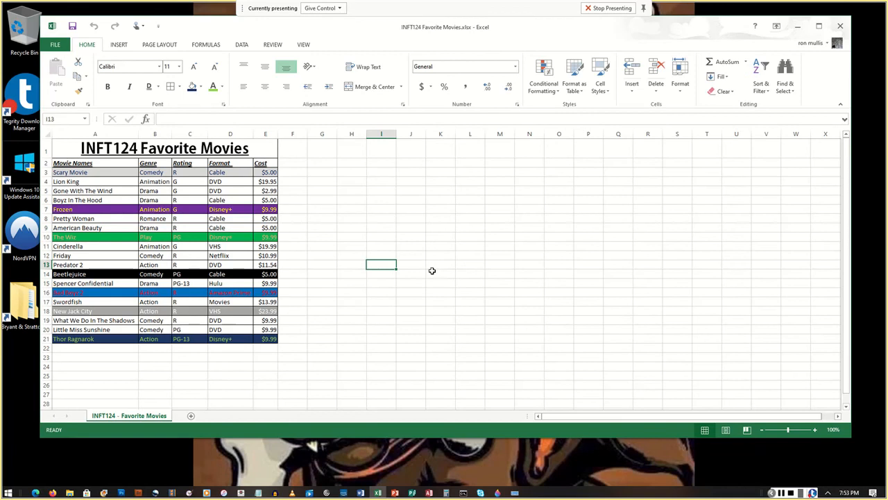
Center the column headings from Movie Names to Cost, A2:E2, horizontally.
{"action": "left_click", "coordinate": [99, 199]}
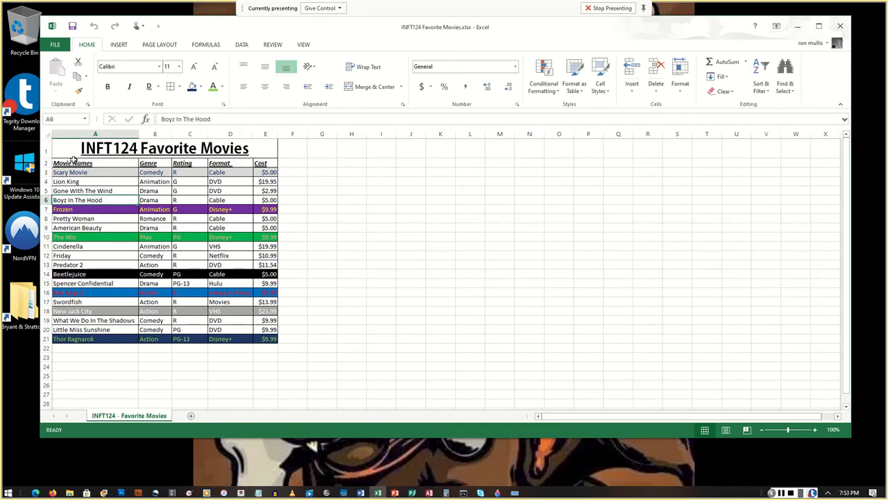
{"action": "left_click", "coordinate": [74, 162]}
{"action": "left_click_drag", "start_coordinate": [151, 163], "coordinate": [259, 162]}
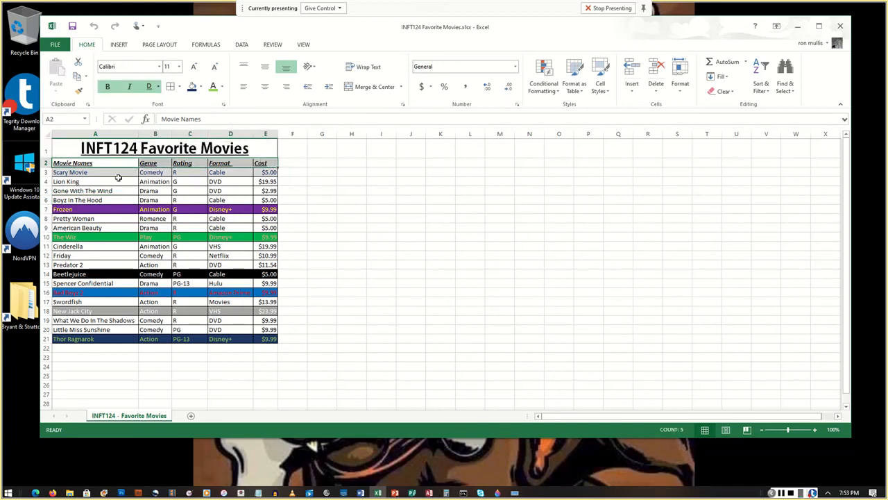
{"action": "left_click_drag", "start_coordinate": [93, 162], "coordinate": [270, 163]}
{"action": "left_click", "coordinate": [266, 87]}
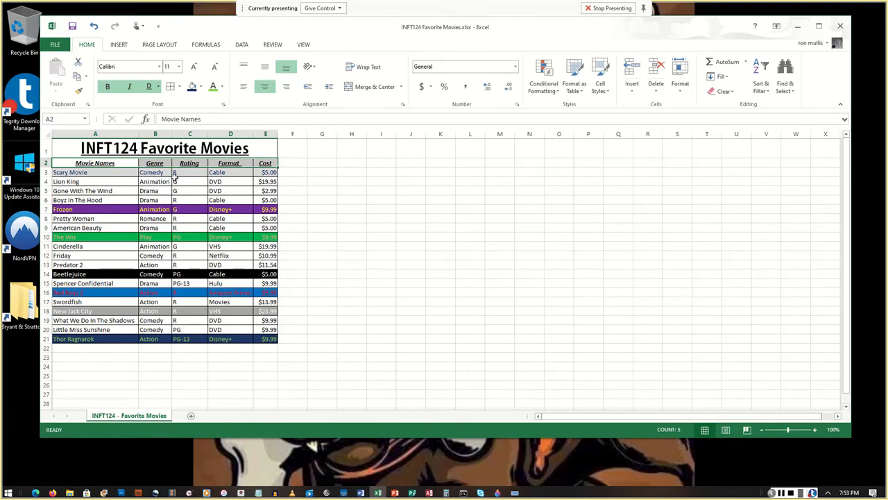
Center the movie ratings in C3:C21 and the costs in E3:E21 horizontally.
{"action": "left_click_drag", "start_coordinate": [183, 173], "coordinate": [186, 338]}
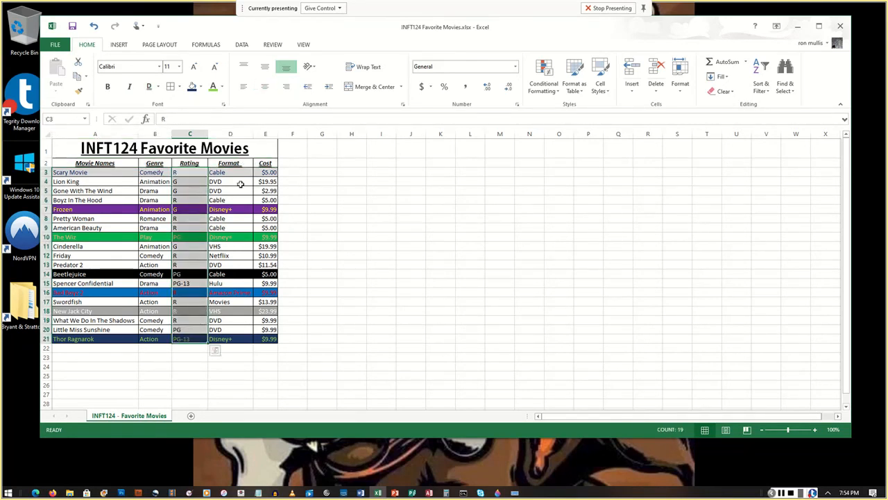
{"action": "left_click", "coordinate": [264, 86]}
{"action": "left_click_drag", "start_coordinate": [266, 172], "coordinate": [269, 340]}
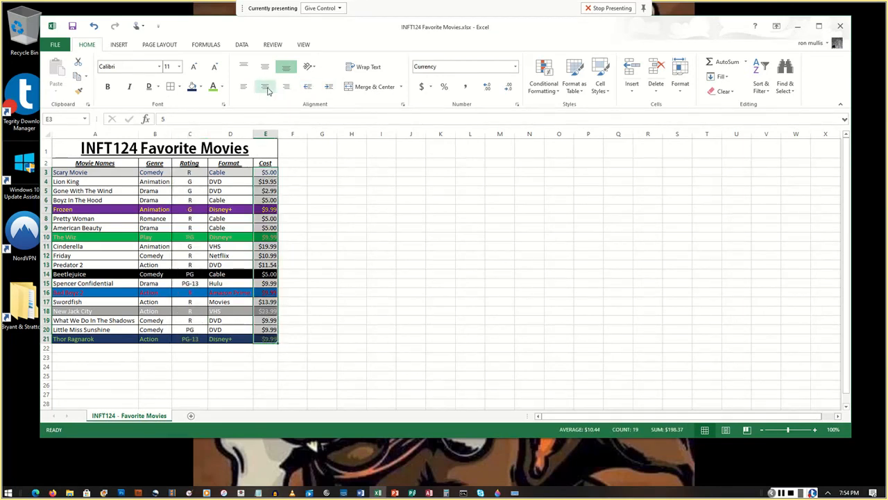
{"action": "left_click", "coordinate": [264, 86]}
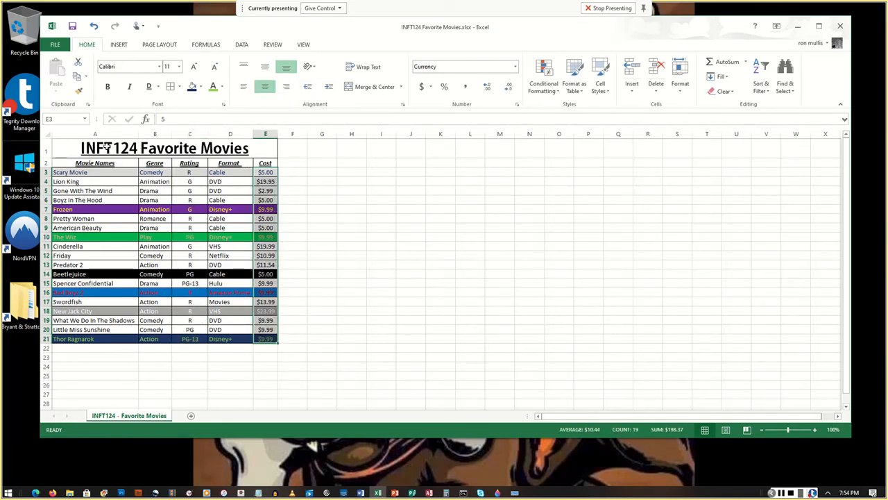
Select the merged title cell A1 and save the finished workbook under its existing name.
{"action": "left_click", "coordinate": [107, 146]}
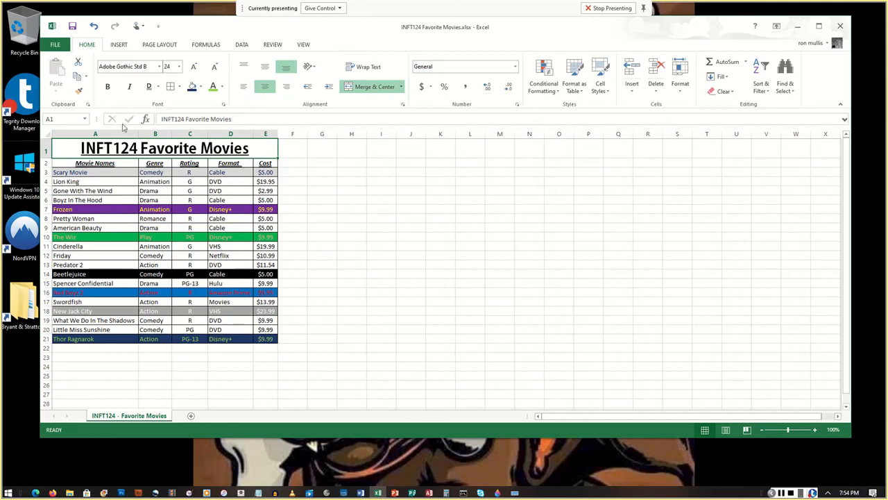
{"action": "left_click", "coordinate": [74, 32]}
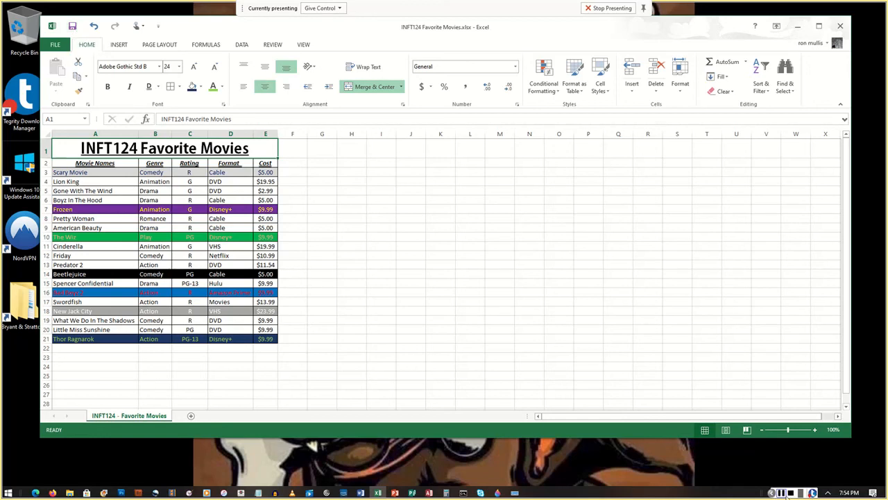